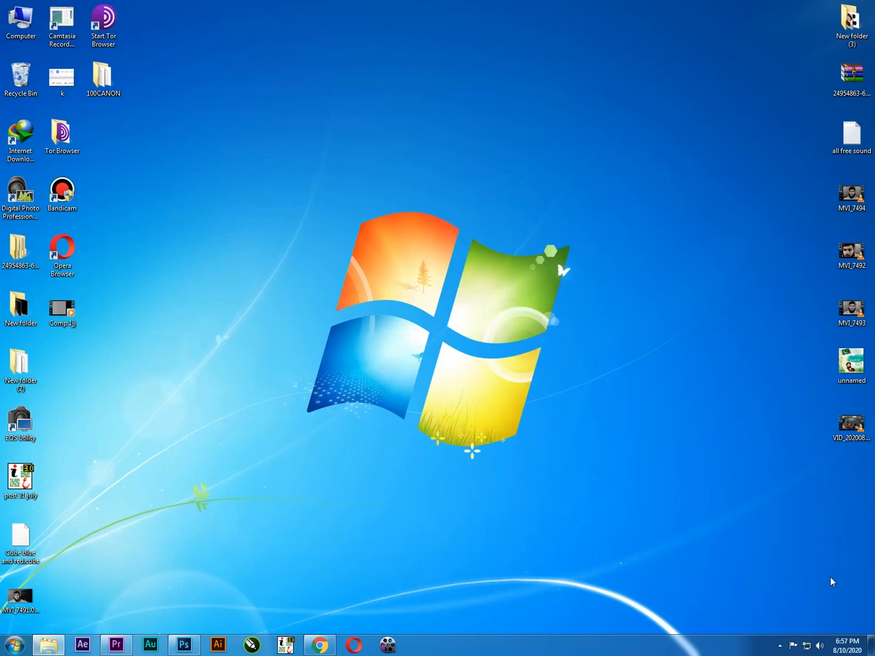
- Switch to Premiere Pro and import the MVI_7488 color video from the desktop's New folder into the project
click(117, 647)
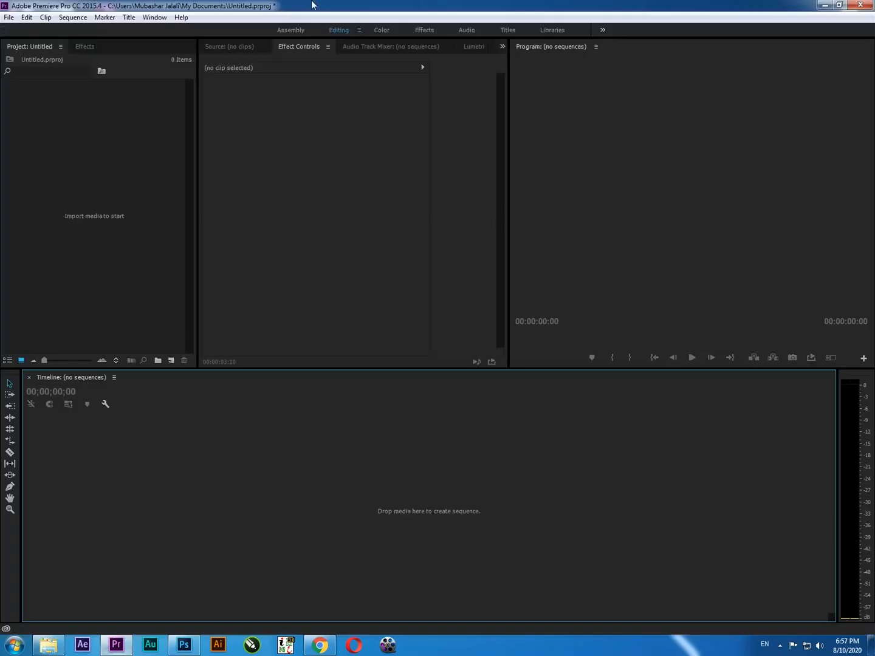
mouse_move(311, 5)
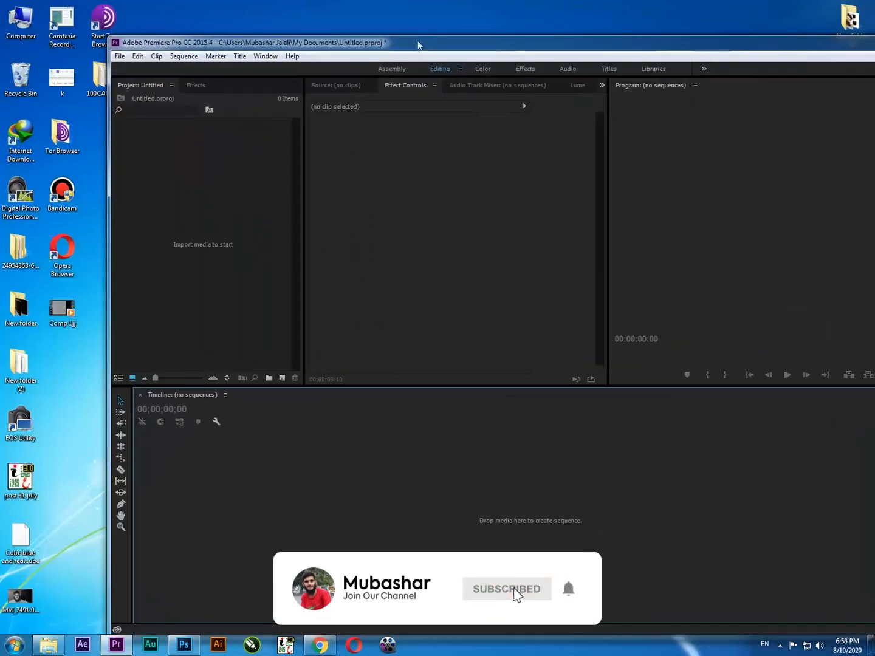
double_click(19, 307)
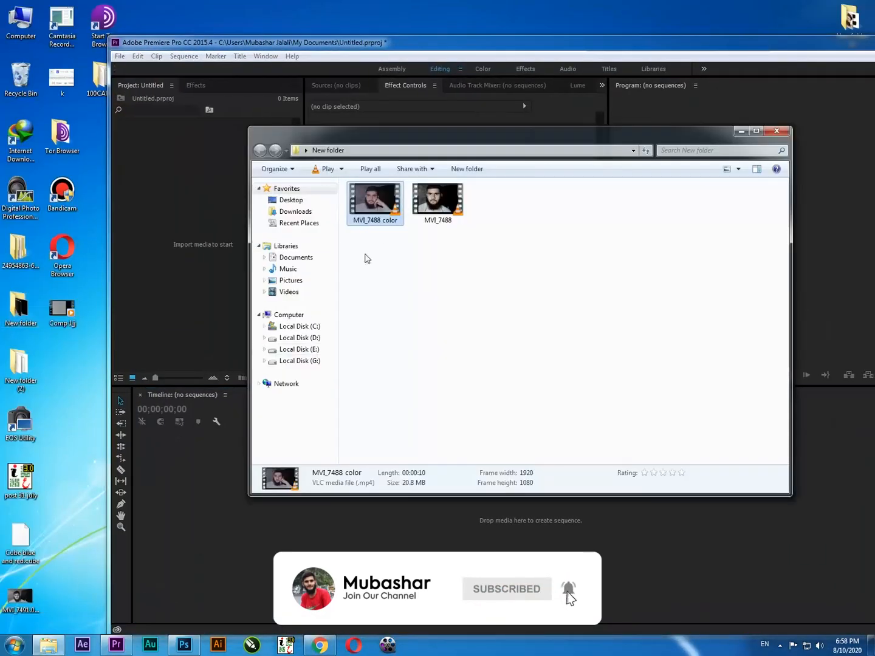
drag(374, 203, 232, 239)
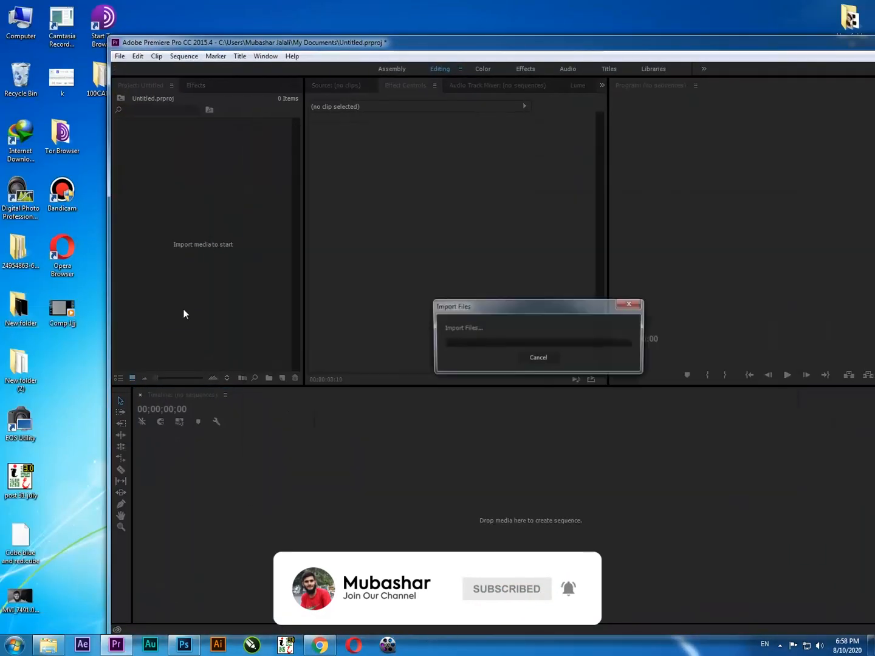
drag(401, 43, 359, 1)
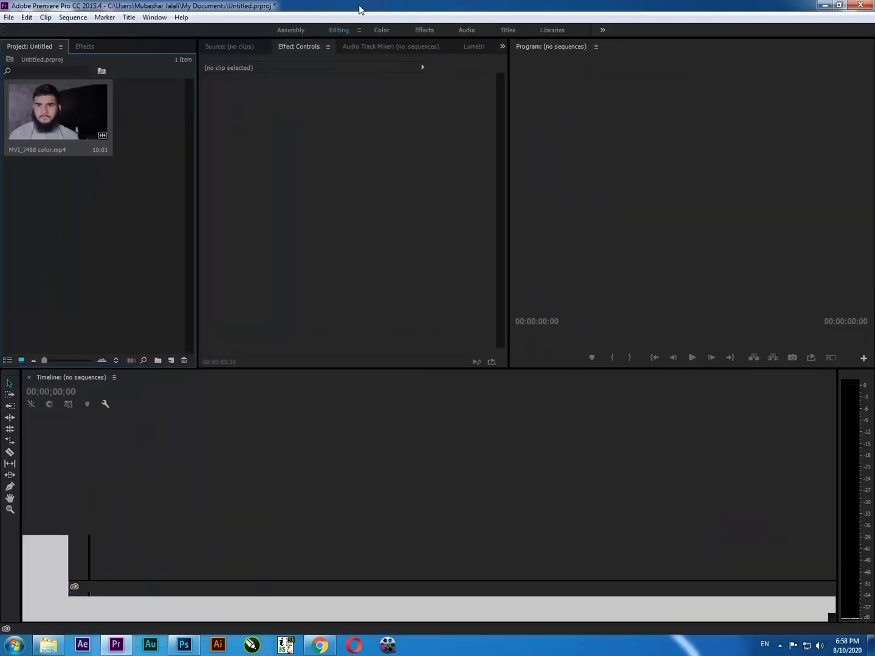
- Create a new 1920 × 1080 title at 23.976 fps with square pixels, keeping the suggested name
right_click(129, 197)
mouse_move(151, 241)
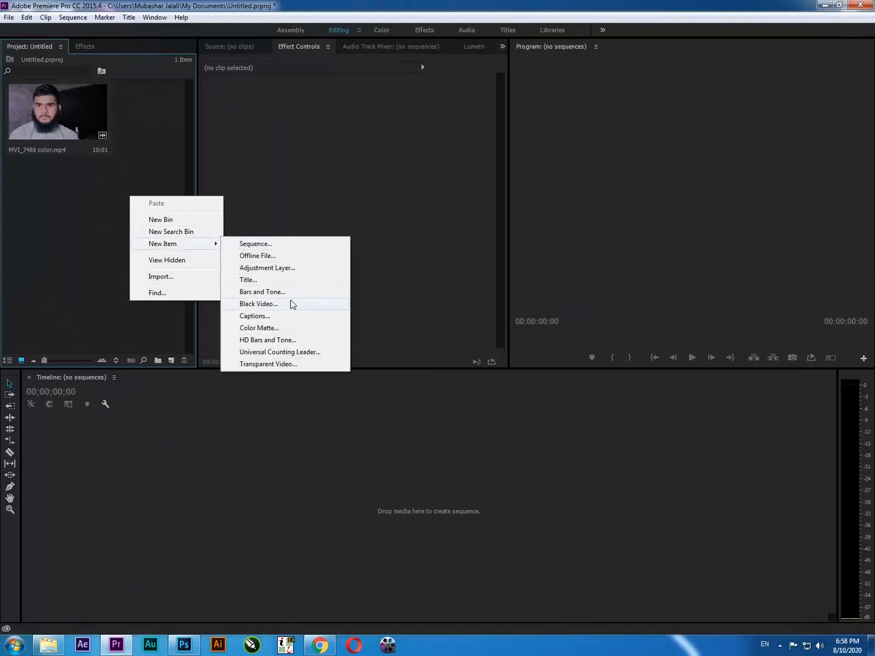
click(286, 282)
drag(427, 256, 312, 226)
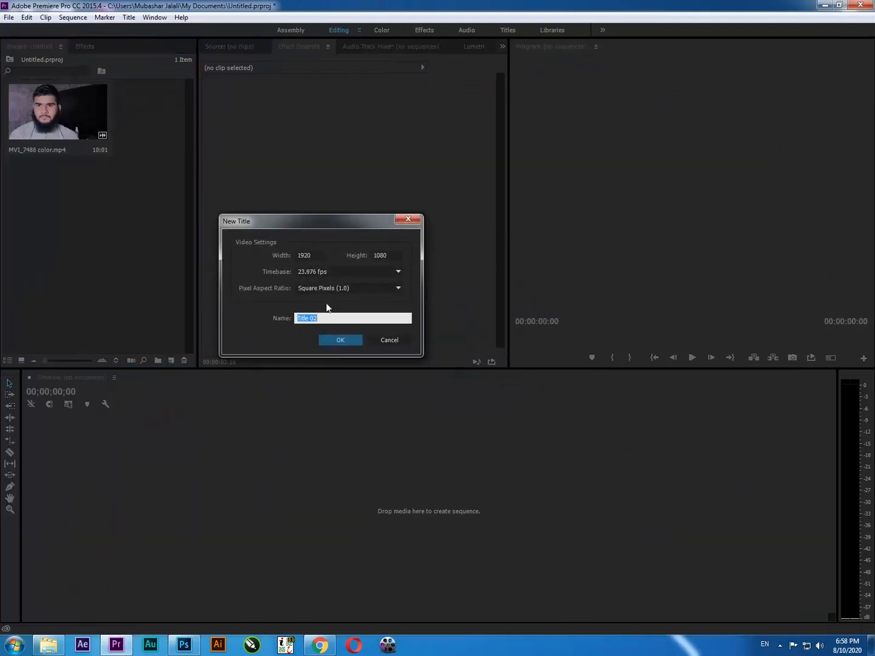
click(339, 342)
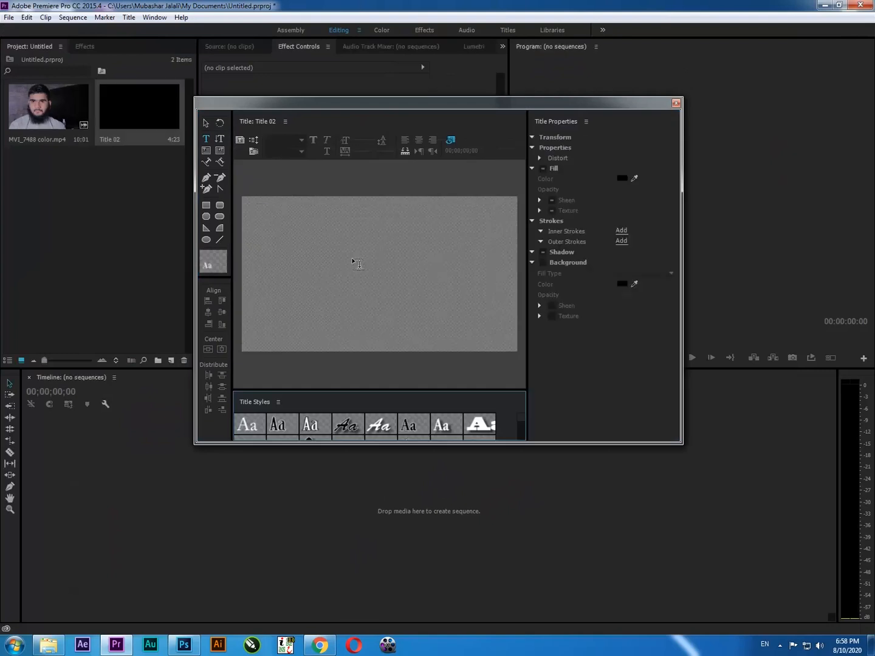
- Add the text "Track Matt Key" to the title and select it as an object
click(310, 267)
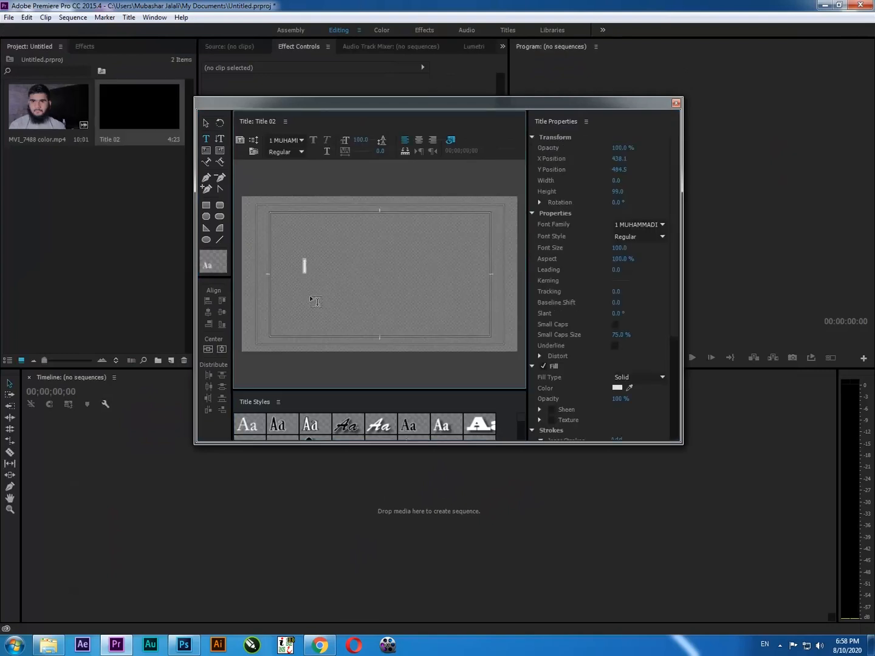
text(Track)
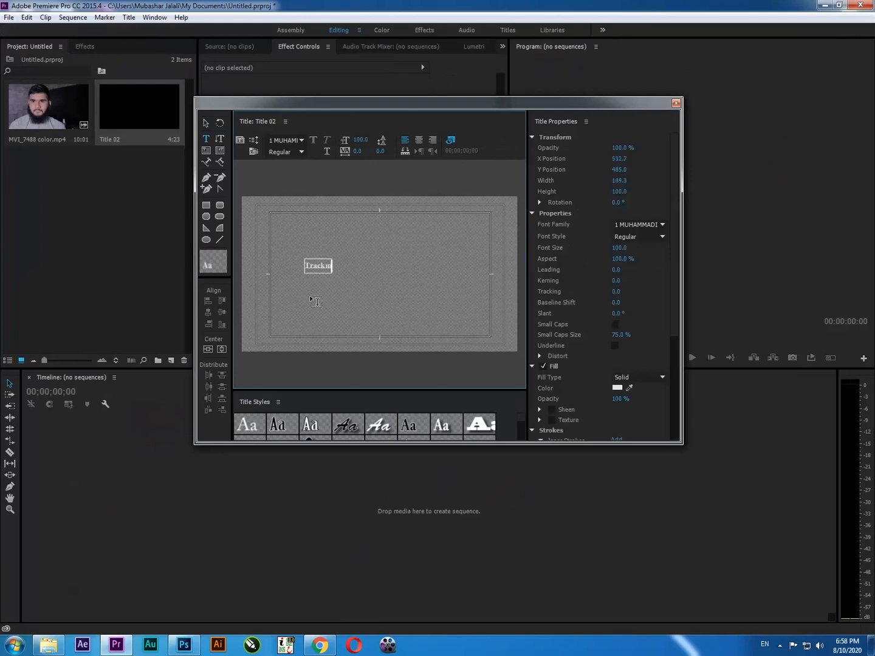
text(MattKey)
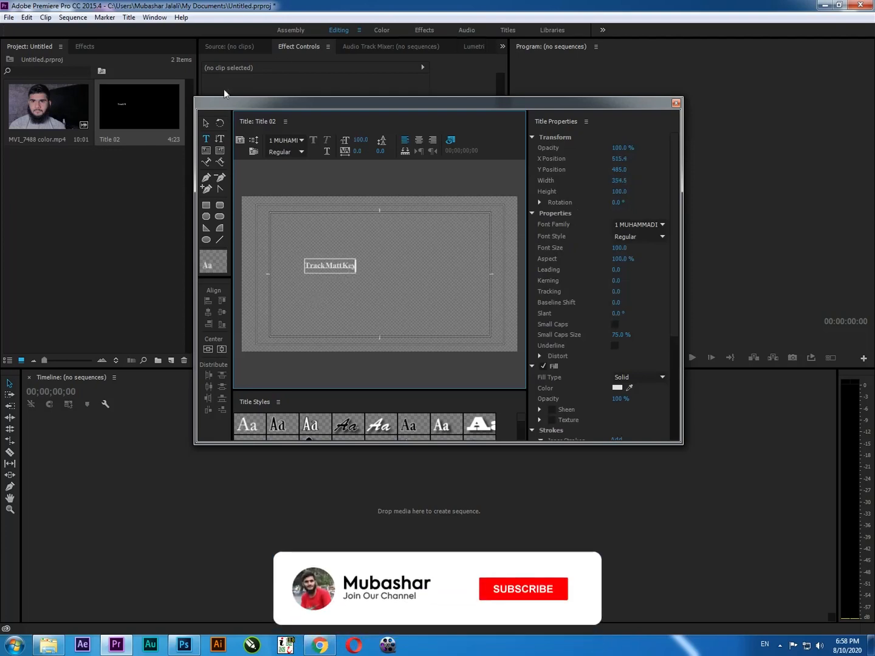
click(208, 124)
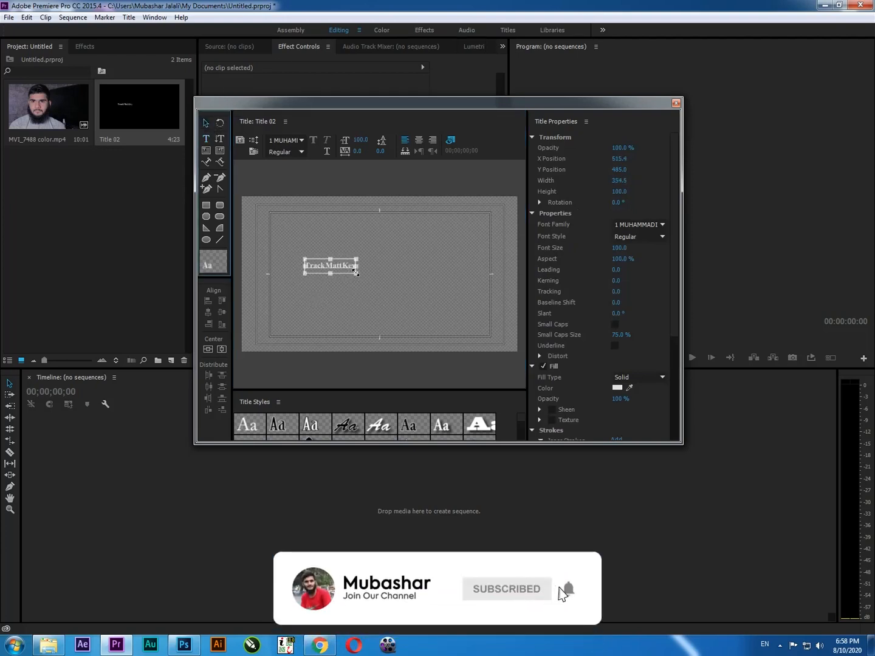
- Enlarge the title text to font size 288 and set its font to Axiforma Bold
drag(619, 248, 728, 248)
click(624, 225)
text(axiforma)
key(Return)
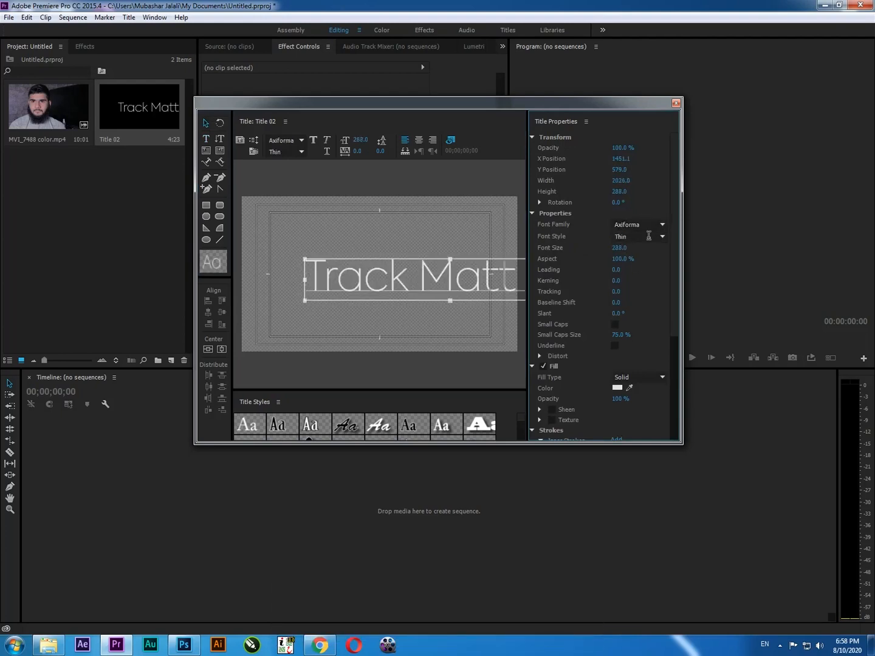
click(650, 232)
click(661, 238)
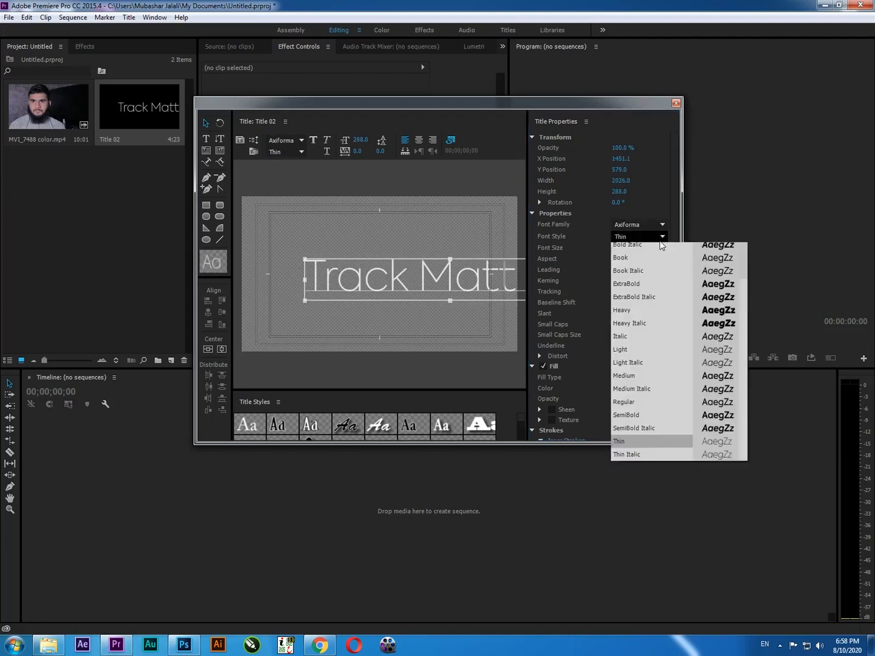
scroll(627, 265, up, 1)
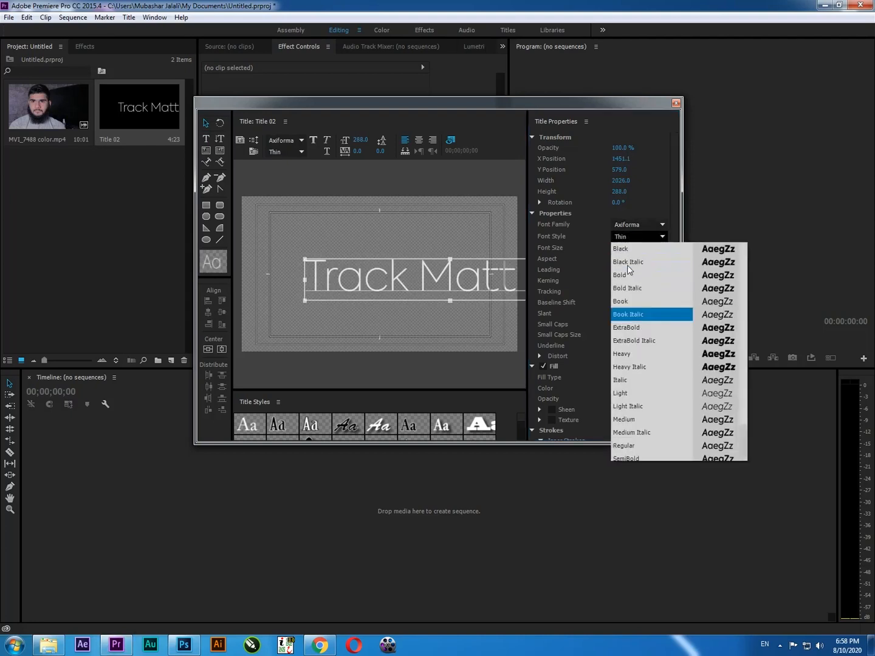
click(626, 274)
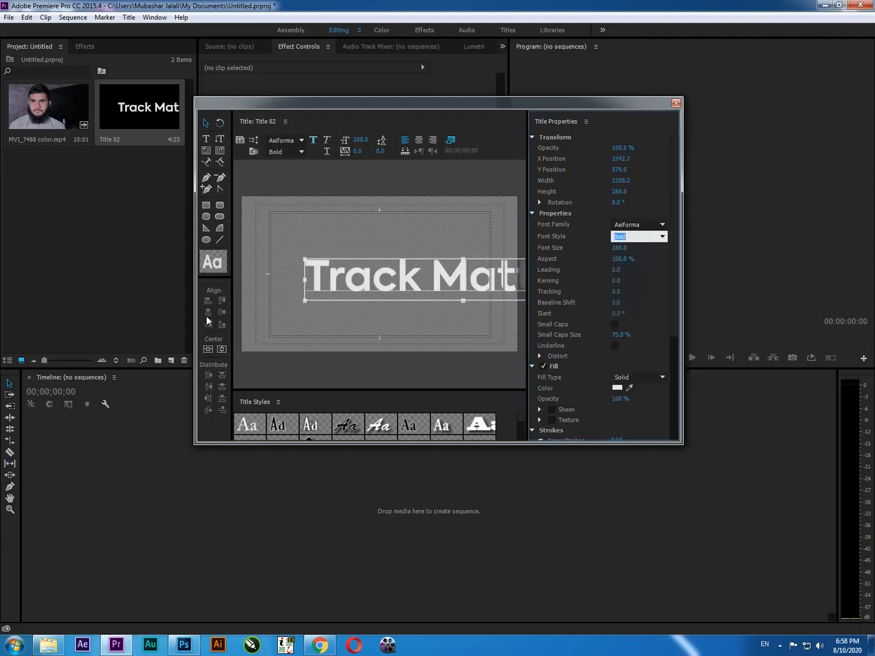
- Reduce the title text to font size 239, center it horizontally and vertically, and close the title editor
click(208, 350)
click(220, 350)
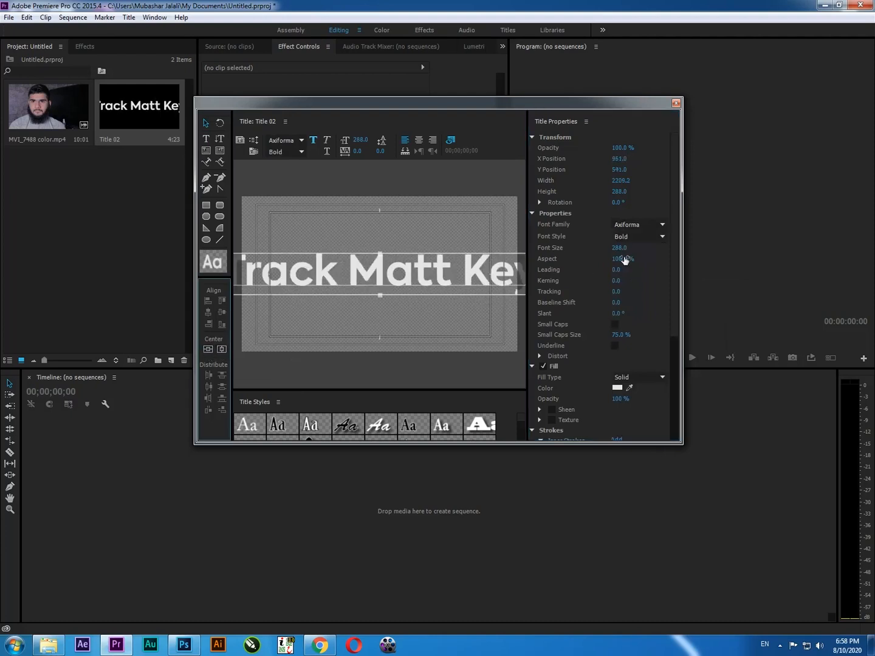
drag(631, 248, 620, 249)
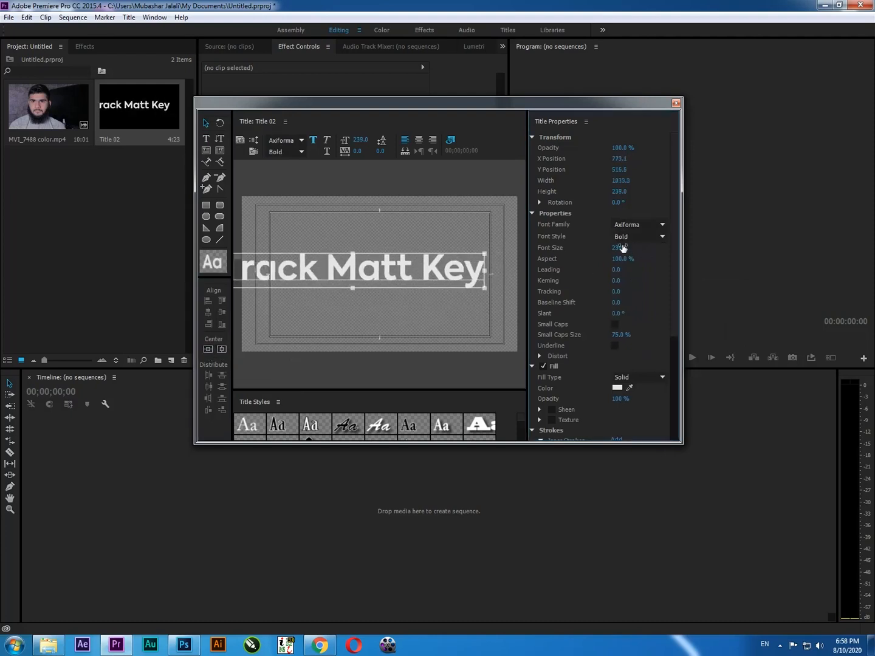
click(208, 351)
click(221, 352)
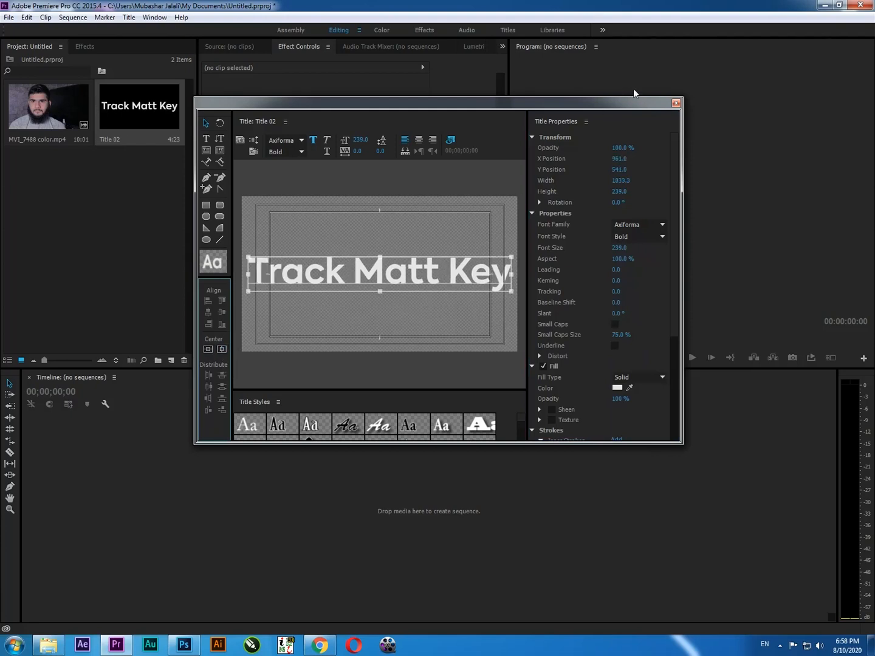
click(676, 103)
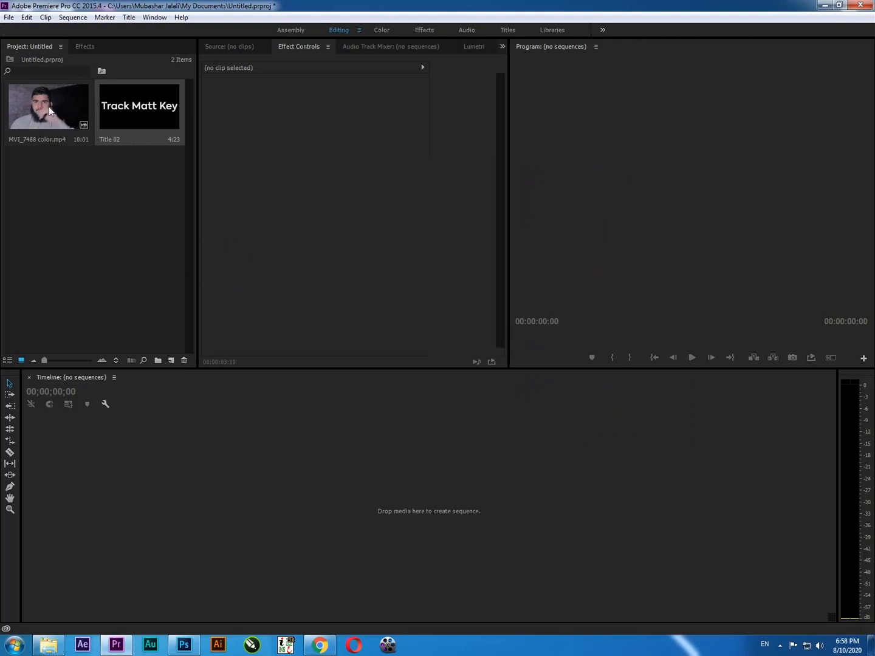
- Create a sequence from the MVI_7488 color clip and place the title on V2, extended to the clip's full length
drag(50, 108, 219, 541)
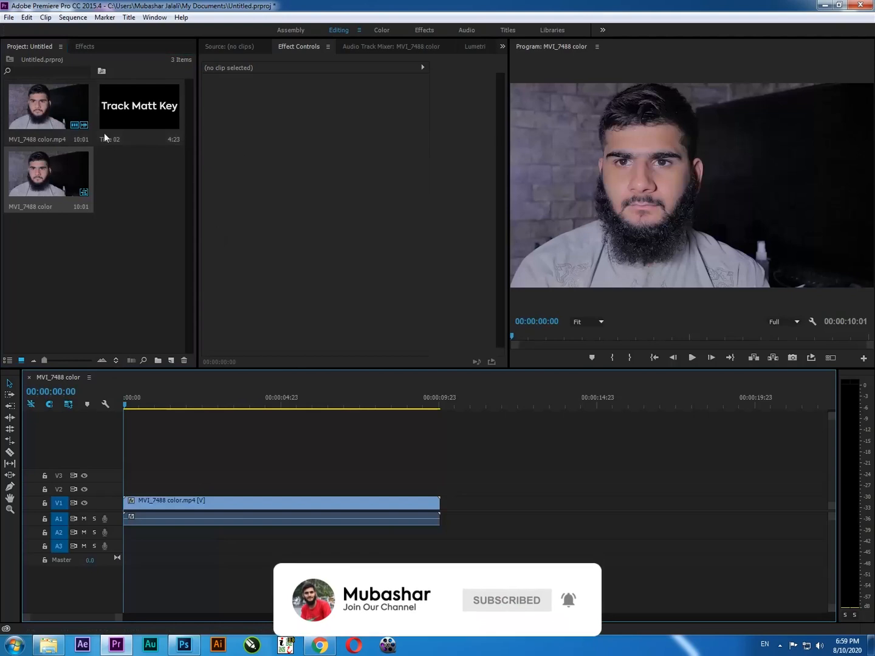
click(145, 112)
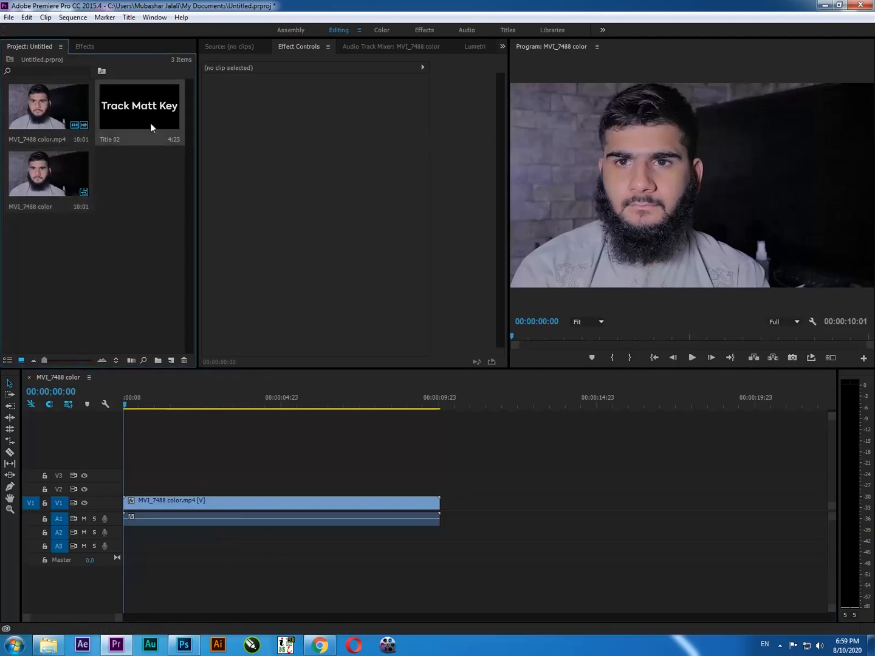
drag(148, 101, 107, 490)
drag(280, 489, 440, 510)
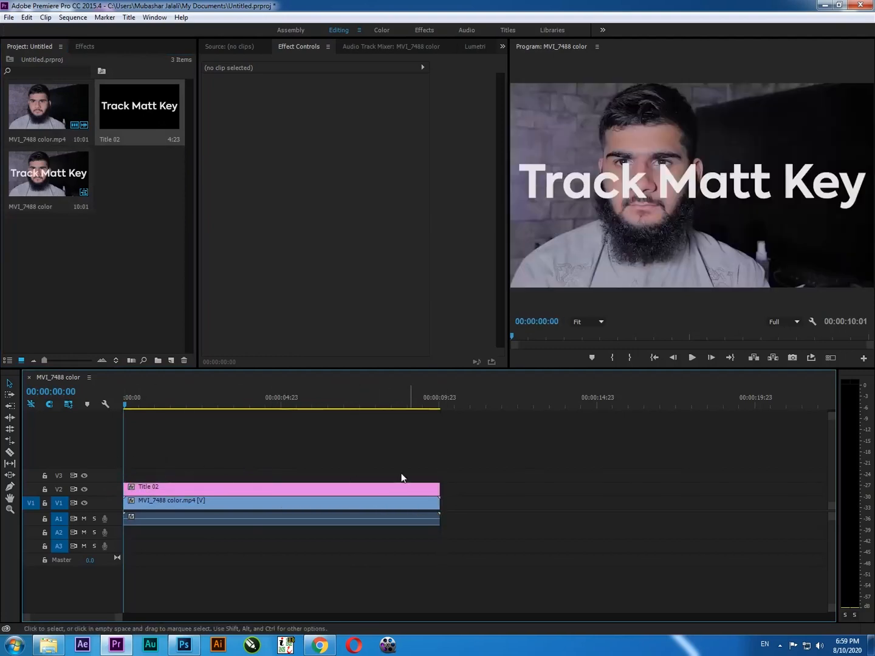
- Find the Track Matte Key effect and apply it to the MVI_7488 color.mp4 video clip on V1
drag(125, 405, 201, 451)
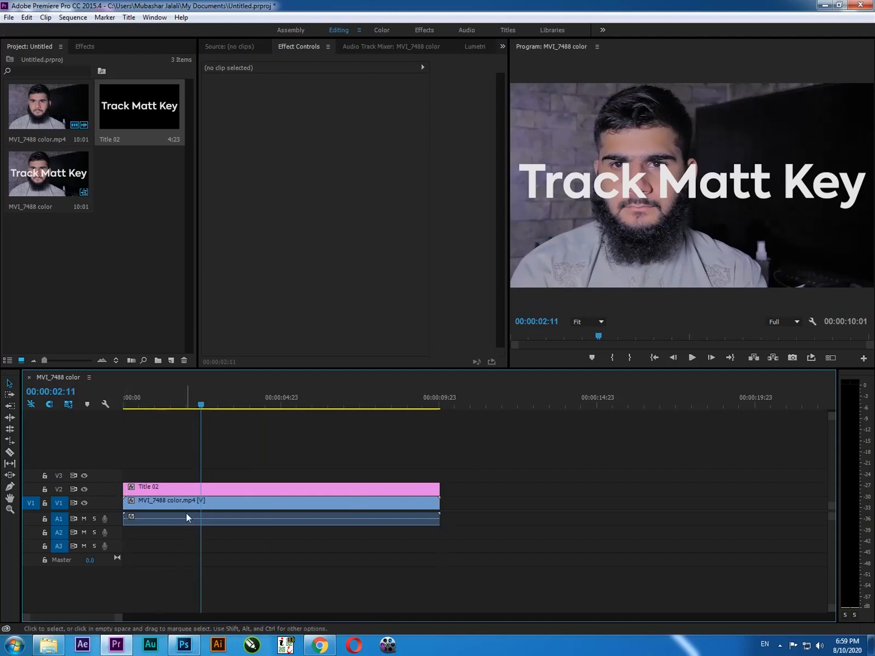
click(85, 47)
click(57, 61)
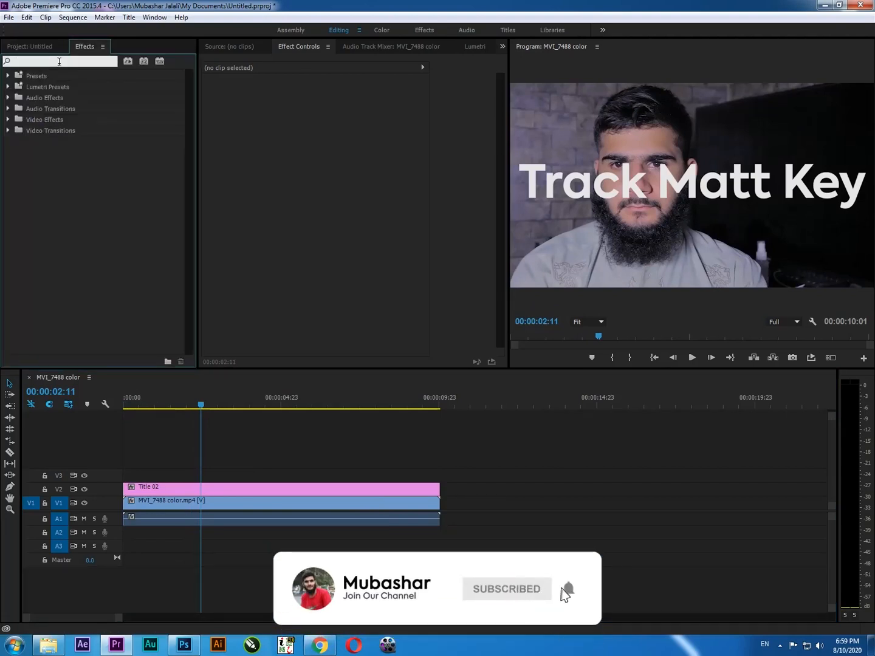
text(trac)
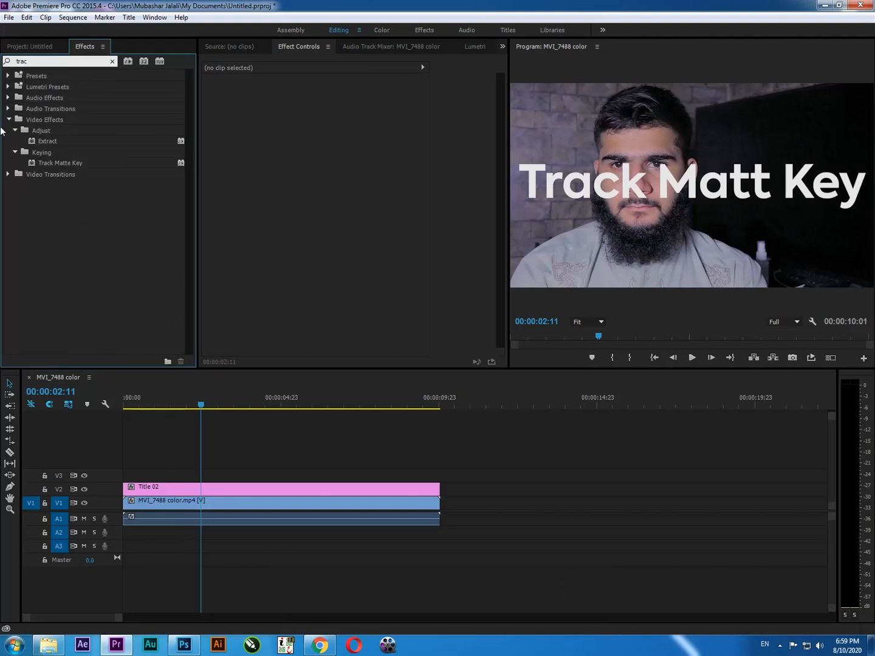
click(47, 163)
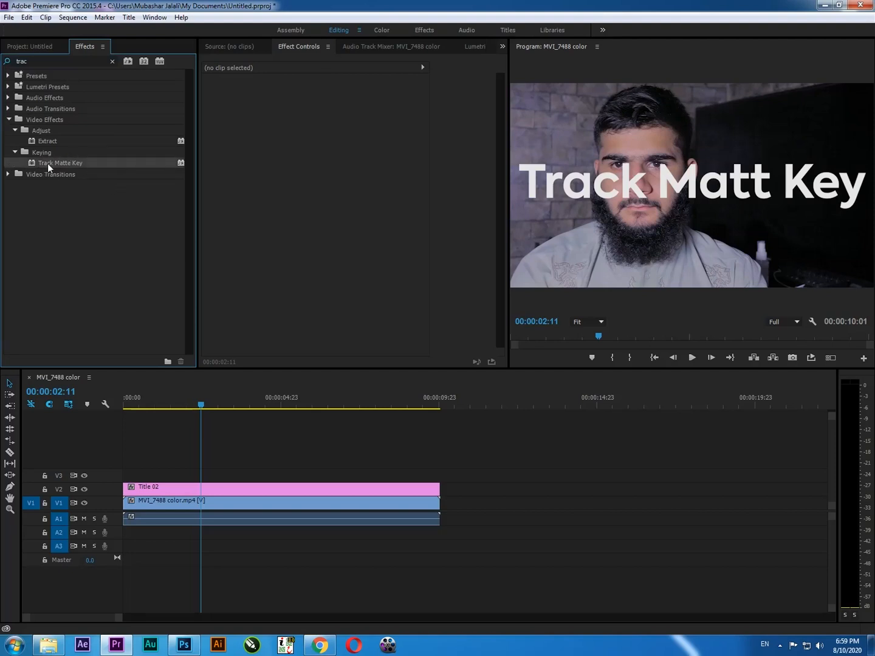
drag(38, 162, 274, 504)
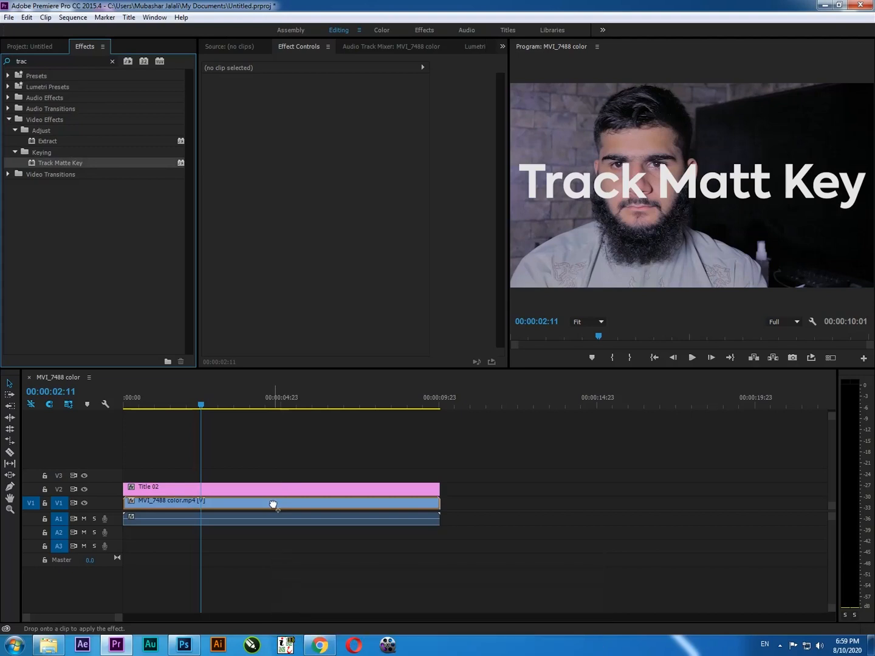
drag(274, 505, 273, 504)
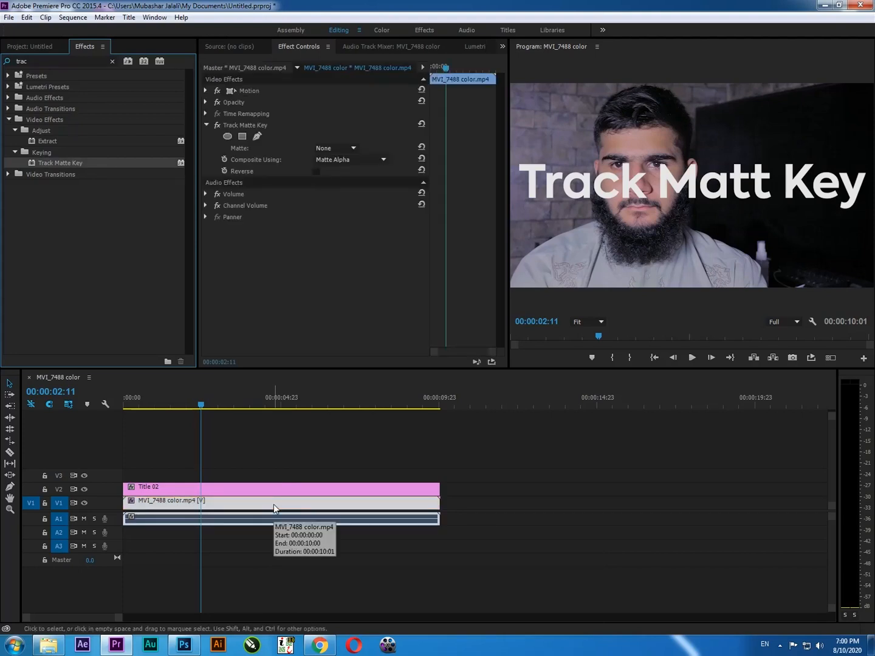
- Delete the clip's audio from track A1 and move the playhead to 00:00:02:13
click(199, 513)
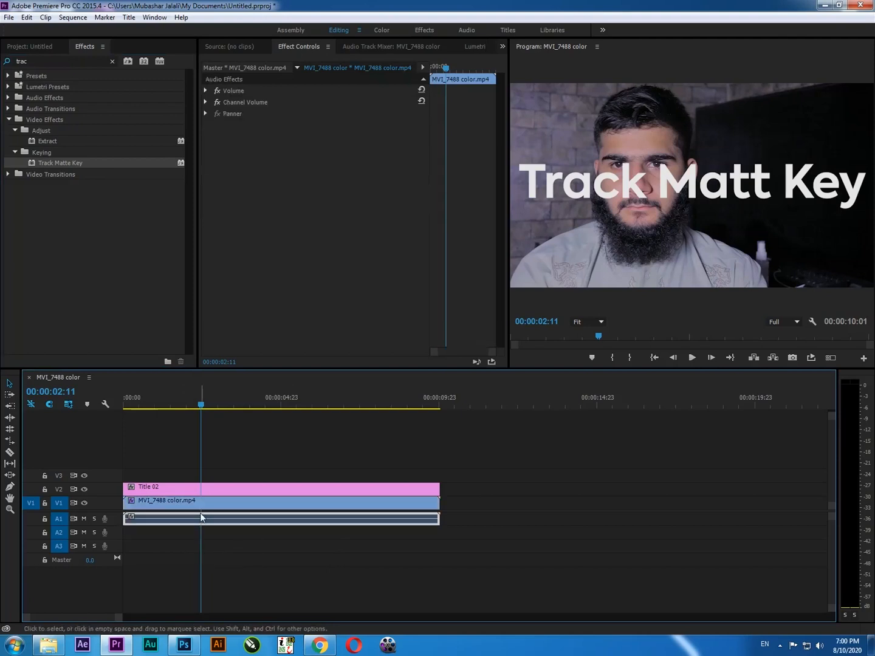
key(Delete)
drag(196, 396, 203, 440)
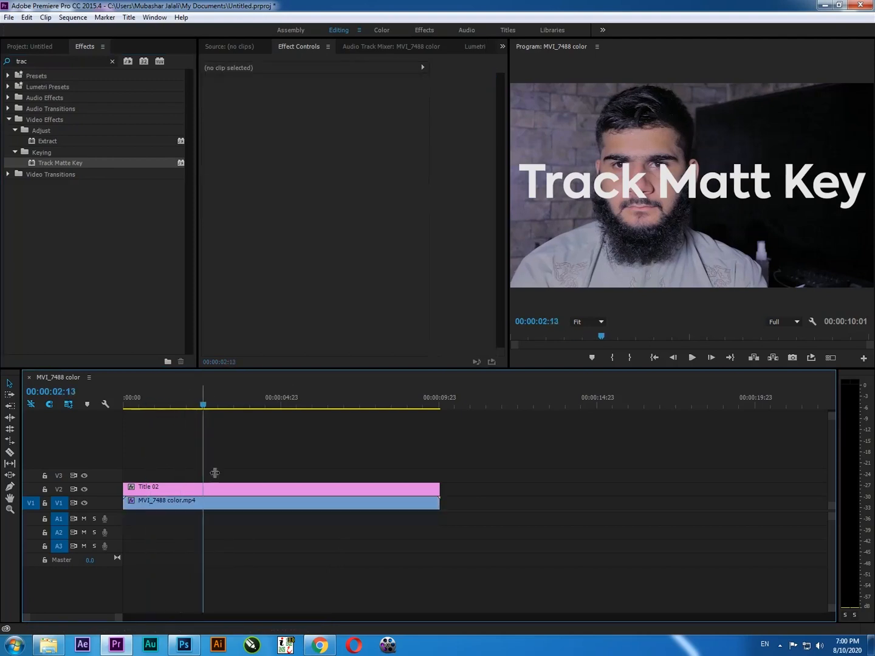
- Select the MVI_7488 color.mp4 clip on V1 and display its Track Matte Key settings in Effect Controls
click(219, 506)
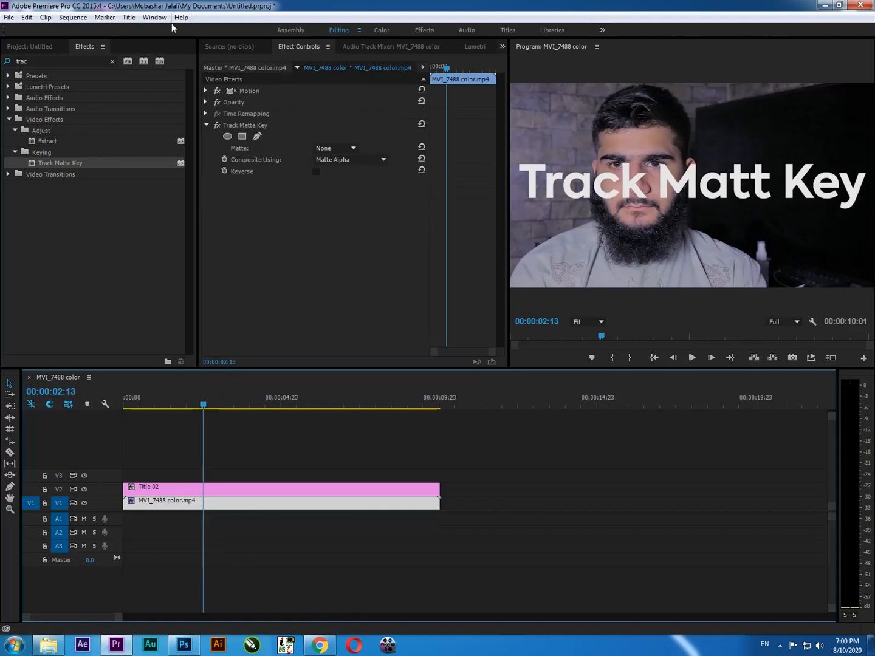
click(143, 18)
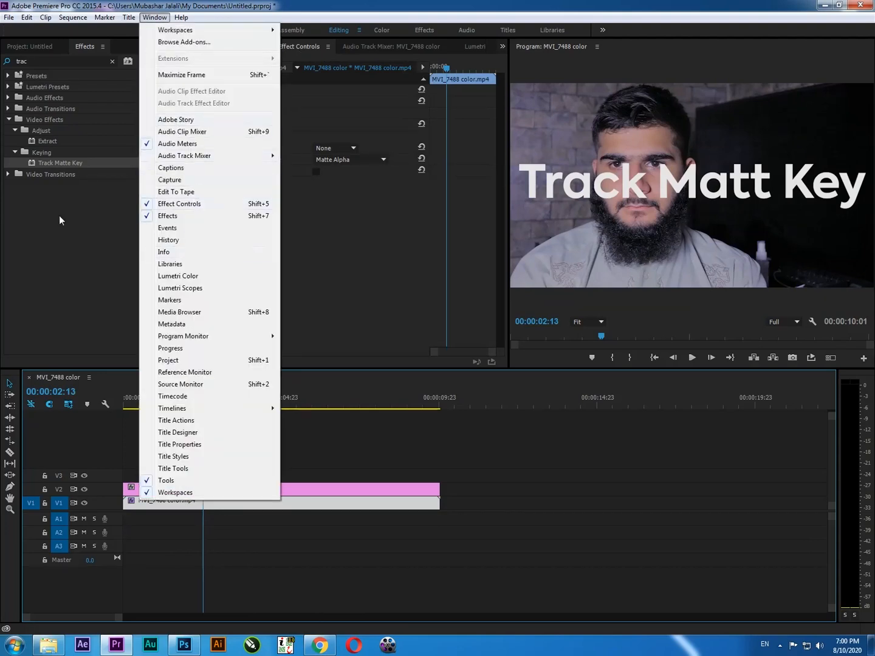
click(223, 210)
click(244, 46)
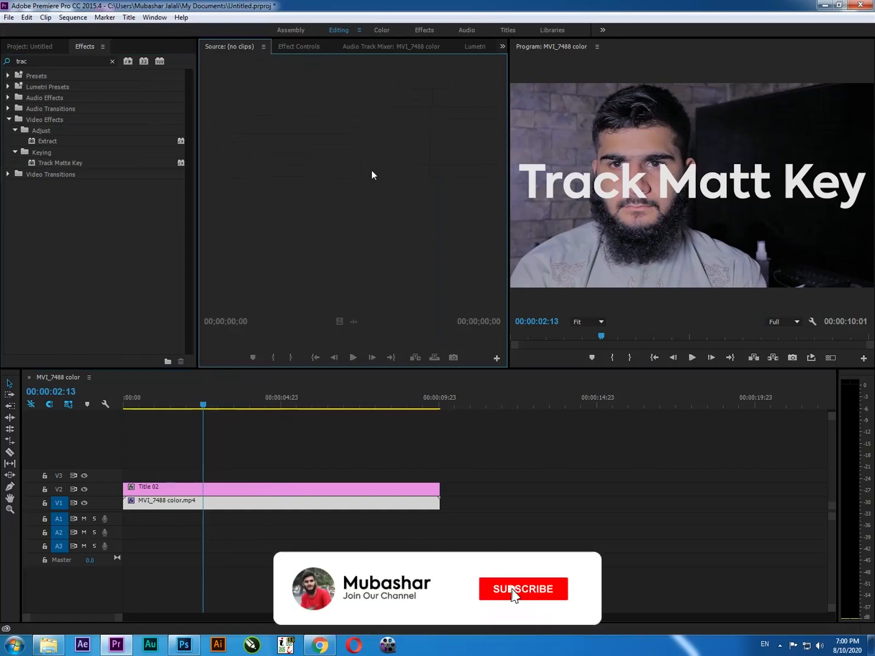
click(154, 17)
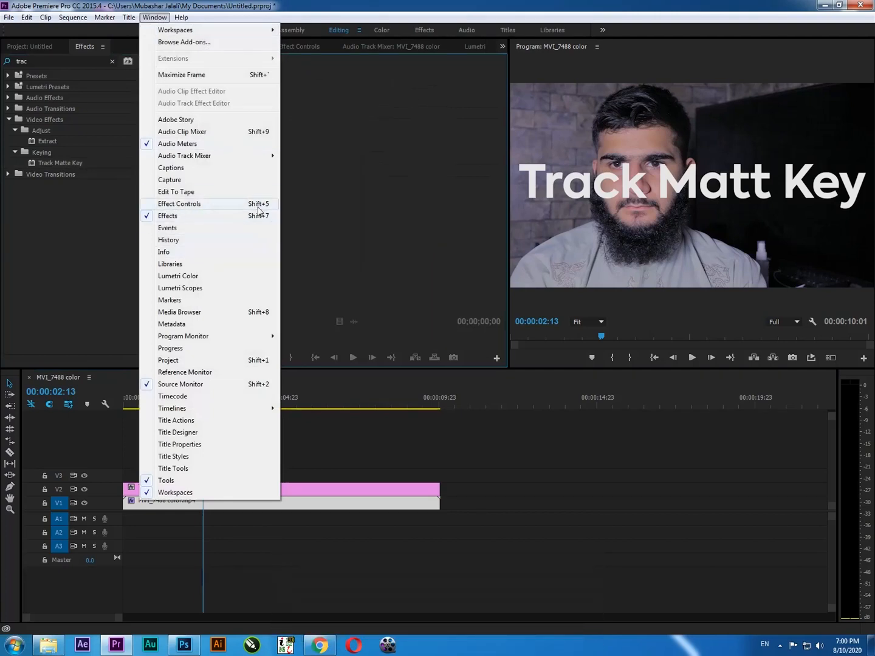
click(179, 205)
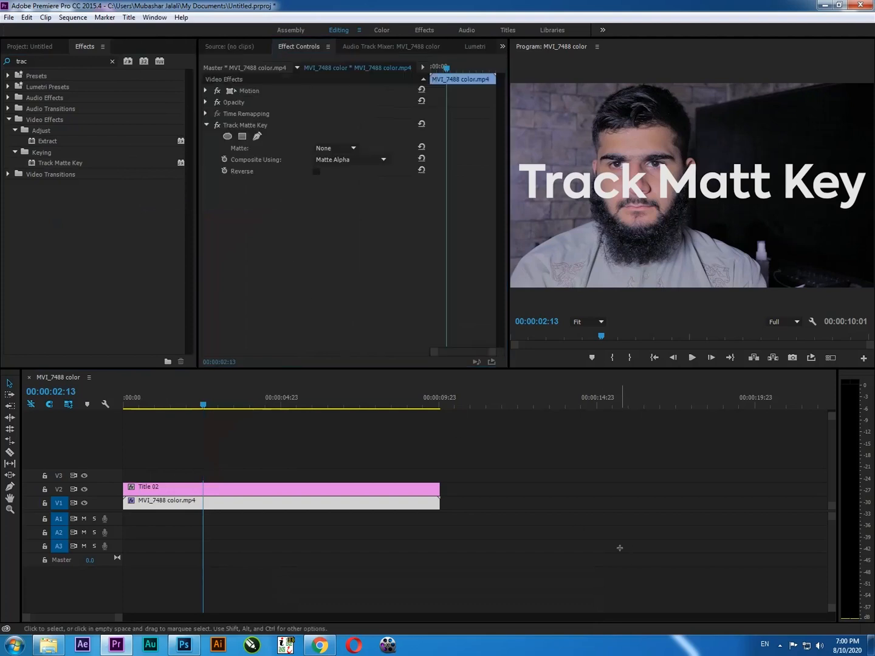
click(316, 501)
click(304, 500)
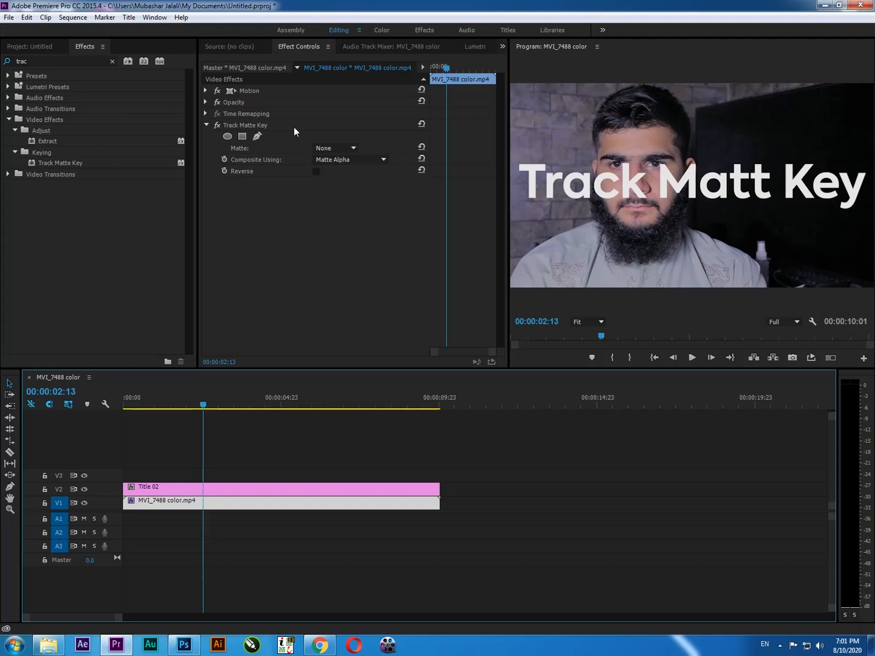
click(246, 125)
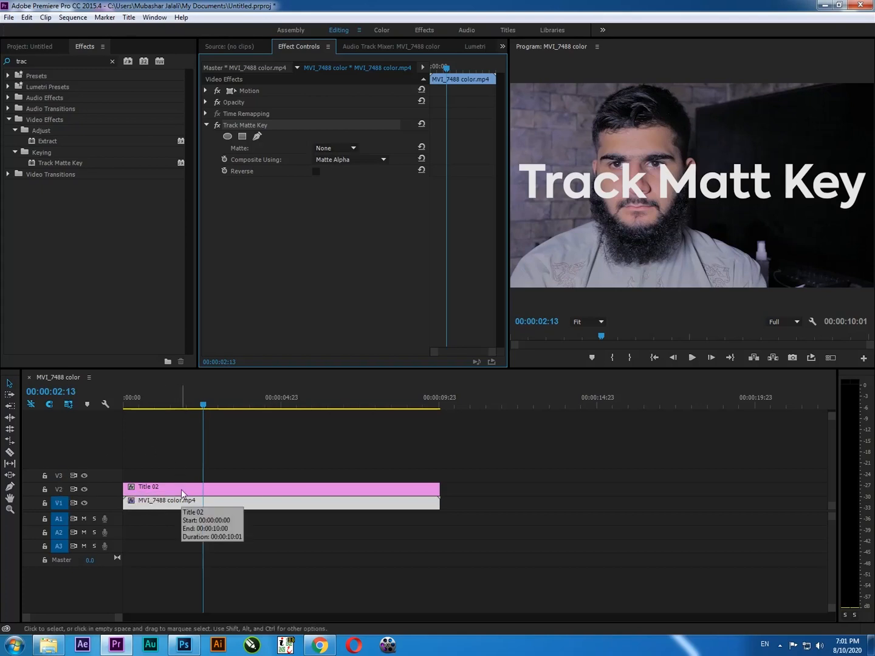
- Move the playhead to 00:00:01:03 and select the MVI_7488 color.mp4 clip on V1
drag(182, 493, 155, 490)
drag(200, 403, 33, 455)
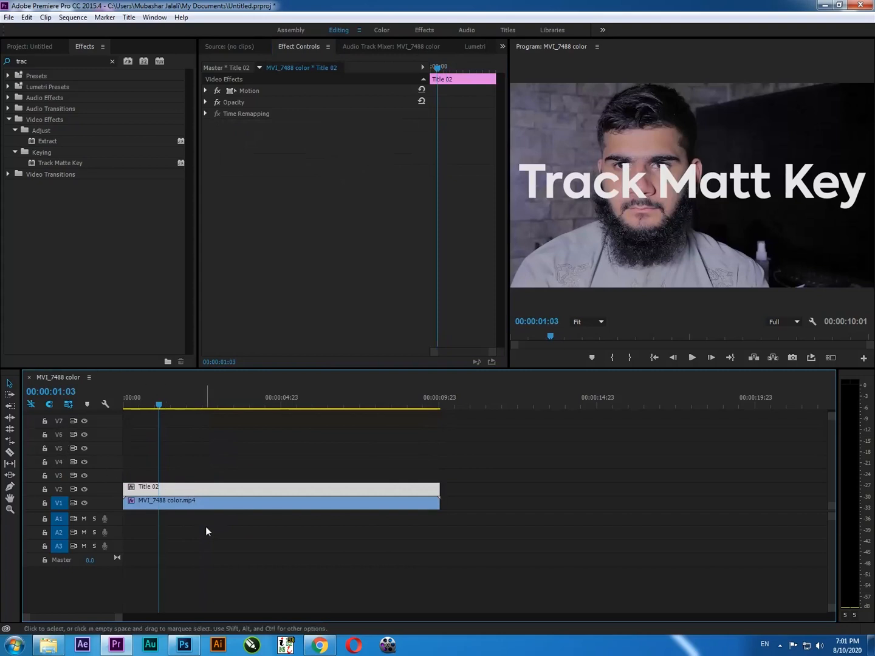
click(179, 502)
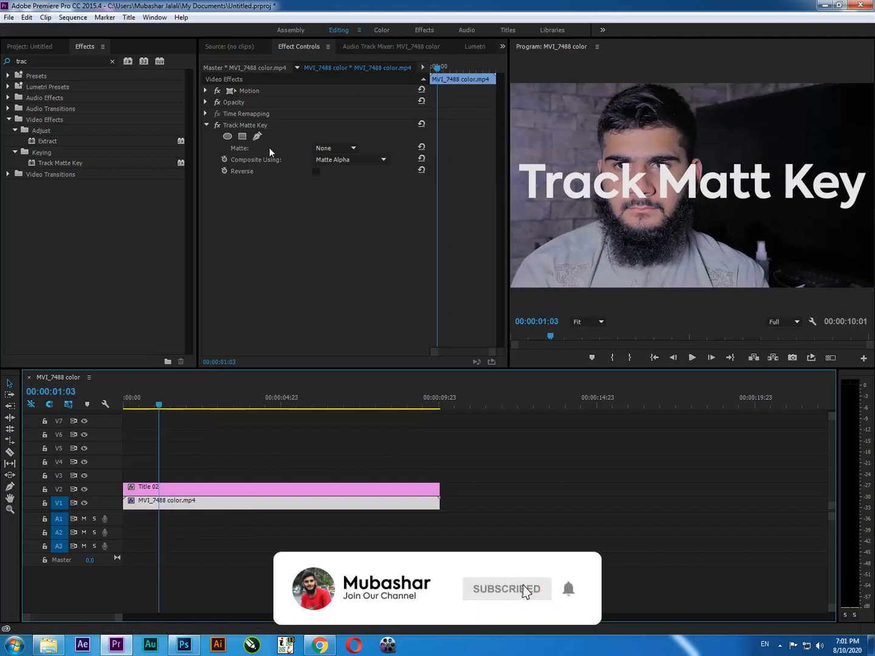
click(333, 149)
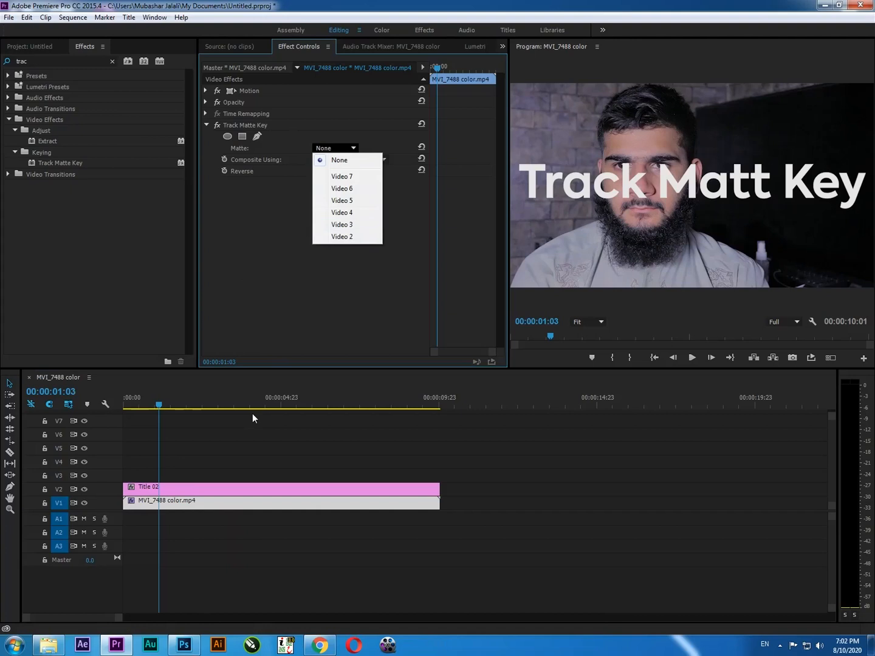
click(77, 494)
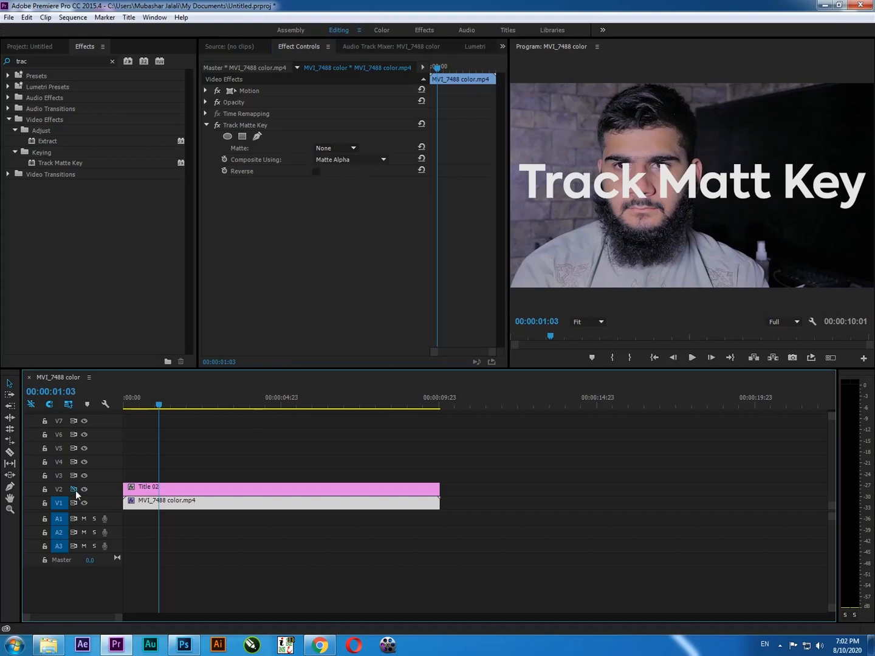
click(81, 489)
click(80, 490)
click(81, 489)
click(81, 489)
- Set the Track Matte Key's Matte on the V1 clip to Video 2
click(156, 490)
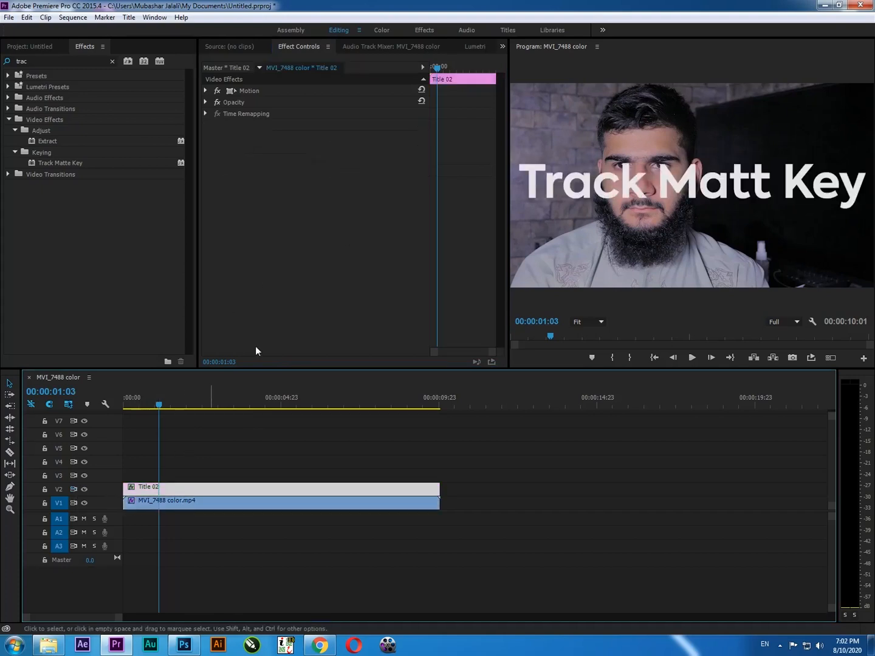
click(220, 500)
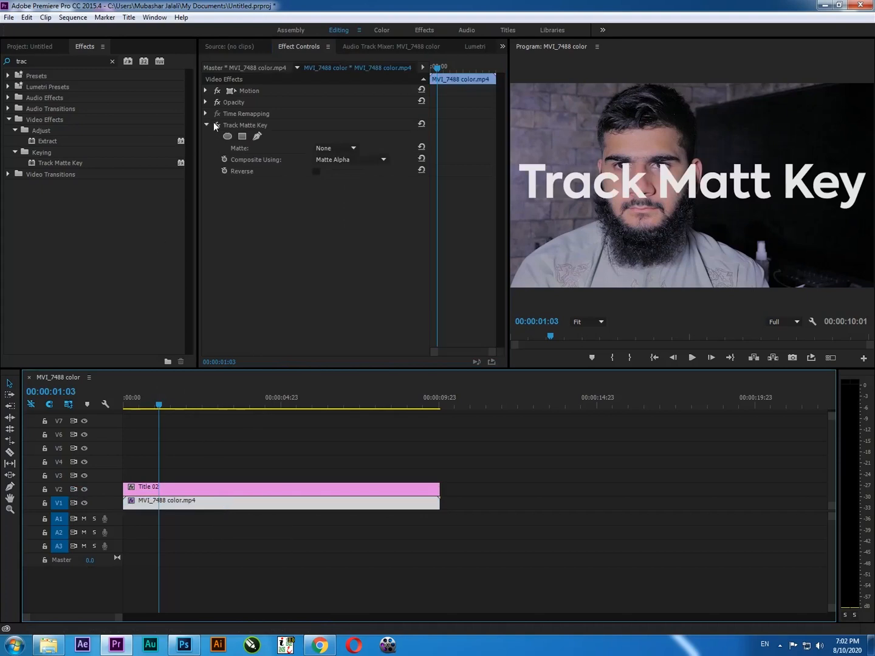
click(331, 147)
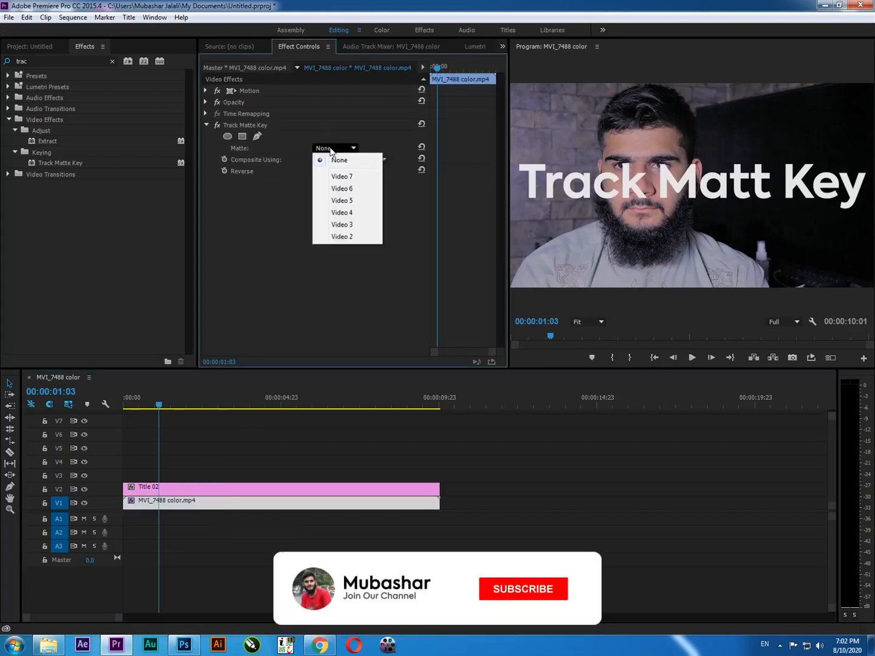
click(352, 237)
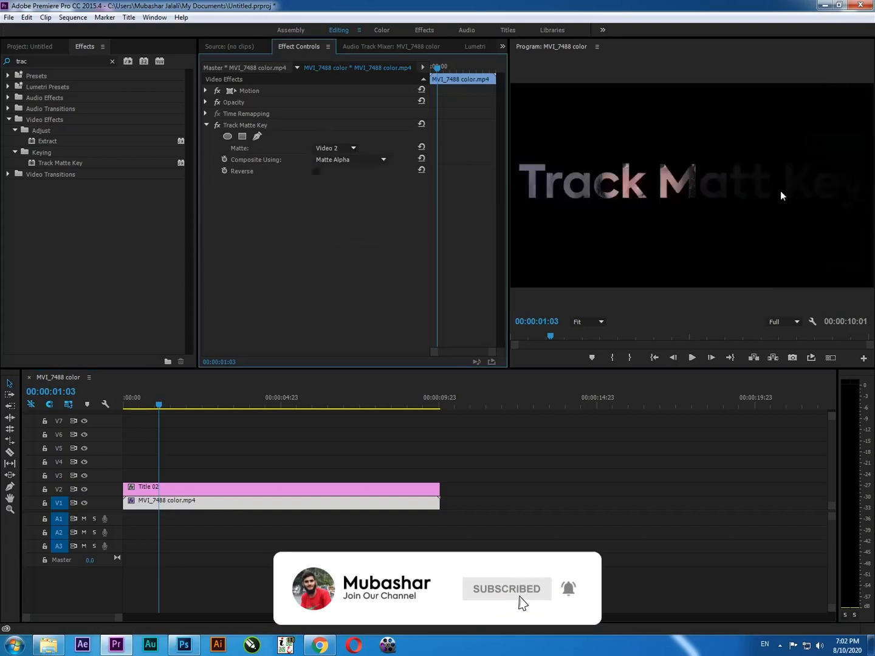
- Play the masked title from the start of the sequence and scrub on to 00:00:03:22
click(128, 399)
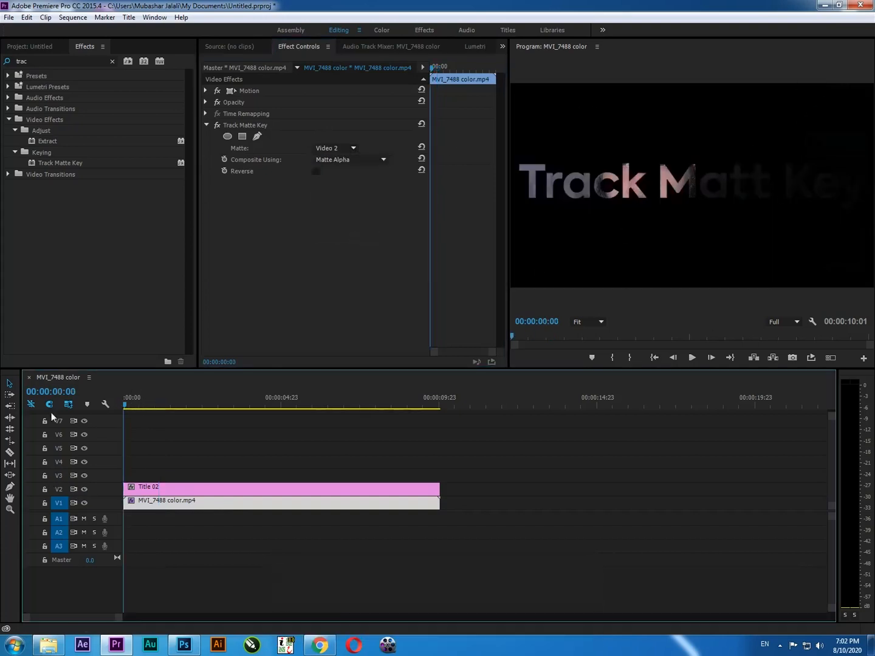
key(space)
key(space)
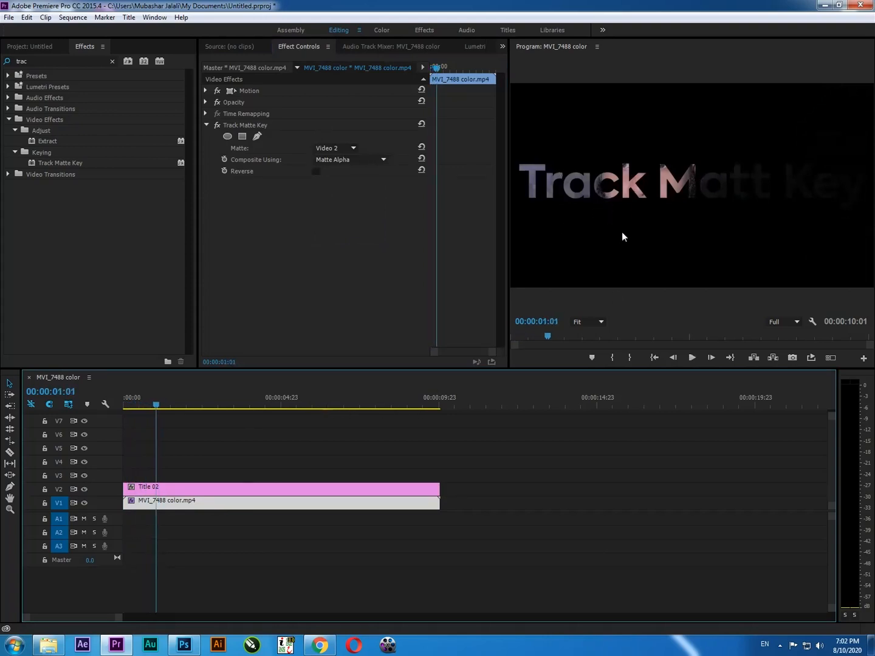
drag(157, 405, 247, 405)
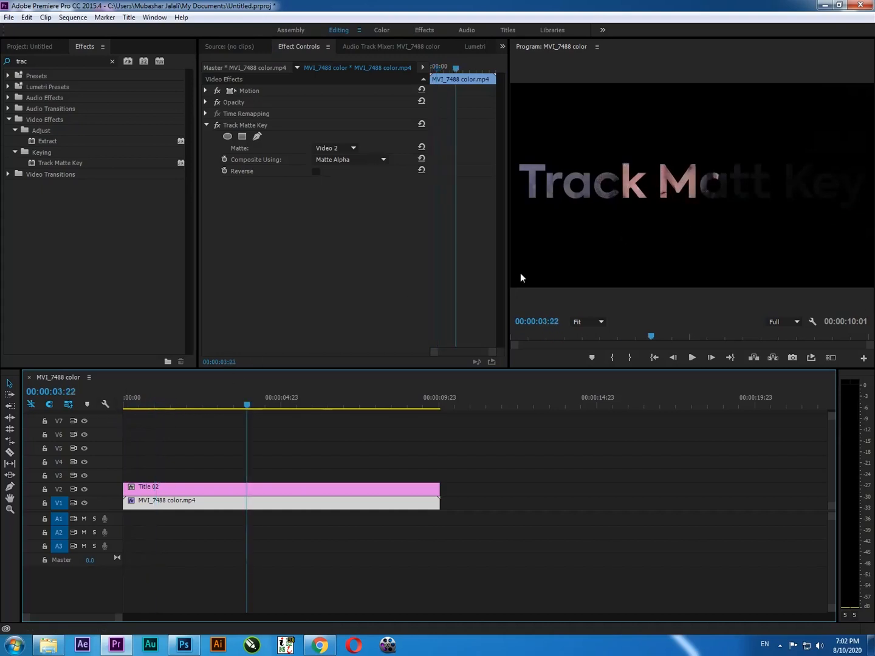
- Turn on the transparency grid in the program monitor and scrub the masked title to about 00:00:07:11
click(810, 321)
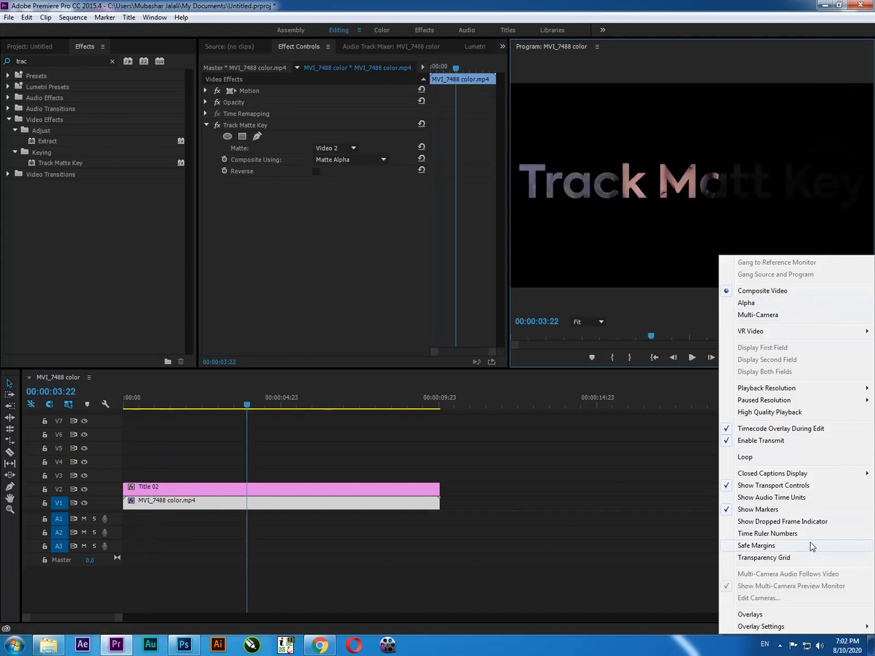
click(809, 558)
drag(269, 400, 361, 443)
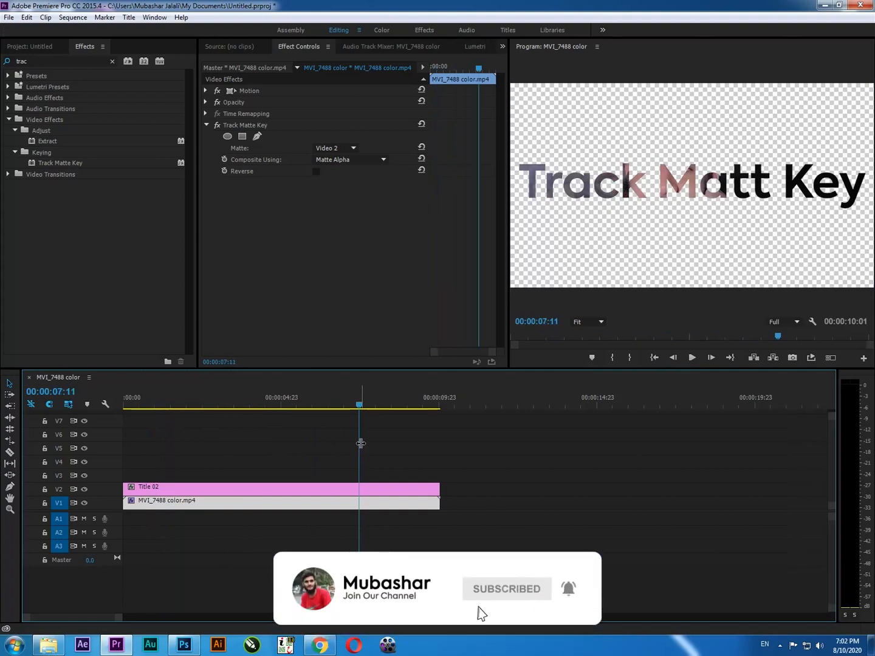
key(Left)
- Keyframe the V1 clip's Scale at 100 at 00:00:03:14 and at 3884 at the clip's start, and play the animation
drag(269, 415, 237, 503)
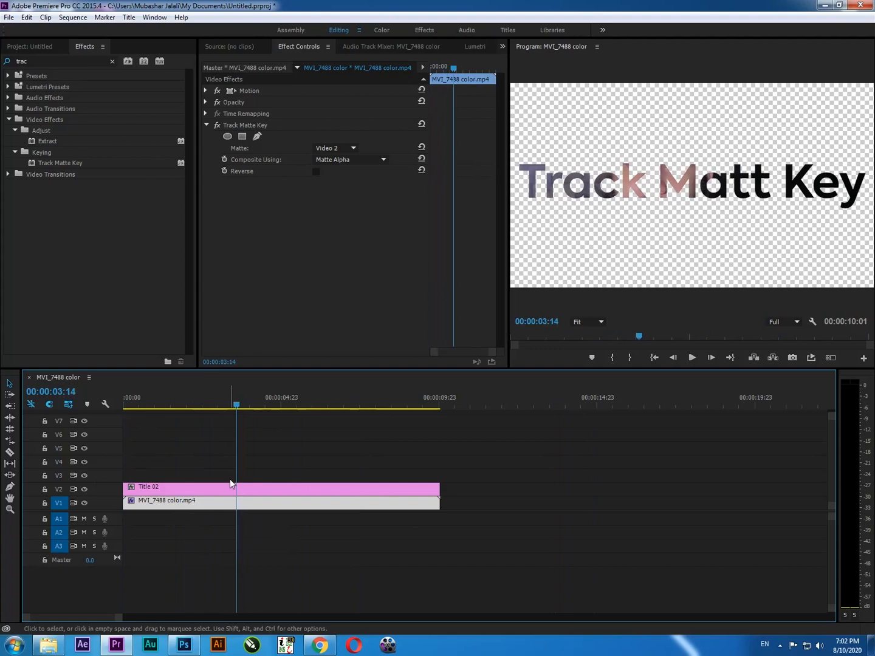
click(207, 90)
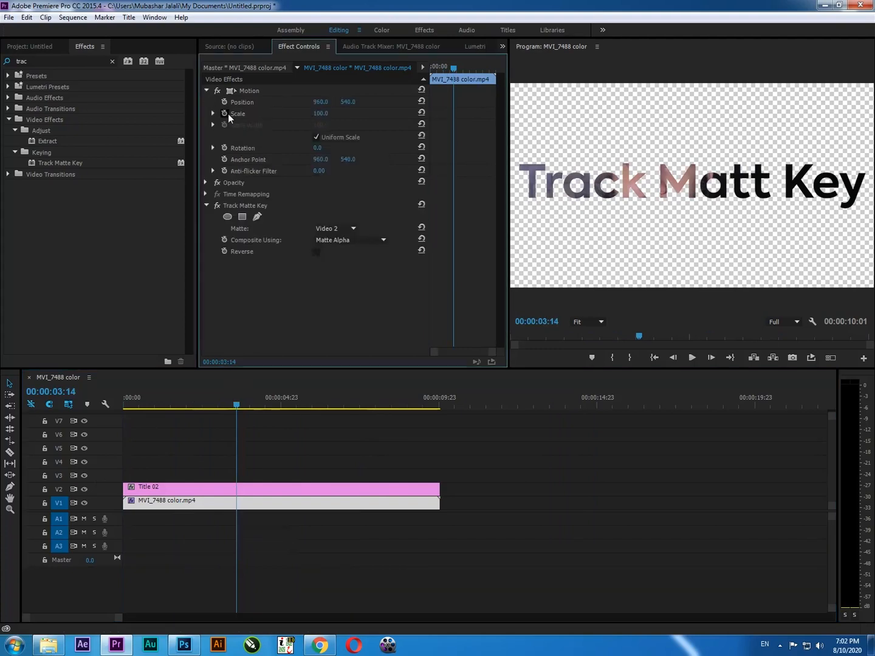
click(225, 114)
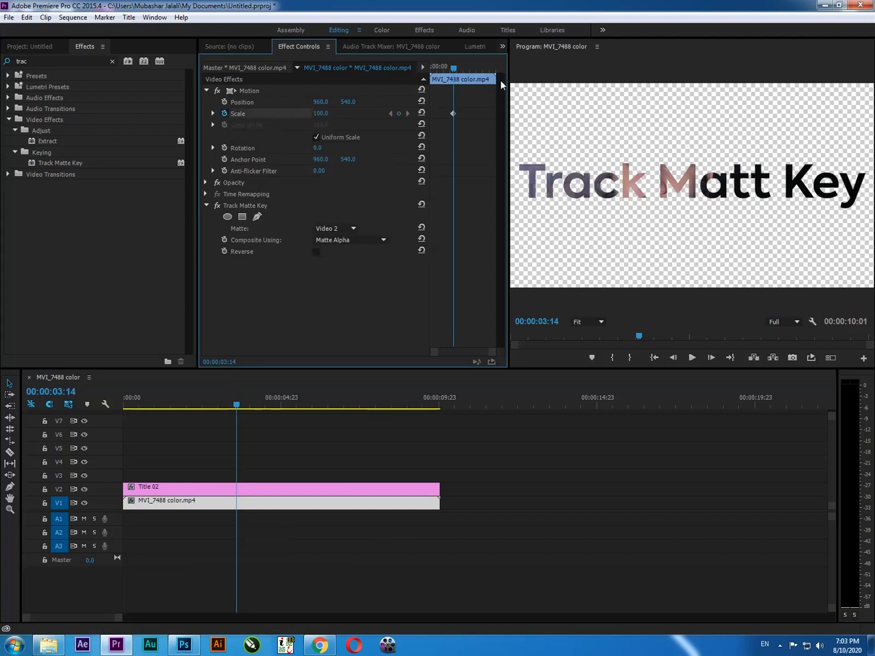
drag(466, 69, 377, 97)
drag(320, 113, 232, 139)
drag(322, 112, 296, 119)
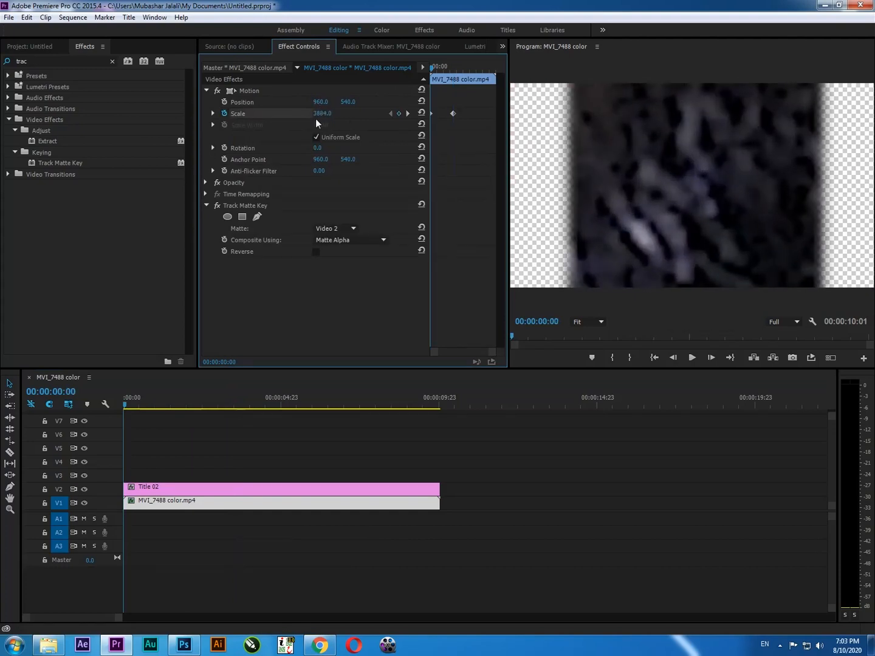
key(space)
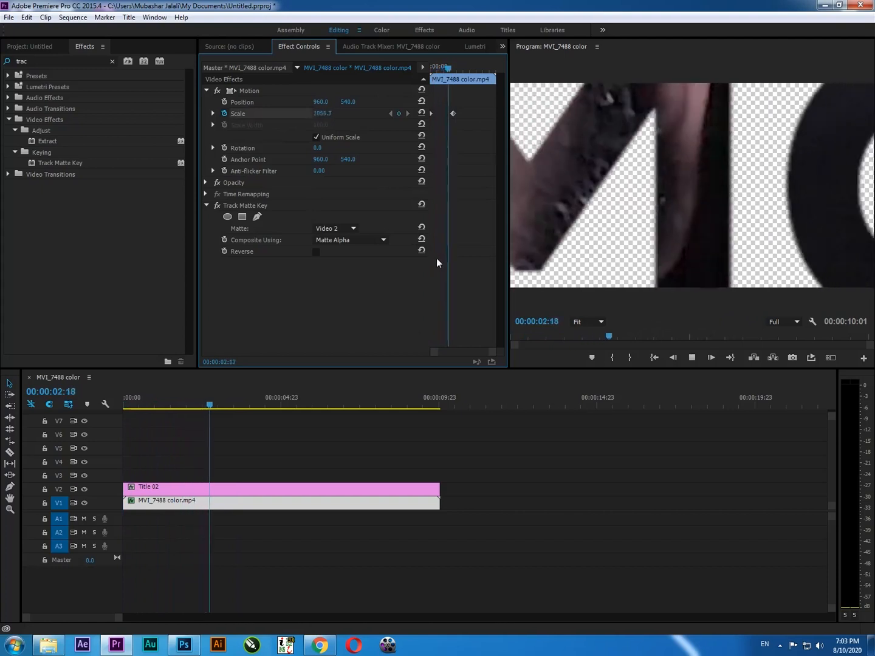
key(space)
- Rotate the V1 clip by 1° with the playhead at 00:00:04:02 and collapse its Motion settings
drag(460, 71, 457, 107)
mouse_move(318, 149)
mouse_down()
mouse_move(330, 148)
mouse_move(201, 149)
mouse_move(399, 148)
mouse_move(199, 149)
mouse_move(331, 148)
mouse_move(319, 149)
mouse_up()
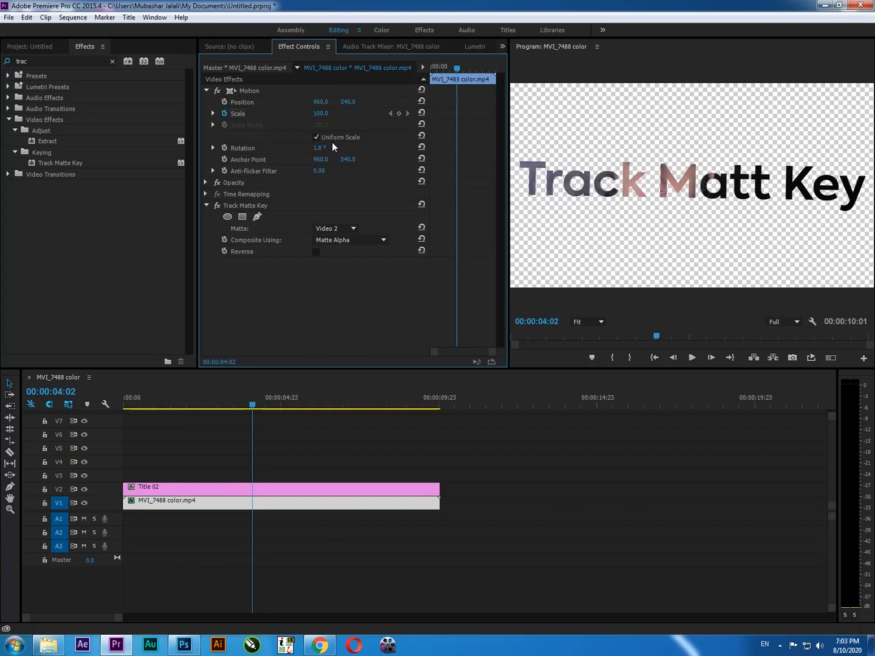
click(206, 91)
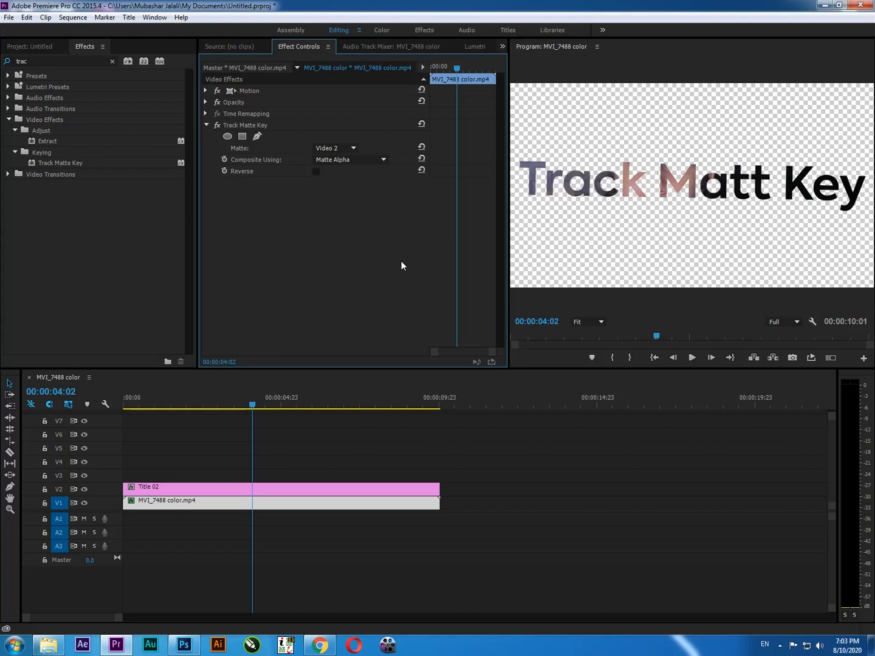
- Move the playhead to 00:00:03:09 and delete the Title 02 clip from V2
drag(254, 402, 233, 405)
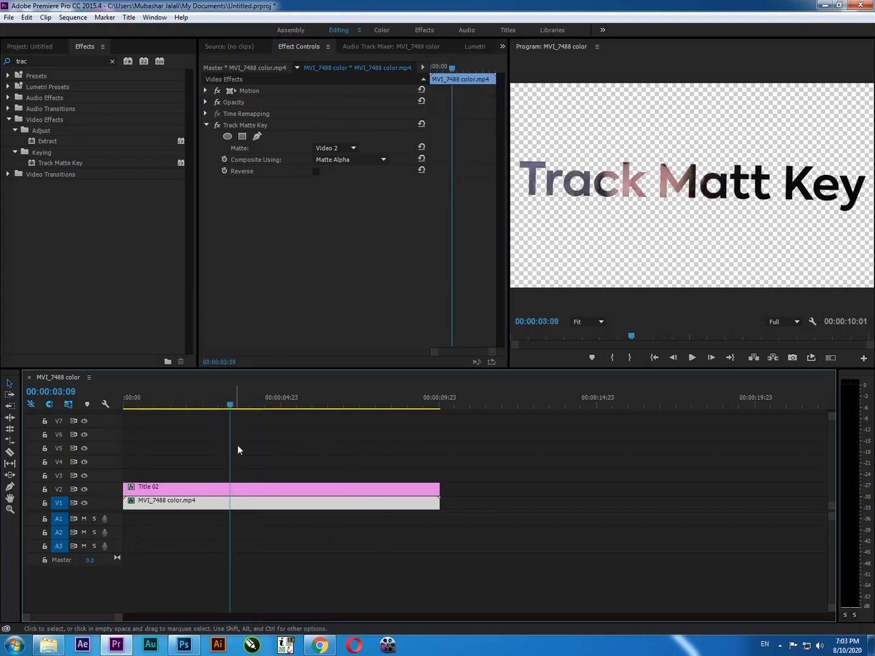
click(299, 490)
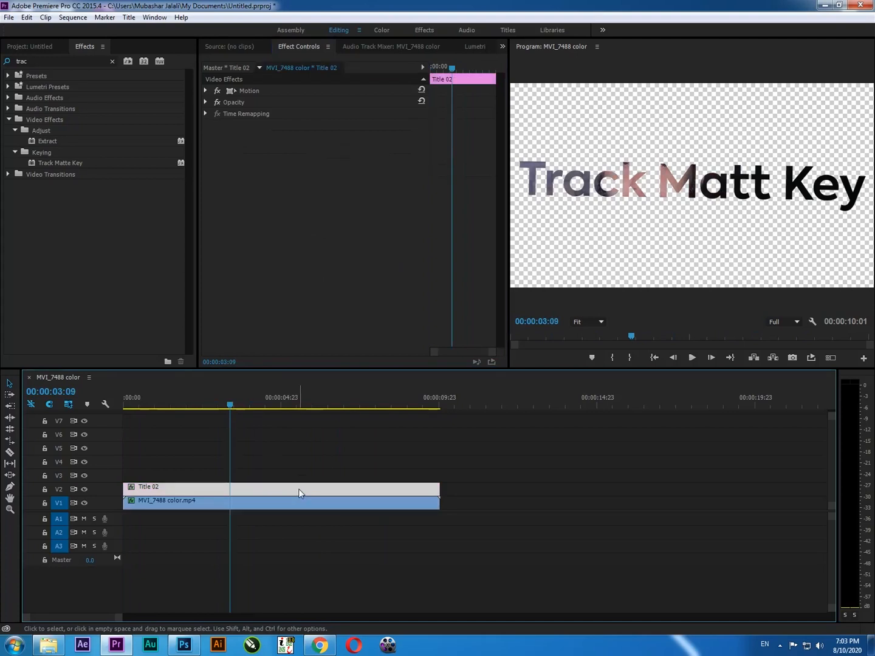
key(Delete)
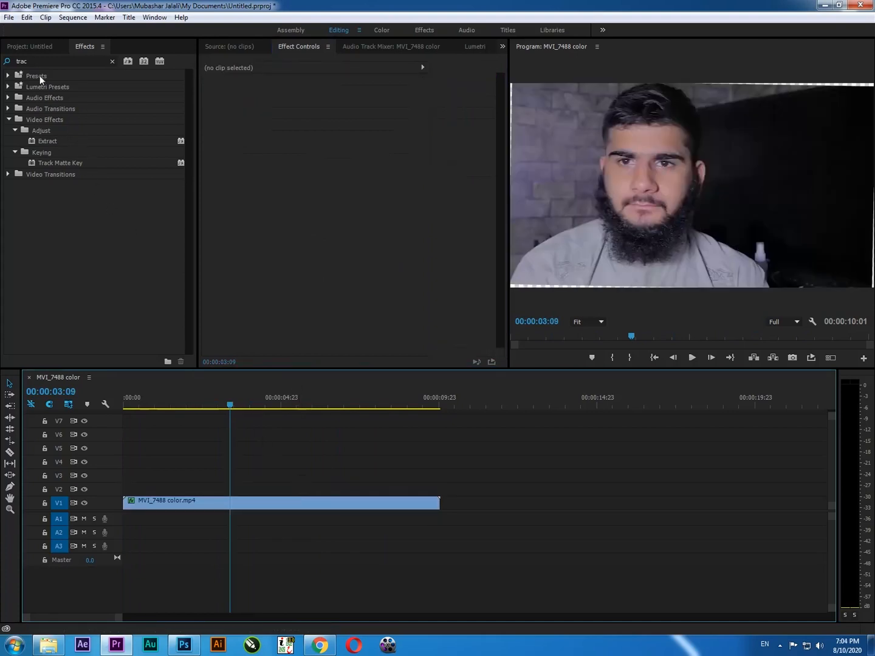
- Reset the Motion settings of the V1 clip and move the playhead to 00:00:04:14
click(282, 502)
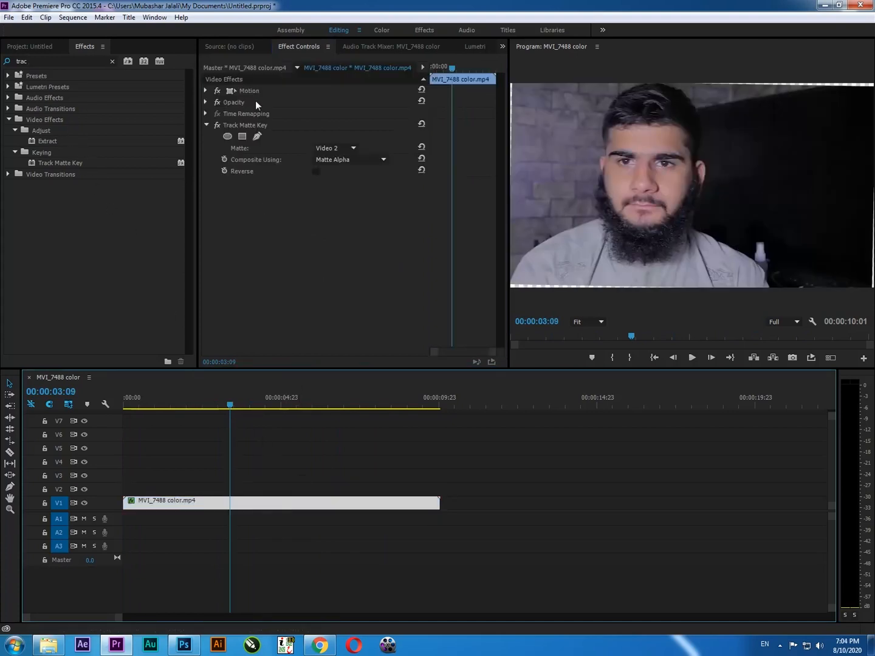
click(15, 48)
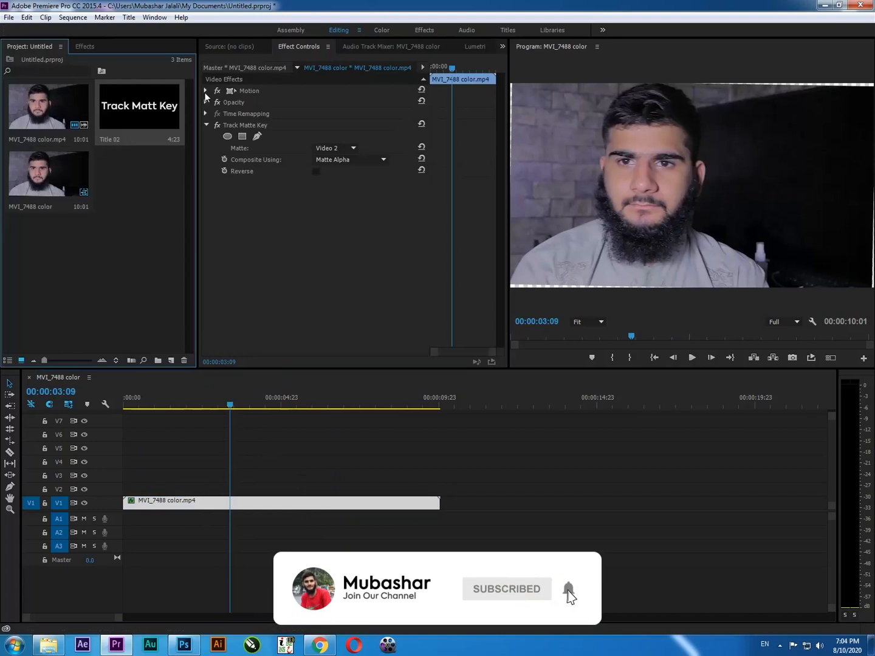
click(422, 90)
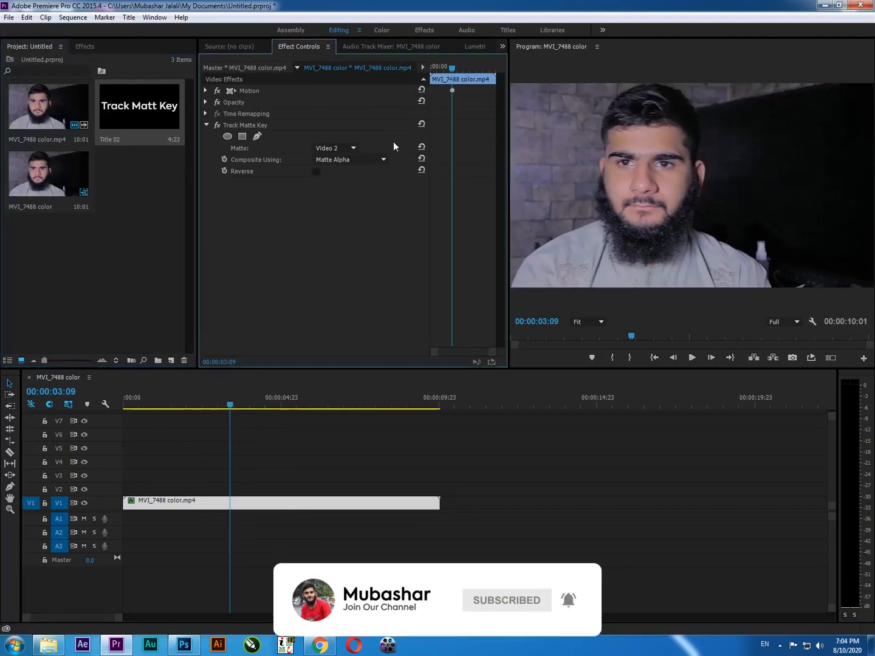
drag(229, 402, 267, 401)
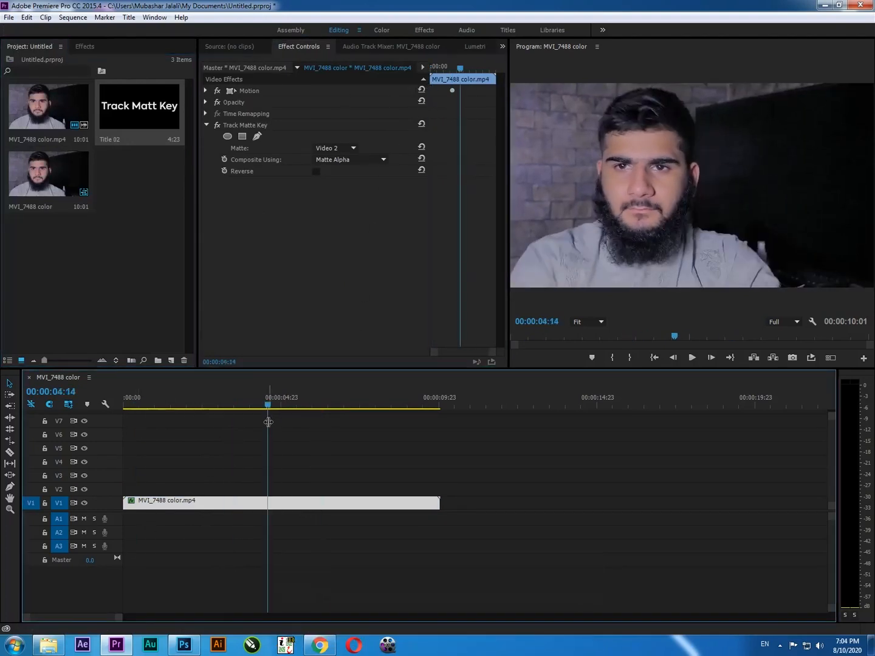
mouse_move(199, 642)
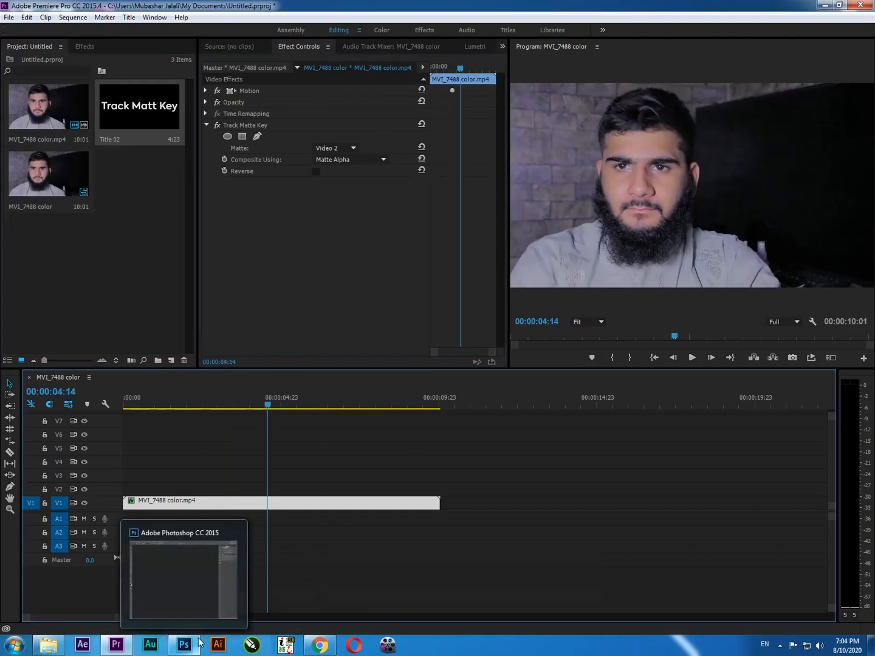
- Switch to Photoshop and create a new document 1920 pixels wide and 1080 pixels high
click(195, 572)
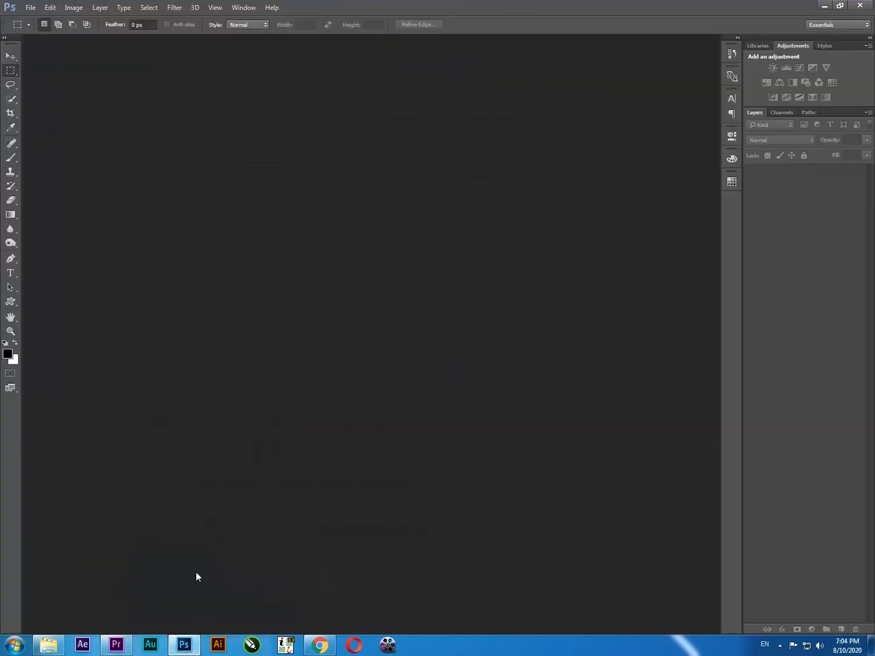
key(ctrl+n)
double_click(344, 207)
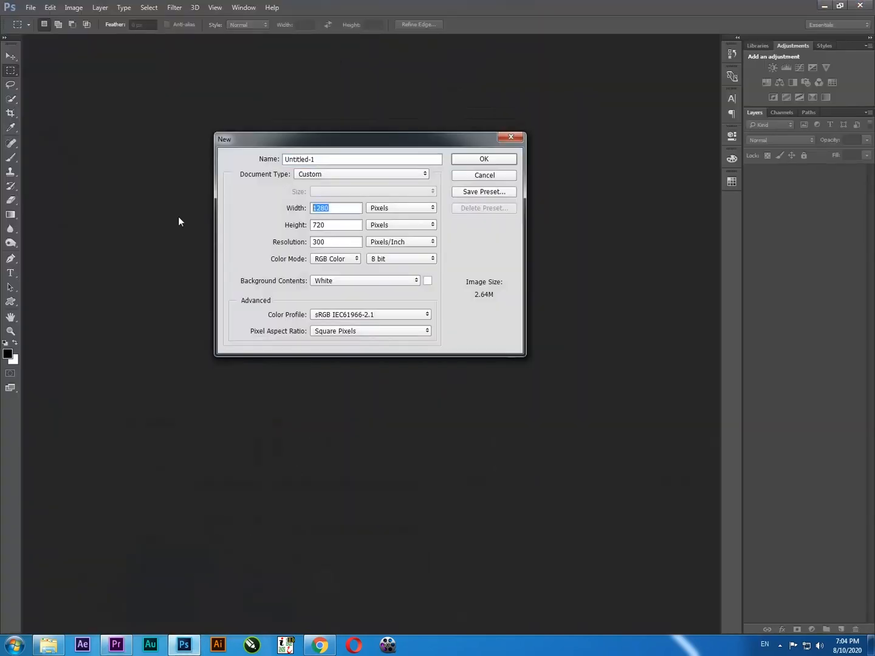
text(1920)
key(Tab)
text(1080)
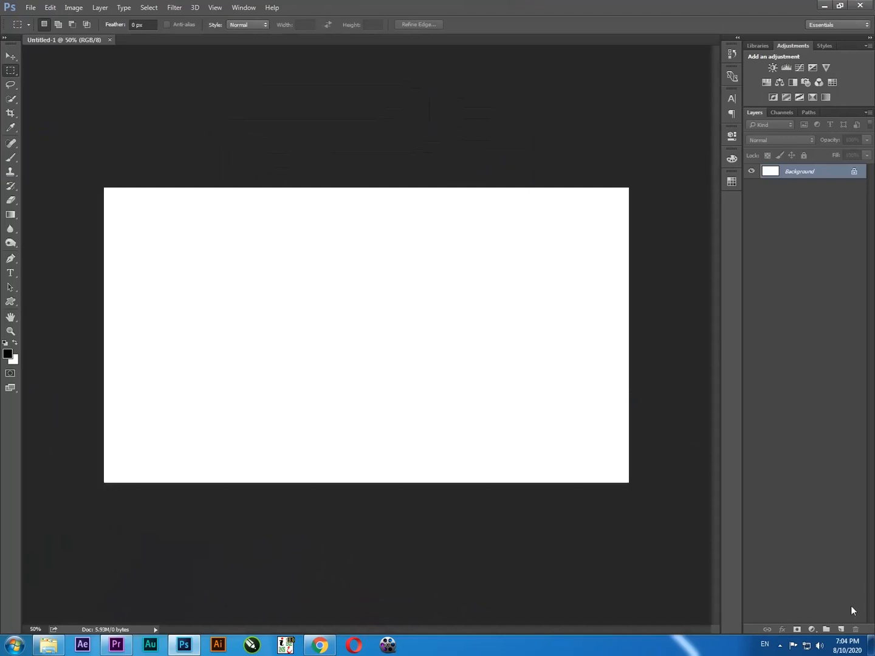
- Add a new layer above the Background and choose the 95 px leaf brush for the Brush tool
click(841, 629)
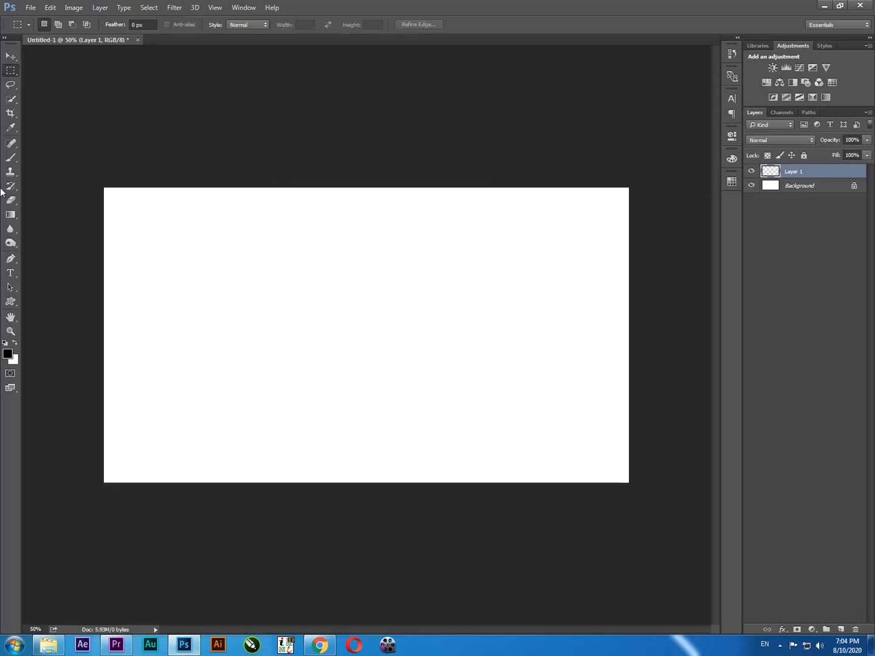
key(b)
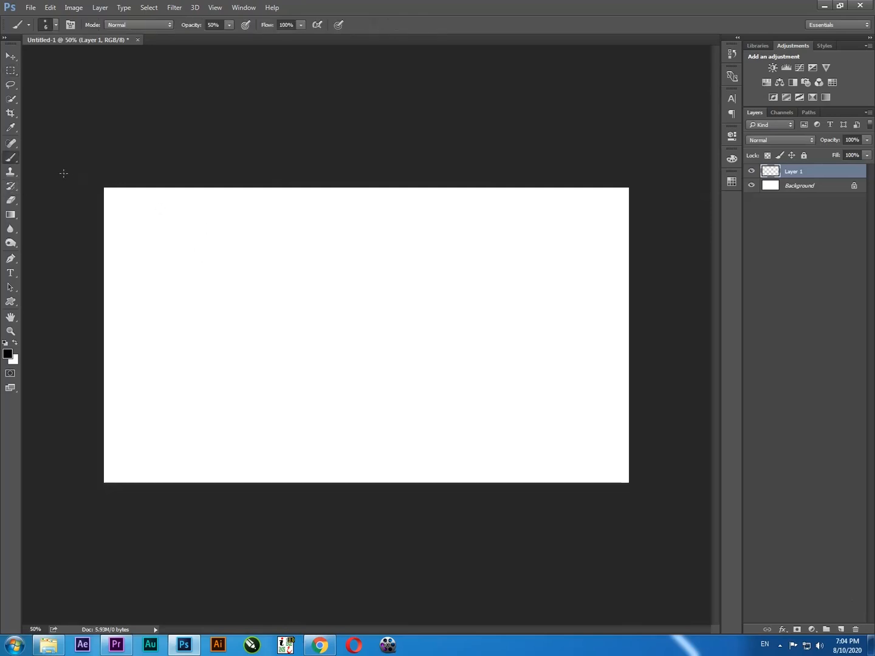
click(56, 26)
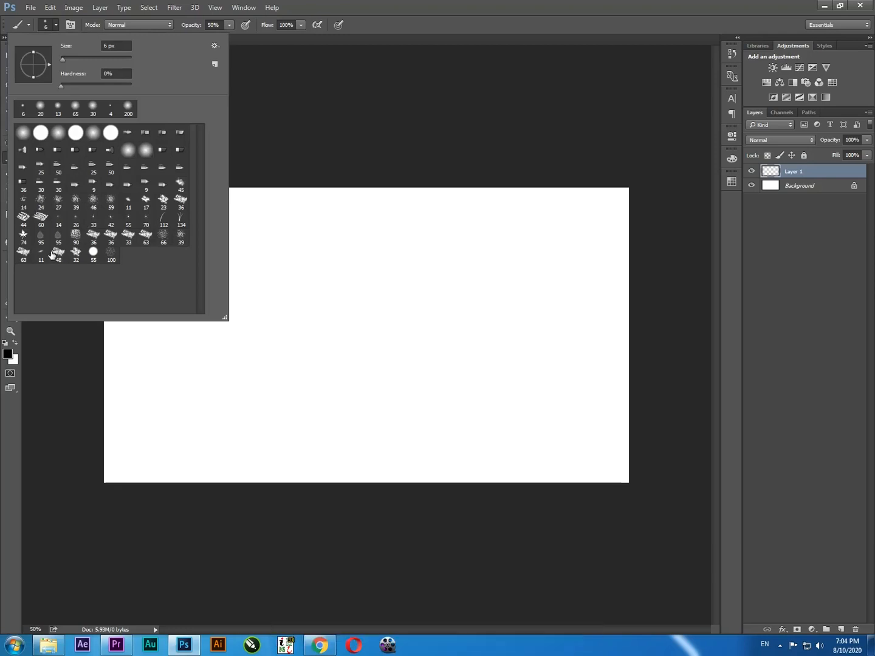
click(41, 234)
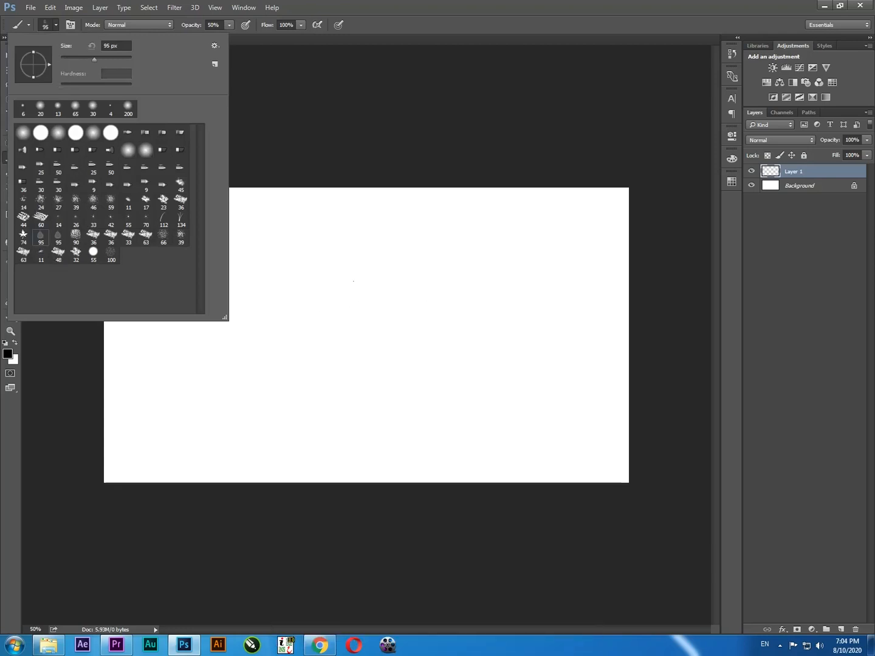
- Stamp three small leaves near the canvas centre, then enlarge the brush to 700 px and stamp one large leaf below them
click(347, 253)
click(375, 258)
click(351, 274)
key(bracketright)
key(bracketright)
key(bracketright)
key(bracketright)
key(bracketright)
key(bracketright)
key(bracketright)
key(bracketright)
key(bracketright)
key(bracketright)
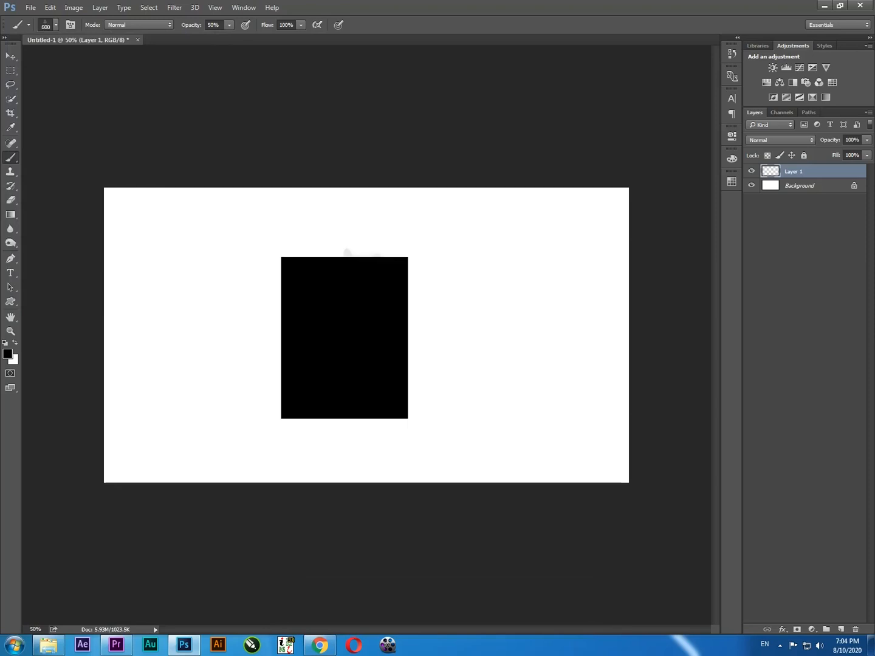
click(313, 326)
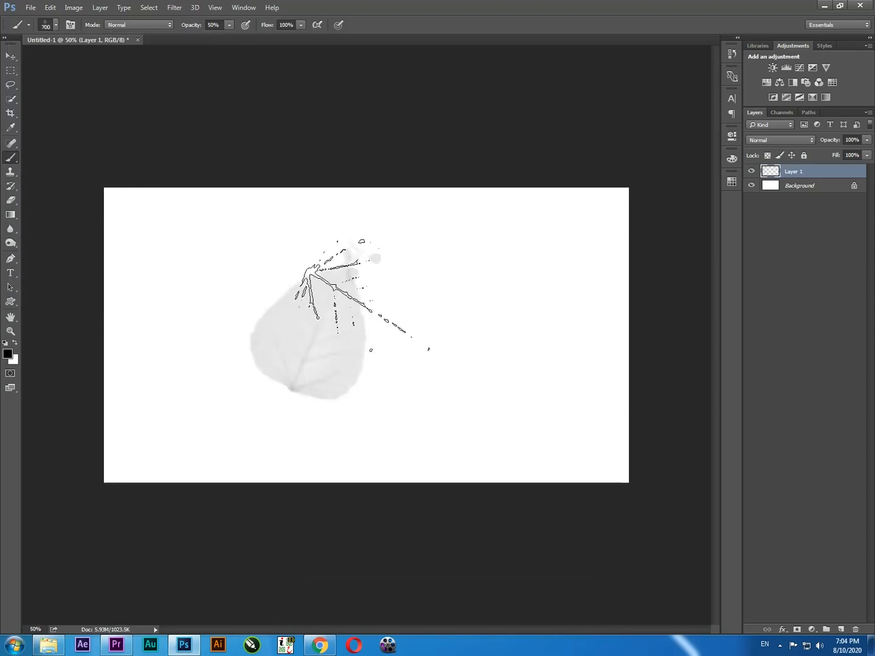
click(349, 298)
drag(376, 303, 408, 346)
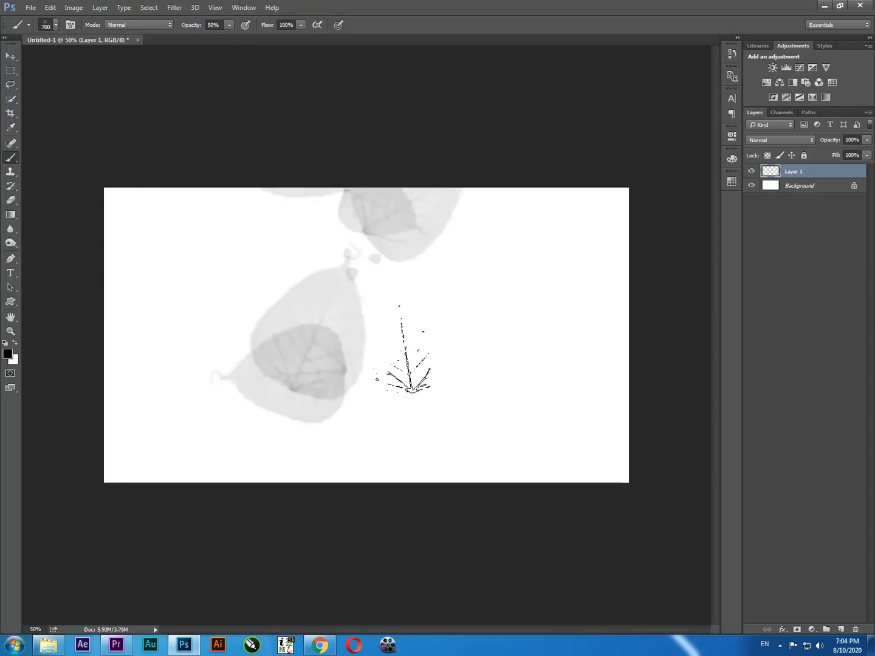
key(ctrl+z)
key(ctrl+z)
key(ctrl+z)
key(ctrl+alt+z)
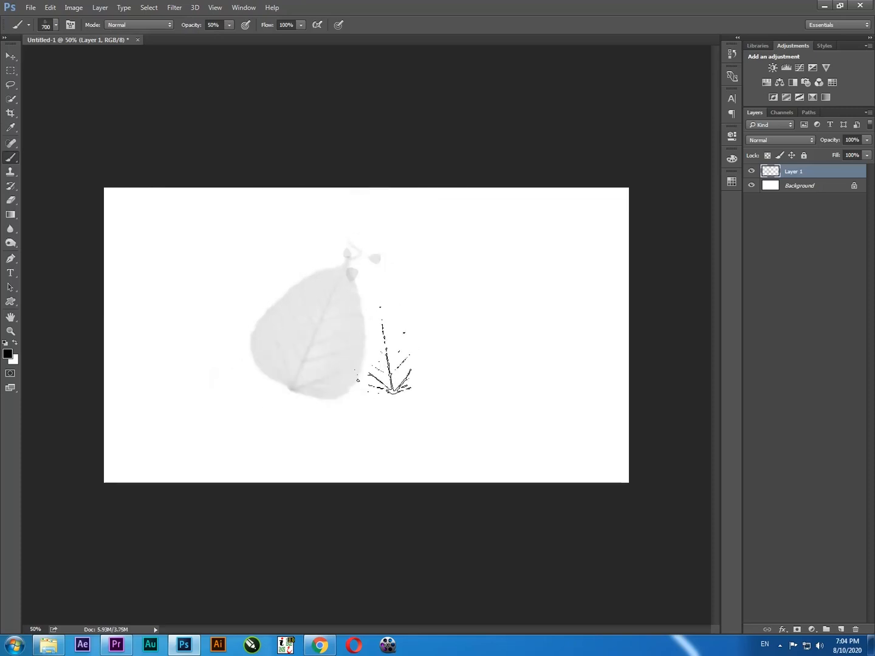
- Stamp more 700 px leaves overlapping around the centre and out towards the canvas edges
click(349, 355)
click(401, 355)
mouse_move(392, 320)
mouse_down()
mouse_move(372, 303)
mouse_move(332, 354)
mouse_move(262, 358)
mouse_move(366, 336)
mouse_up()
click(368, 328)
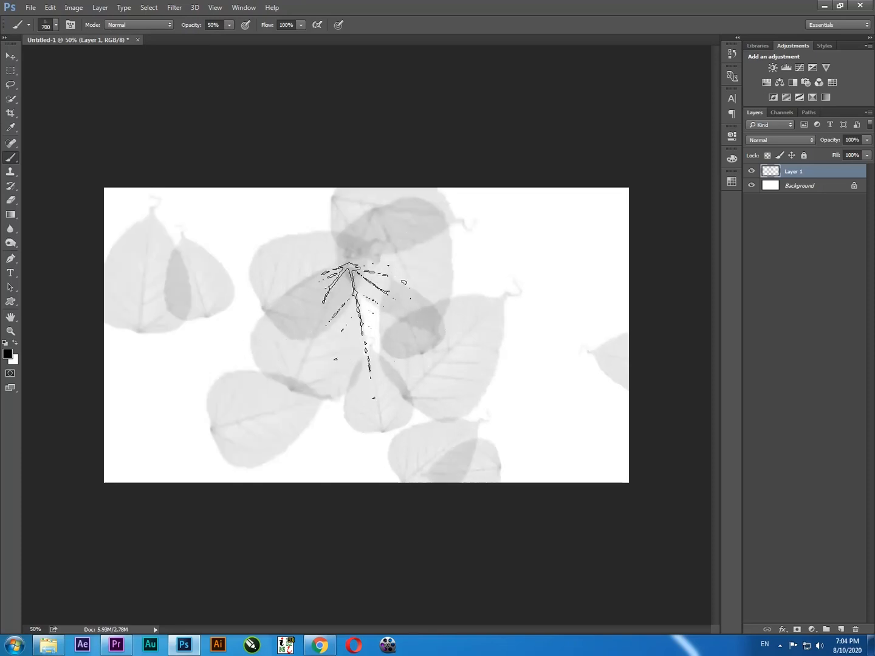
click(372, 346)
- Reduce the leaf brush to 300 px and 175 px, paint dense leaves around the centre, and briefly check Layer 1 without the Background
key([)
key([)
key([)
key([)
mouse_move(365, 335)
mouse_down()
mouse_move(392, 328)
mouse_move(412, 359)
mouse_move(356, 313)
mouse_move(330, 344)
mouse_move(408, 373)
mouse_move(335, 328)
mouse_move(373, 283)
mouse_move(372, 321)
mouse_move(338, 272)
mouse_move(377, 317)
mouse_move(376, 326)
mouse_move(376, 310)
mouse_move(364, 316)
mouse_move(332, 276)
mouse_move(395, 323)
mouse_move(354, 304)
mouse_move(376, 325)
mouse_move(361, 303)
mouse_move(377, 314)
mouse_move(358, 308)
mouse_move(383, 305)
mouse_move(353, 315)
mouse_move(390, 317)
mouse_move(363, 303)
mouse_move(374, 303)
mouse_move(373, 328)
mouse_move(359, 331)
mouse_move(353, 311)
mouse_move(388, 312)
mouse_move(365, 307)
mouse_move(364, 329)
mouse_move(355, 319)
mouse_move(359, 300)
mouse_move(363, 322)
mouse_move(350, 316)
mouse_move(388, 309)
mouse_up()
key([)
key([)
key([)
mouse_move(318, 356)
mouse_down()
mouse_move(210, 384)
mouse_move(201, 357)
mouse_move(243, 365)
mouse_move(621, 253)
mouse_move(587, 195)
mouse_move(550, 221)
mouse_up()
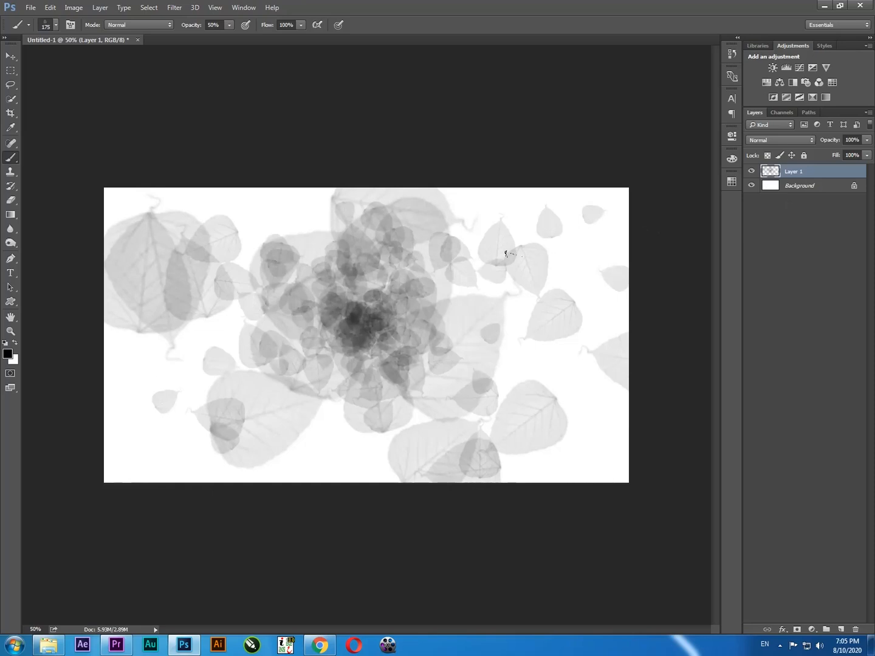
drag(508, 254, 526, 266)
mouse_move(394, 311)
mouse_down()
mouse_move(353, 275)
mouse_move(353, 294)
mouse_move(371, 318)
mouse_move(347, 299)
mouse_move(364, 293)
mouse_move(389, 313)
mouse_up()
click(750, 184)
click(751, 186)
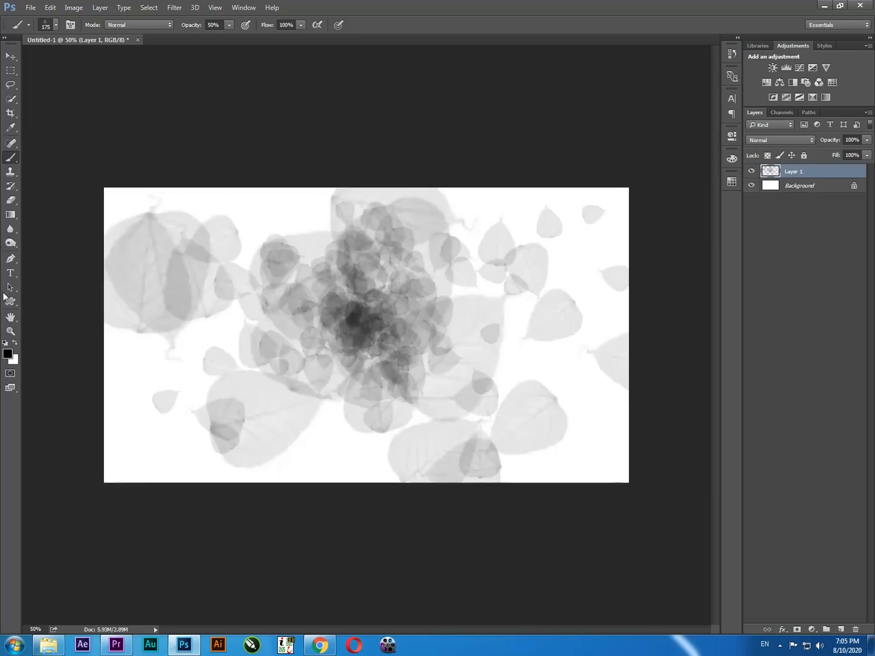
- Choose the 100 px textured brush and paint a dark blot over the leaves at the centre of Layer 1
click(52, 26)
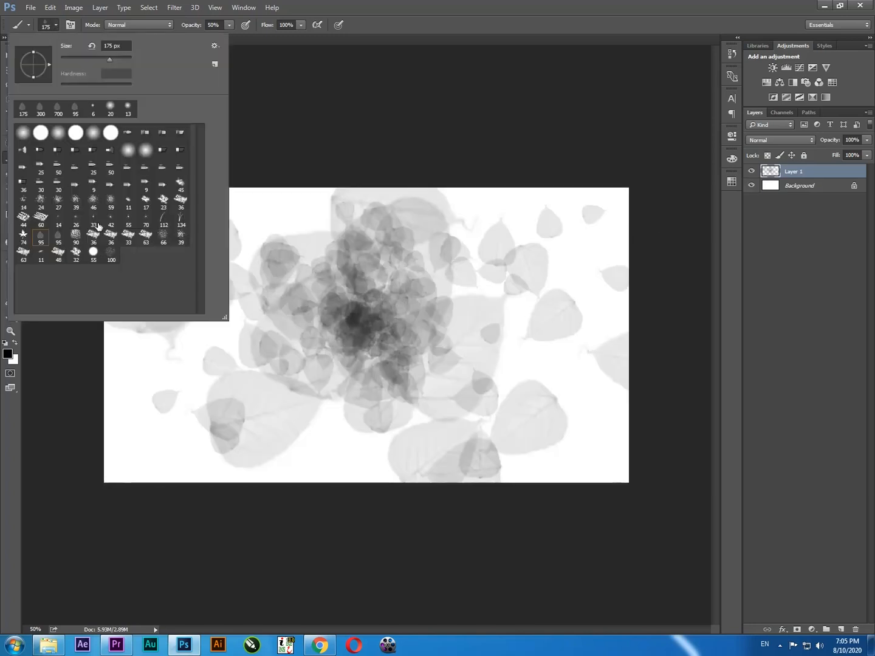
click(111, 252)
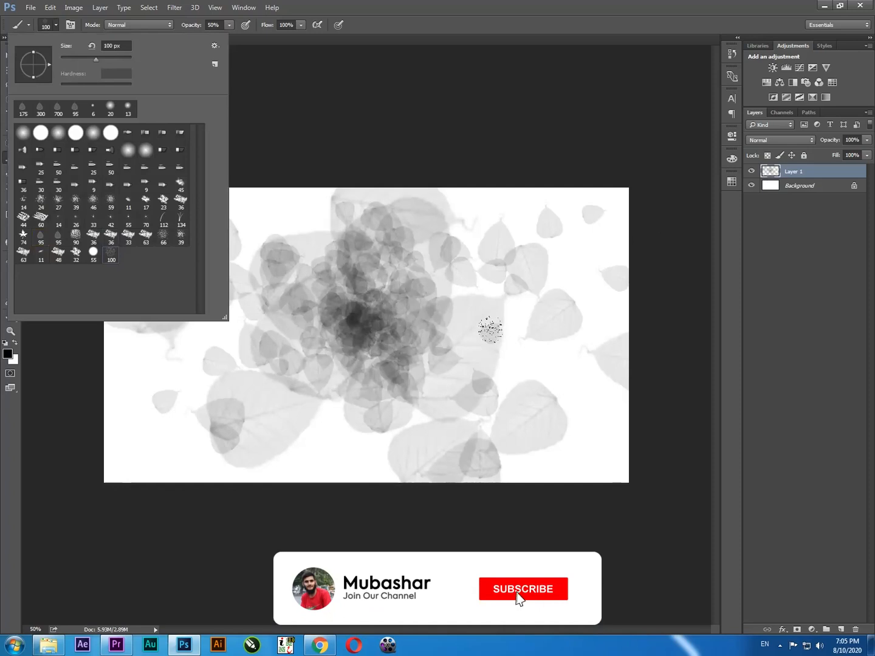
mouse_move(381, 306)
mouse_down()
mouse_move(360, 290)
mouse_move(351, 347)
mouse_move(312, 382)
mouse_move(276, 331)
mouse_move(398, 313)
mouse_move(364, 336)
mouse_move(408, 336)
mouse_move(356, 303)
mouse_up()
mouse_move(399, 328)
mouse_down()
mouse_move(362, 318)
mouse_move(344, 270)
mouse_up()
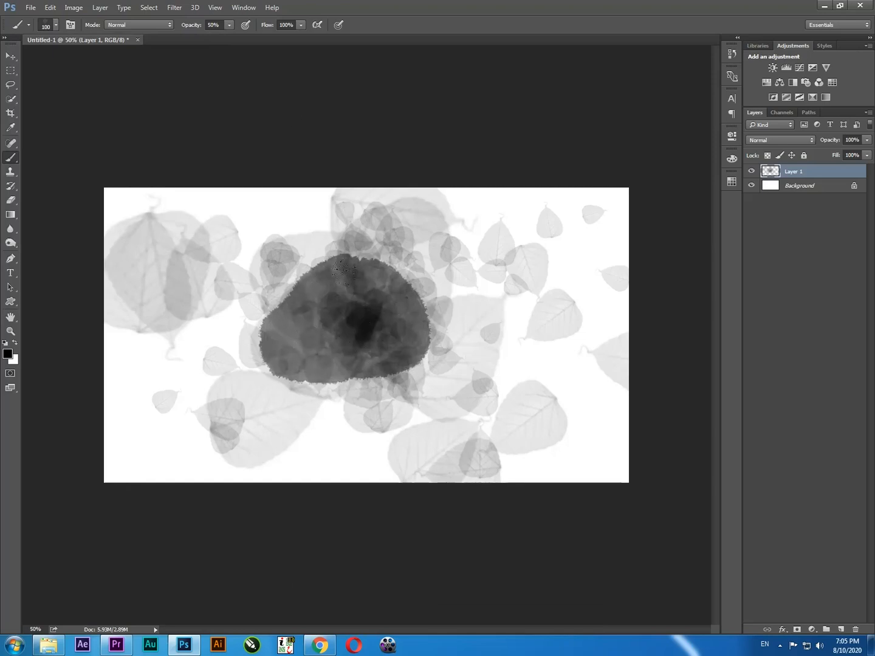
- Set the brush opacity to 100% and paint the central blot black, enlarging the textured brush to 600 px for rough edges
click(229, 25)
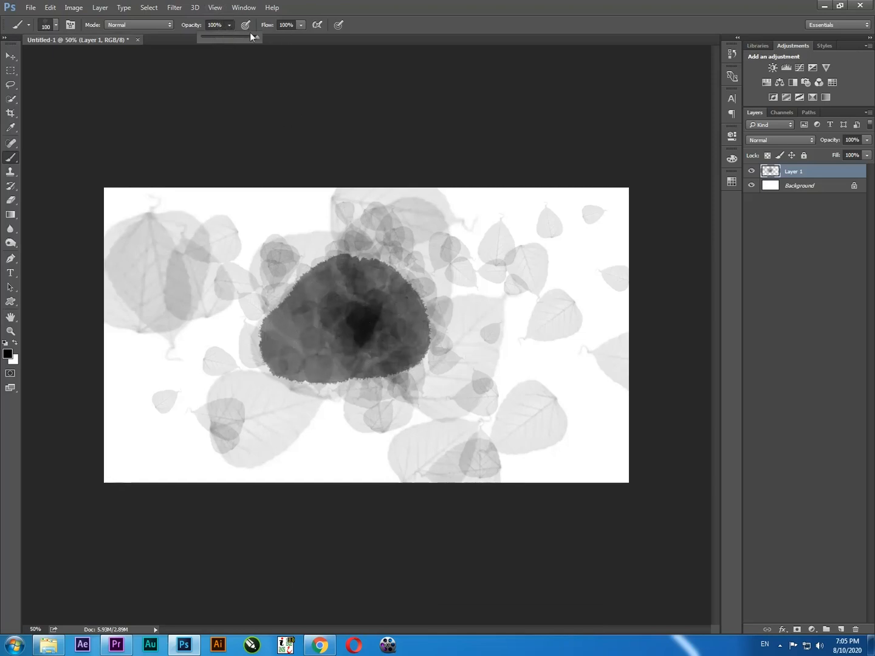
mouse_move(358, 291)
mouse_down()
mouse_move(341, 334)
mouse_move(287, 343)
mouse_move(345, 281)
mouse_move(371, 294)
mouse_move(397, 342)
mouse_move(361, 362)
mouse_move(280, 350)
mouse_move(346, 261)
mouse_move(360, 268)
mouse_move(400, 245)
mouse_move(397, 263)
mouse_move(377, 268)
mouse_move(390, 260)
mouse_move(431, 351)
mouse_up()
click(401, 252)
key(bracketright)
key(bracketright)
key(bracketright)
key(bracketright)
key(bracketright)
key(bracketright)
key(bracketright)
key(bracketright)
key(bracketright)
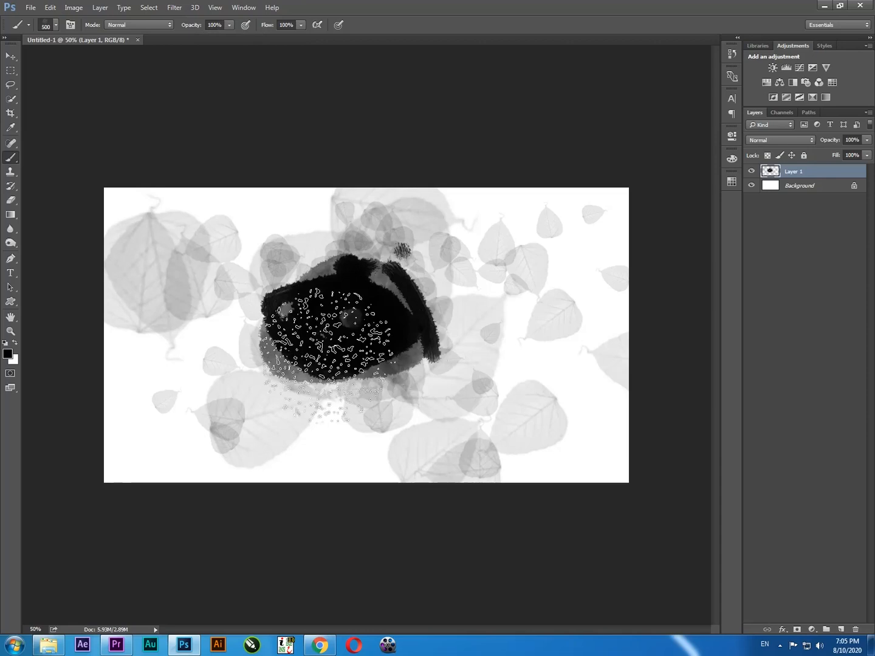
mouse_move(336, 330)
mouse_down()
mouse_move(349, 358)
mouse_move(343, 322)
mouse_move(352, 289)
mouse_move(435, 353)
mouse_move(433, 336)
mouse_move(354, 316)
mouse_up()
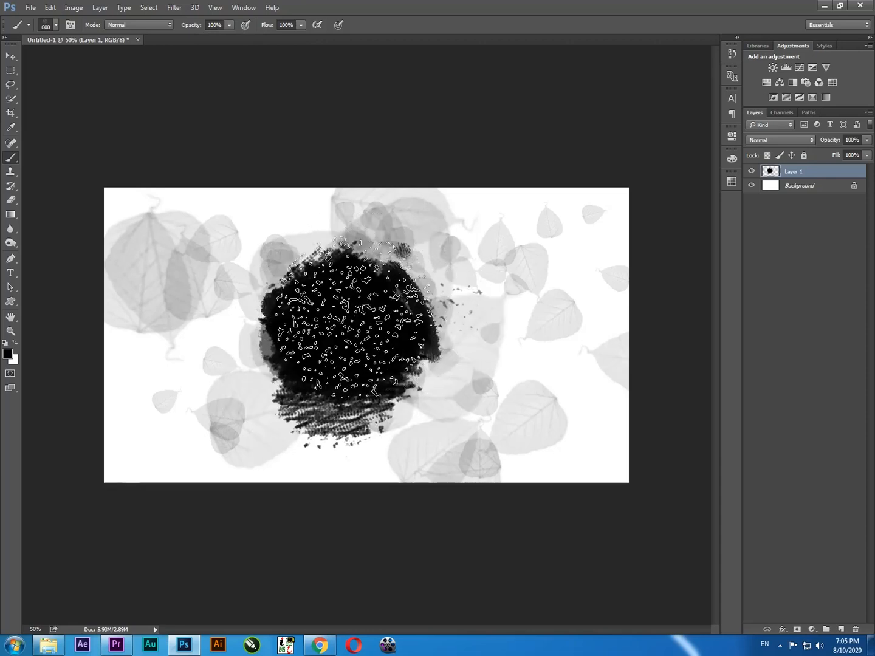
- Stamp several 95 px leaves around the black blot and hide the Background layer
click(54, 25)
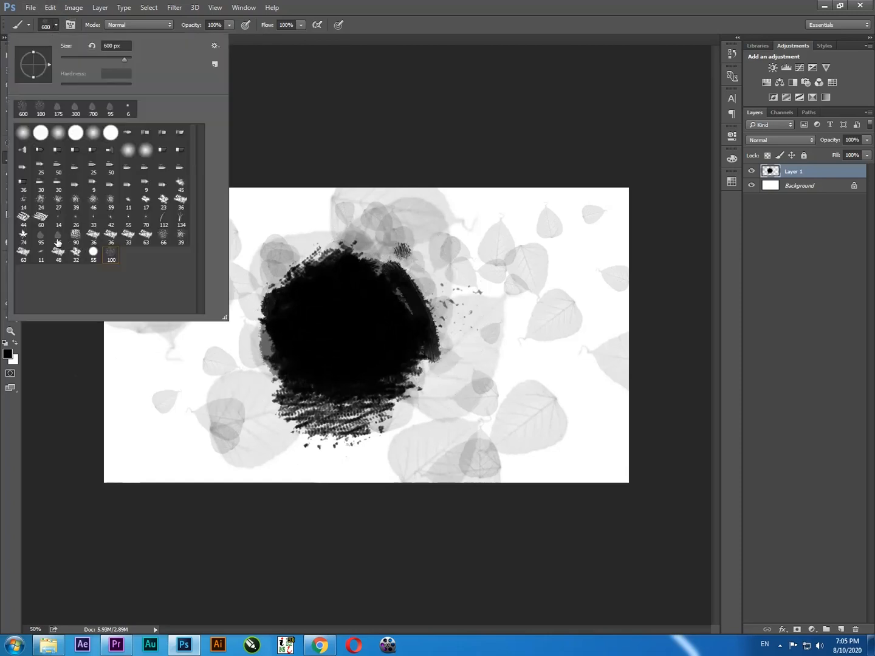
click(532, 325)
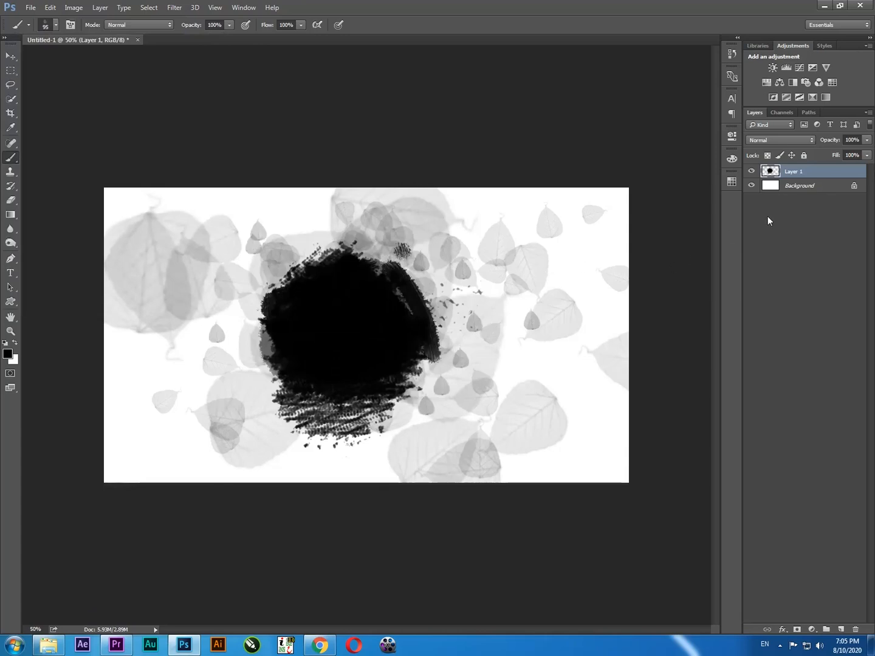
click(751, 185)
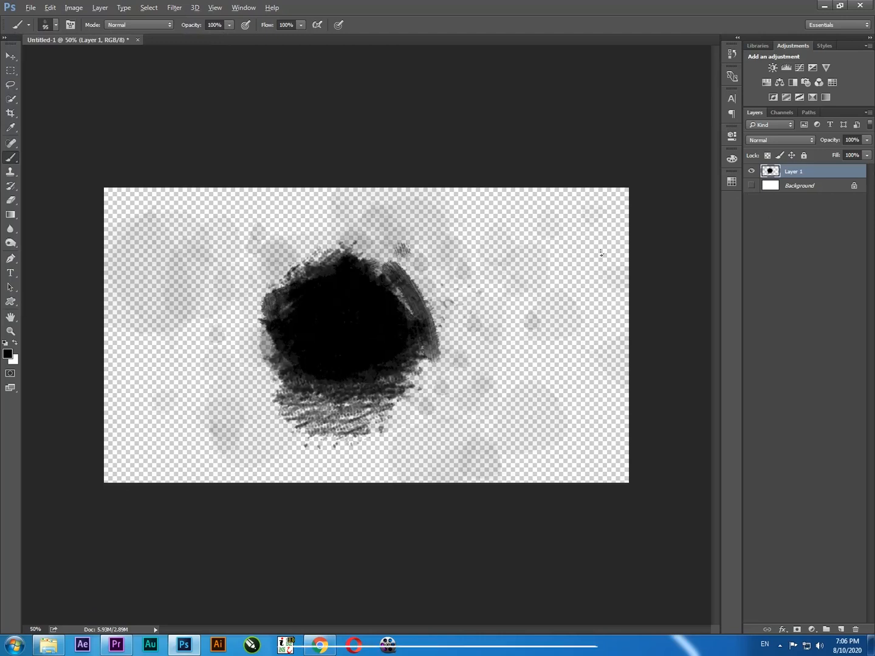
- Export the artwork through Save for Web as a transparent 1920 × 1080 PNG-24 named Untitled-1 on the desktop
key(ctrl+alt+shift+s)
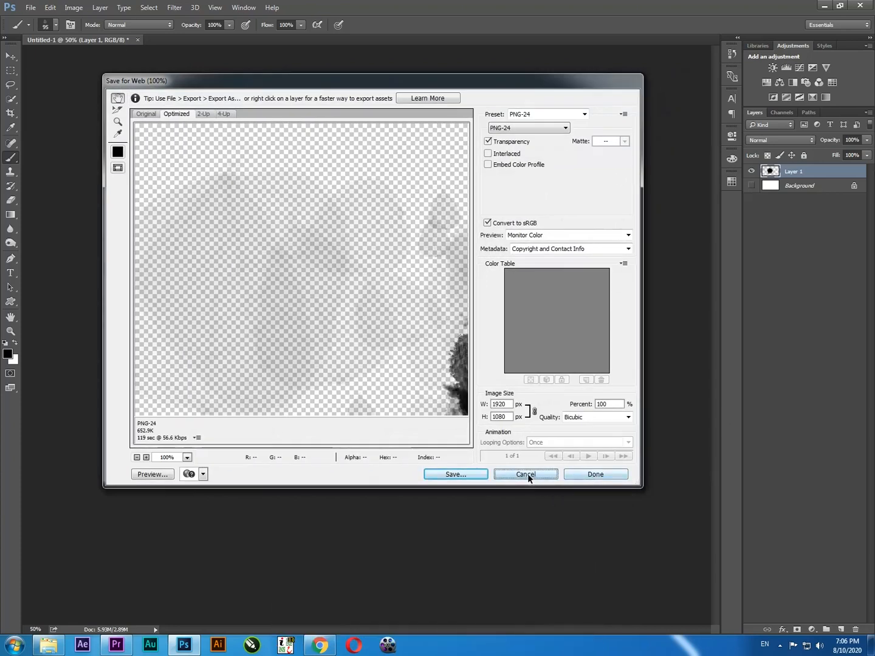
click(527, 474)
click(34, 8)
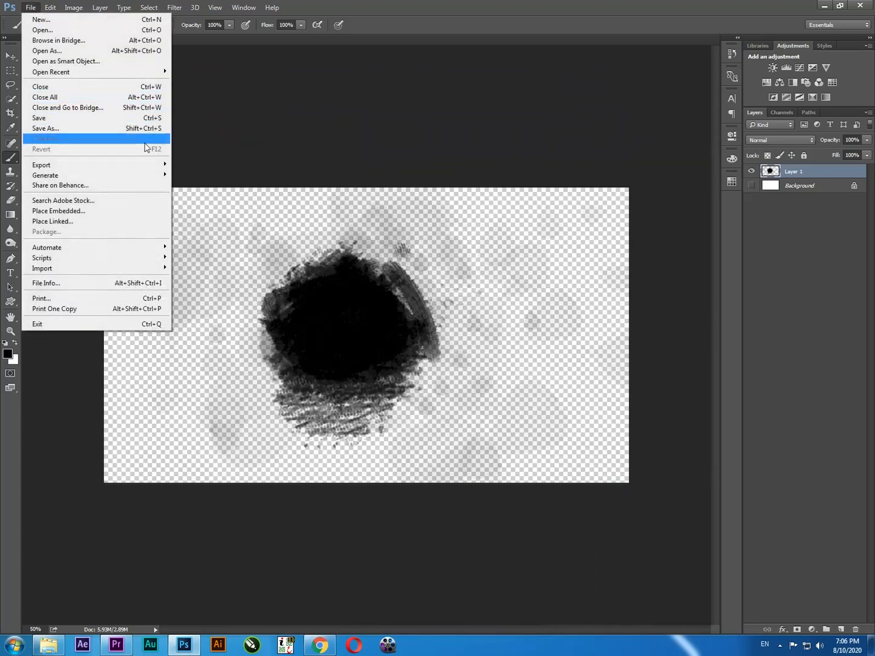
mouse_move(149, 164)
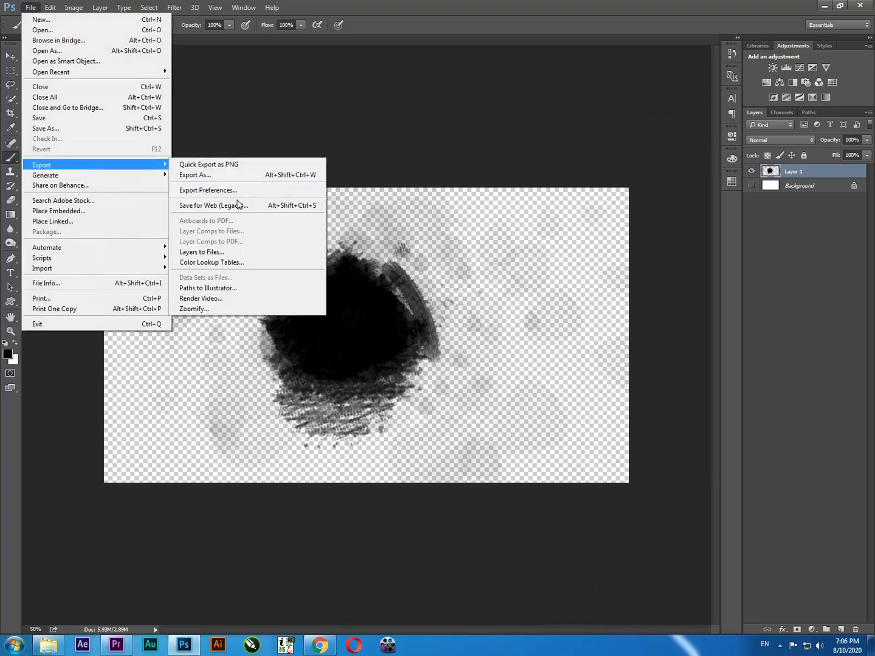
click(240, 203)
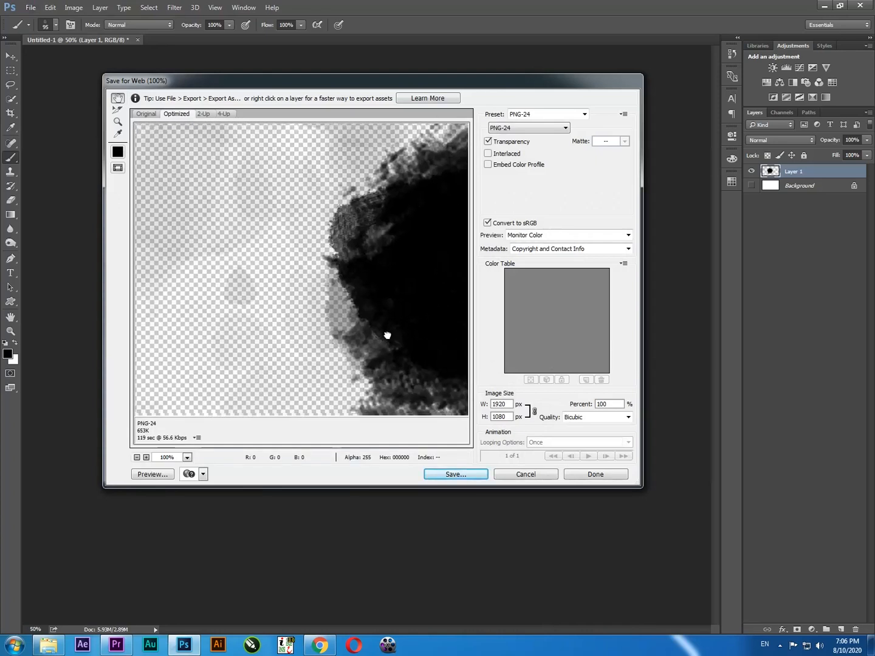
click(464, 474)
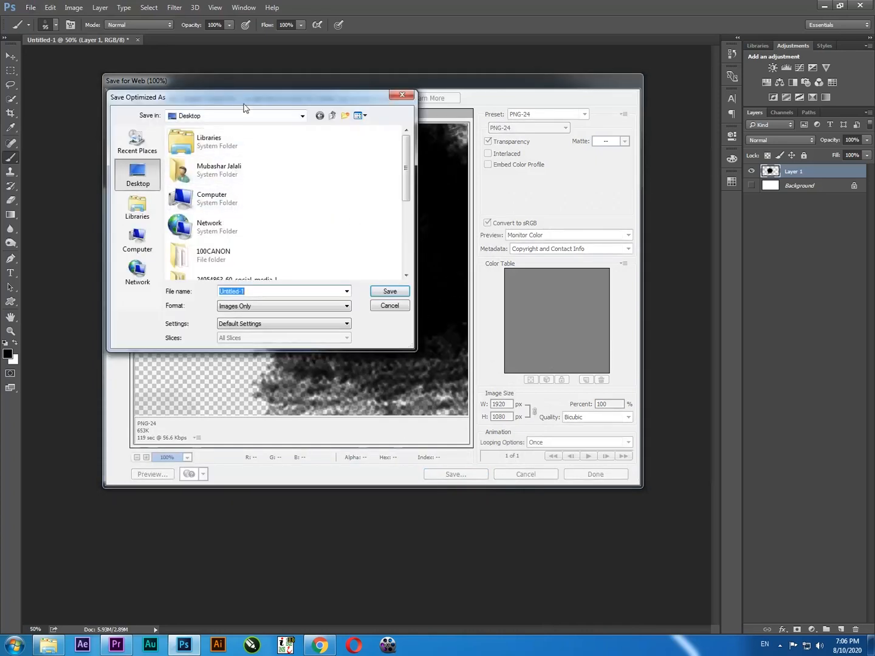
drag(258, 99, 329, 85)
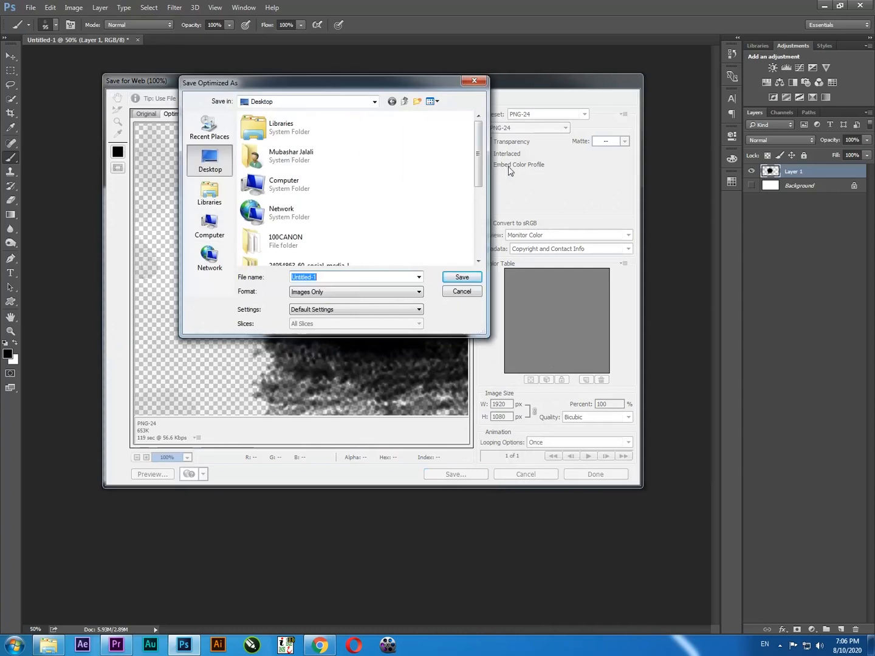
scroll(478, 158, down, 1)
scroll(478, 176, up, 1)
click(460, 277)
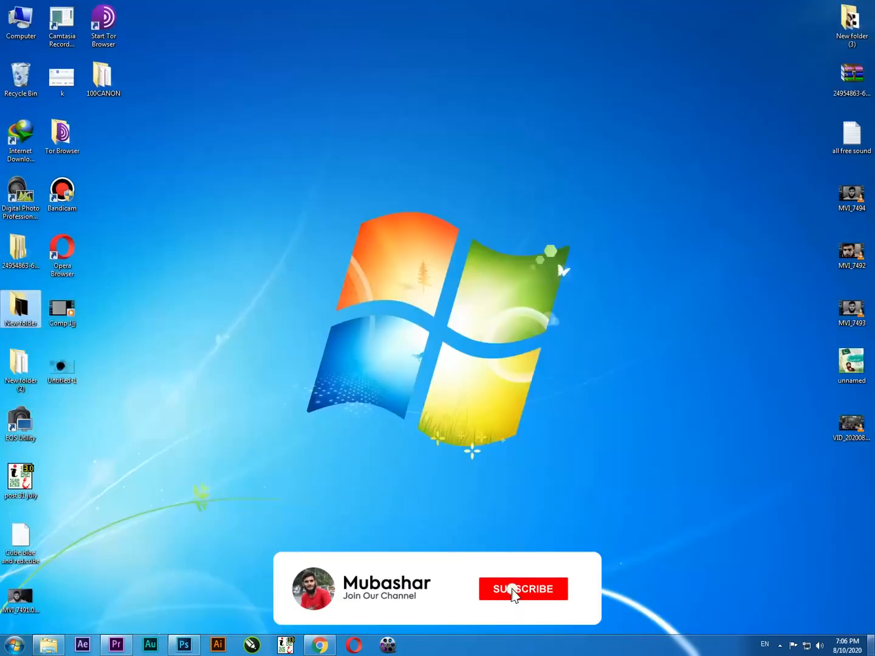
- View the exported Untitled-1 image from the desktop, close it, and import the file into the Premiere Pro project
double_click(61, 366)
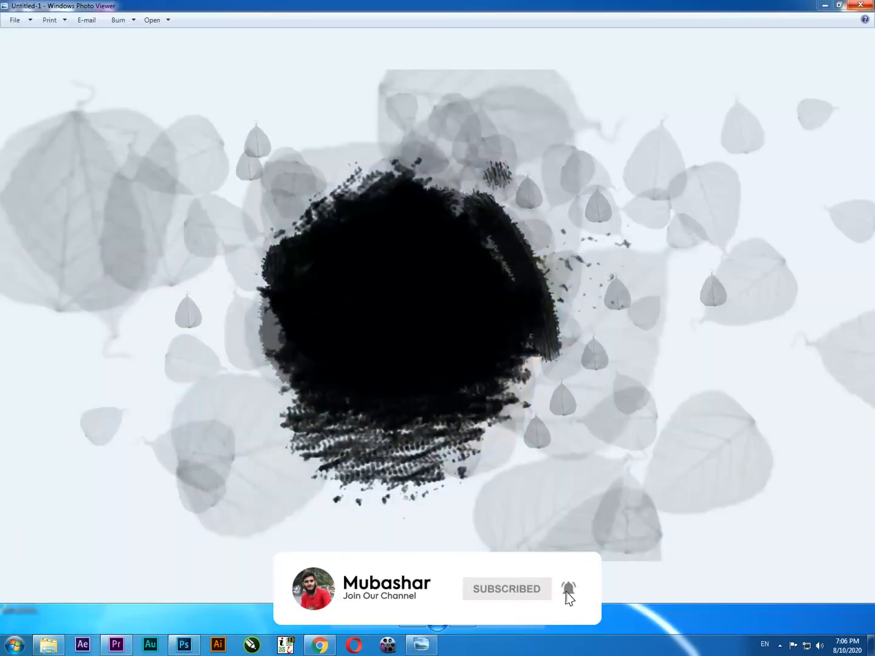
click(861, 5)
drag(61, 366, 112, 227)
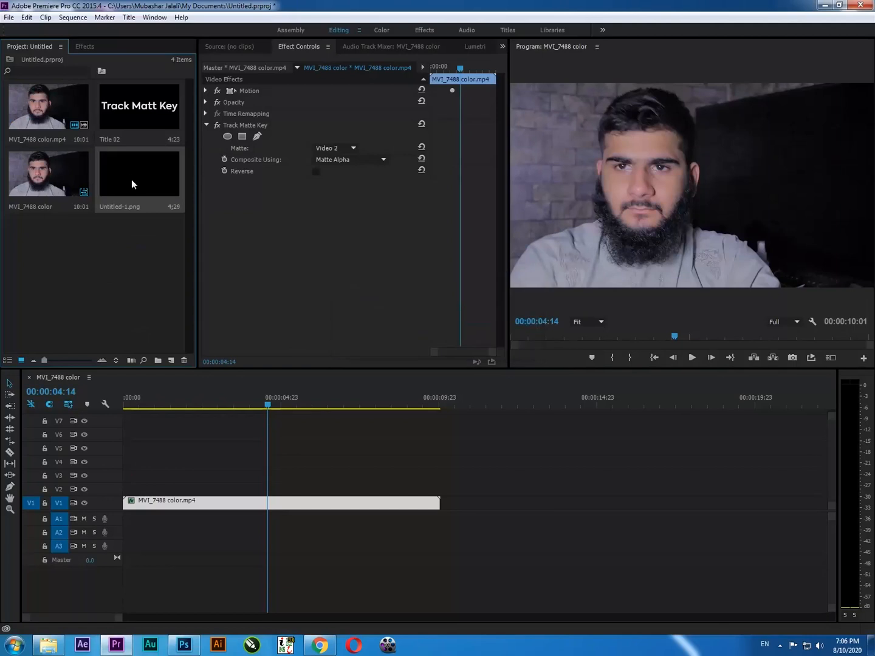
- Preview Untitled-1.png in the Source monitor, then open Title 02 in the title editor and close it
double_click(131, 179)
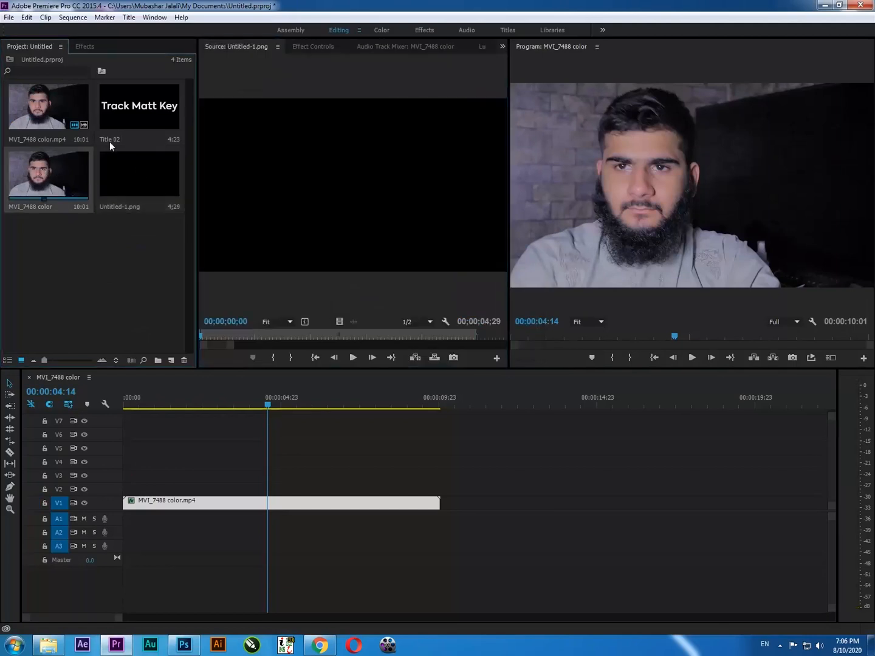
double_click(121, 126)
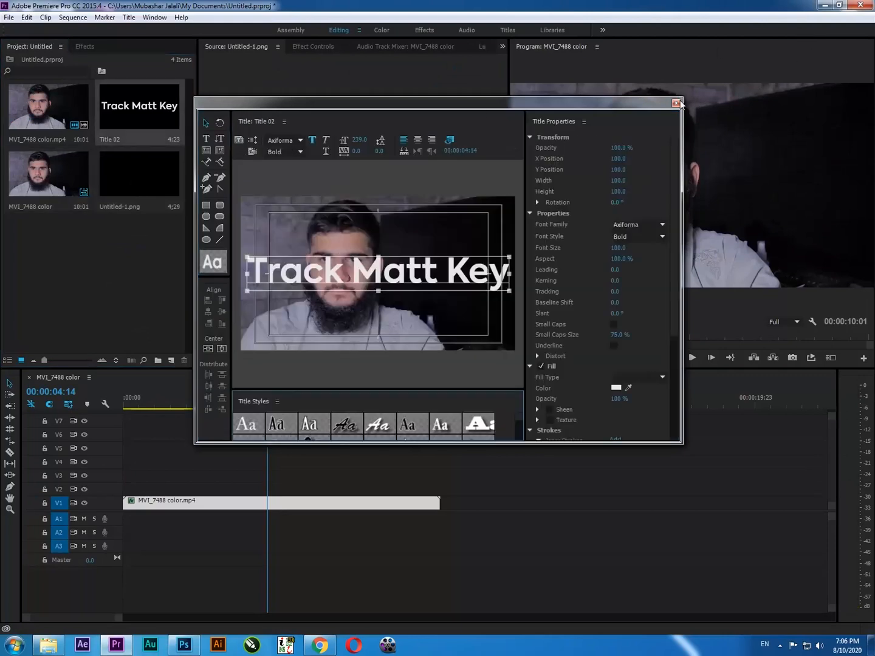
click(675, 102)
- Move the playhead to 00:00:04:06 and shift the MVI_7488 color.mp4 clip from V1 up to V2
drag(272, 407, 257, 406)
drag(157, 502, 157, 488)
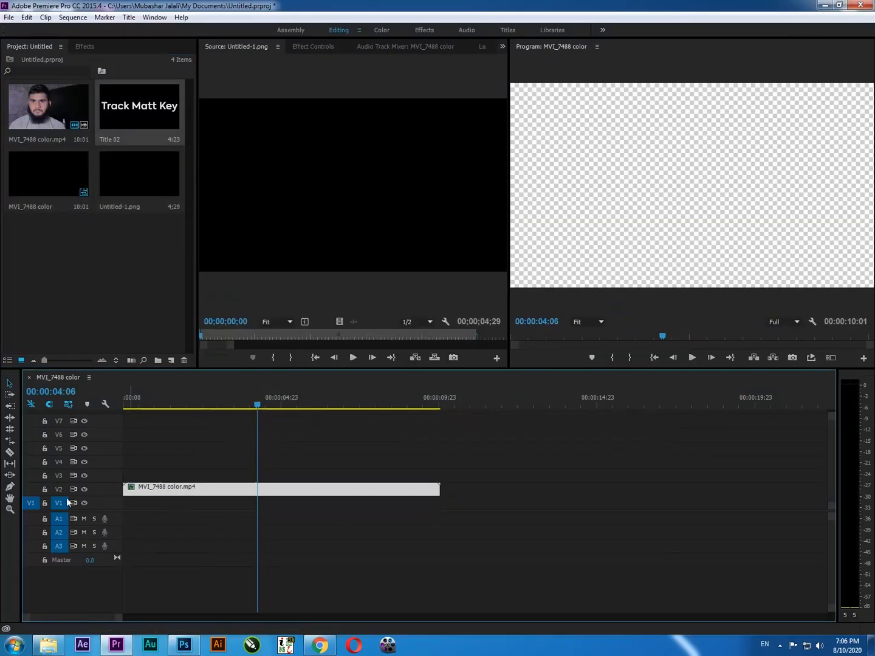
- Create a white (FFFFFF) colour matte at 1920 × 1080, 23.976 fps with square pixels
right_click(90, 269)
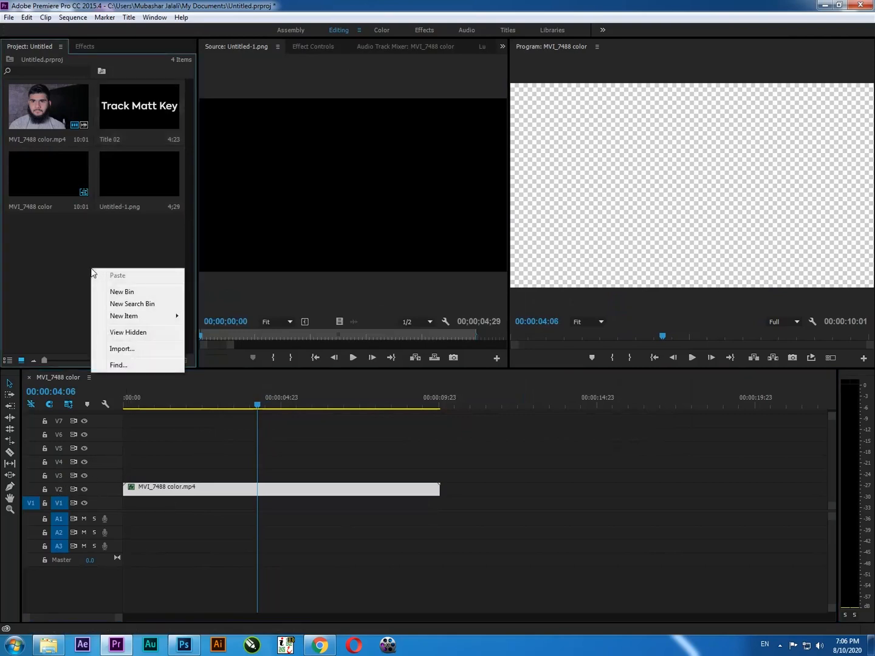
mouse_move(172, 316)
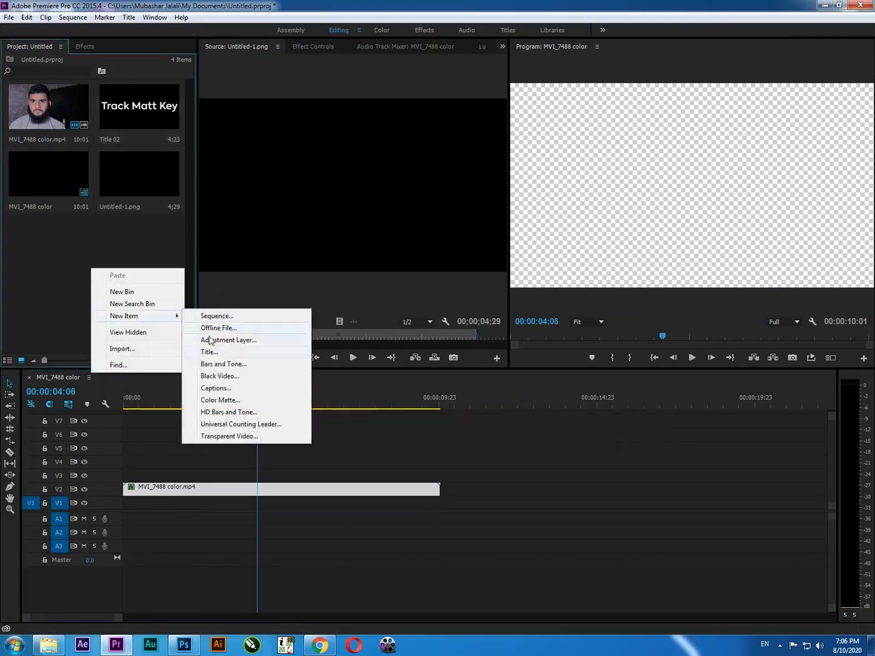
click(231, 399)
drag(419, 268, 297, 221)
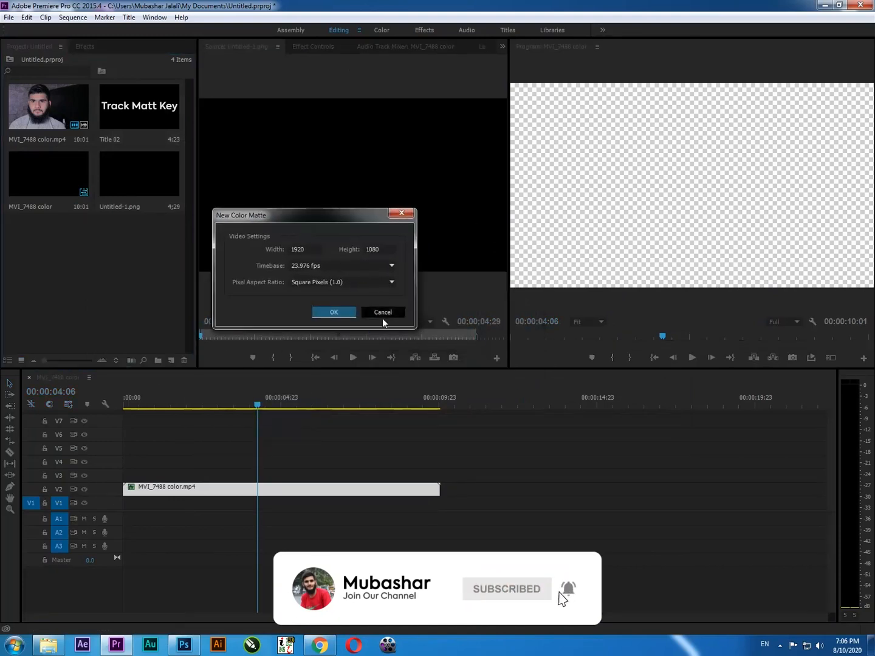
click(345, 315)
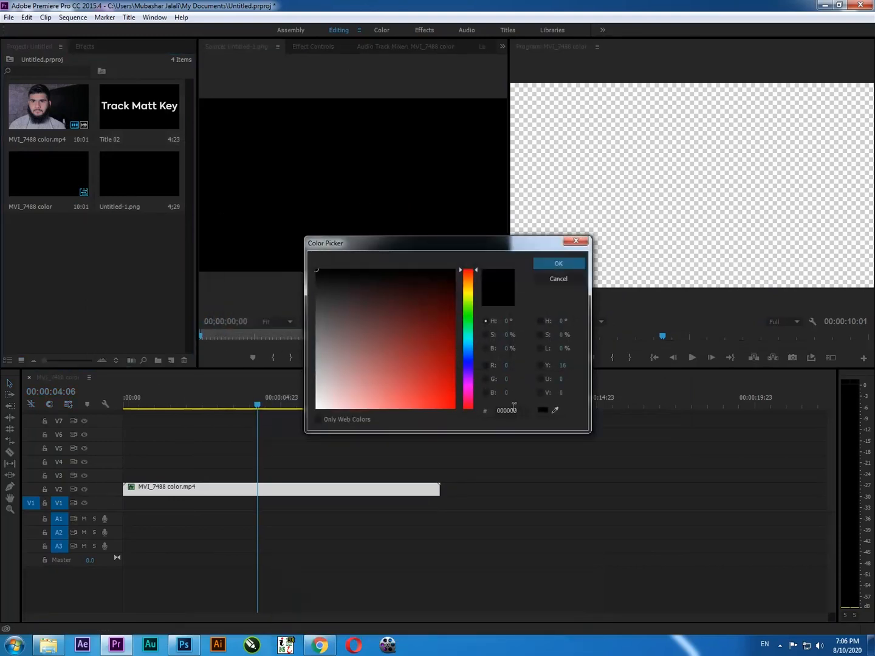
drag(335, 369, 292, 432)
click(556, 265)
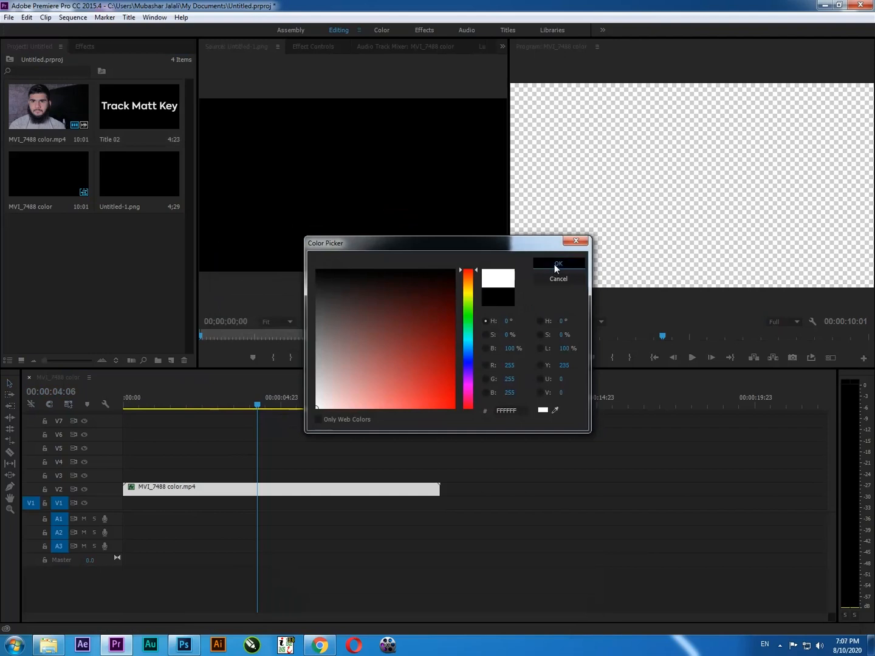
key(Return)
- Place Color Matte on V1 beneath the video clip, match its length to the clip, and move the playhead to 00:00:01:08
drag(172, 380, 439, 503)
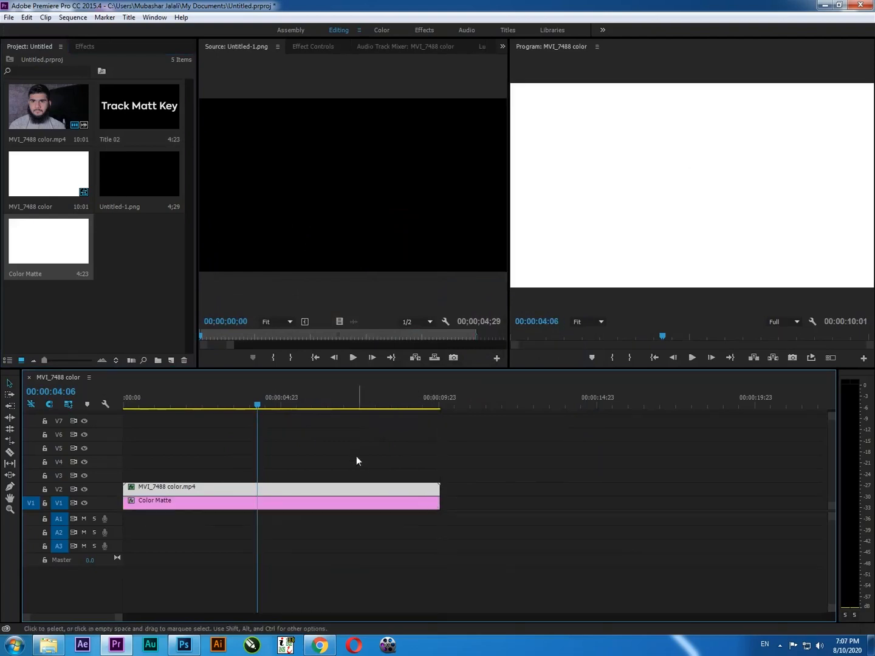
drag(236, 406, 167, 418)
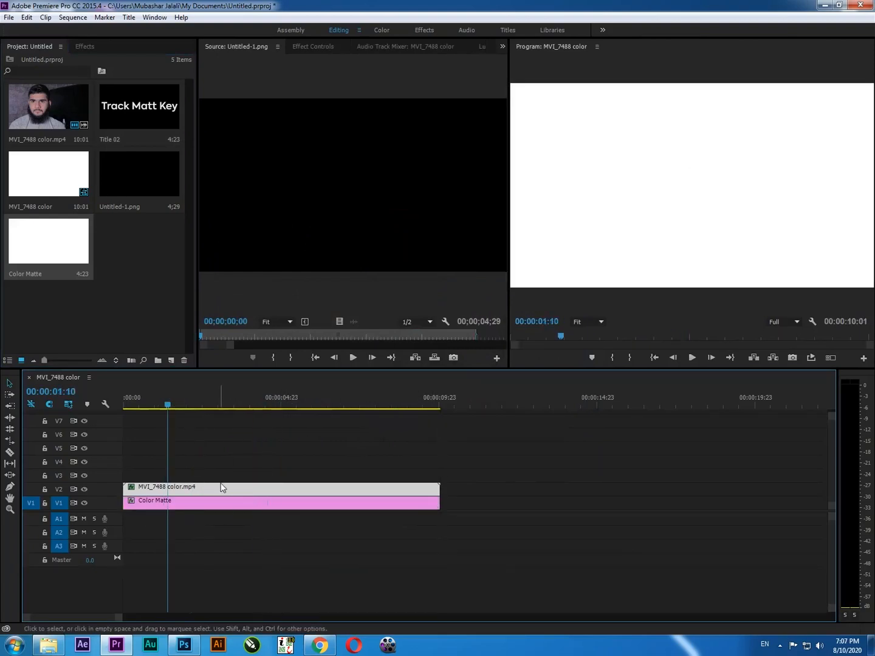
drag(164, 402, 166, 410)
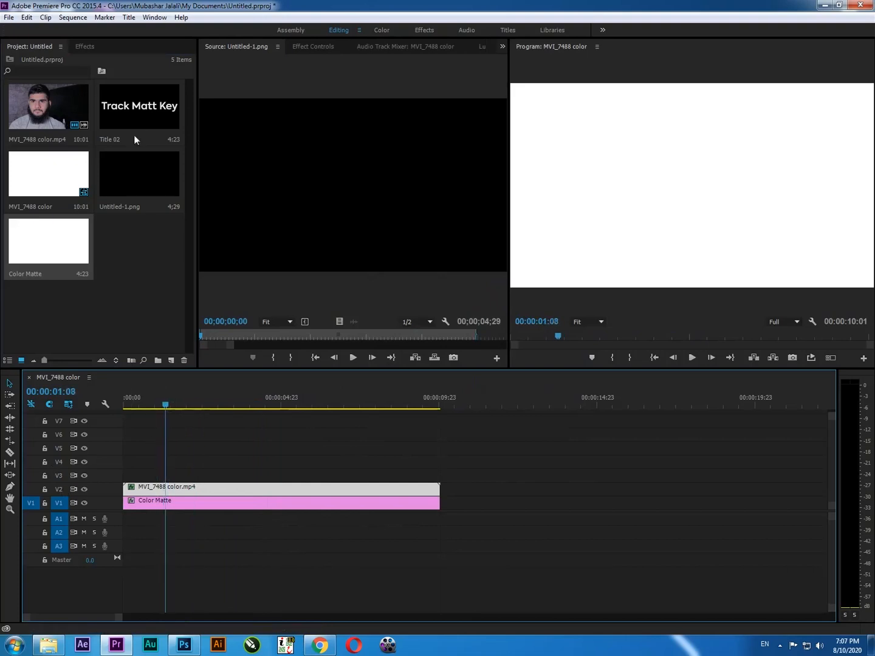
- Compare the None and Video 2 mattes in the V2 clip's Track Matte Key, with the playhead at 00:00:03:13, finishing on None
click(140, 261)
click(193, 495)
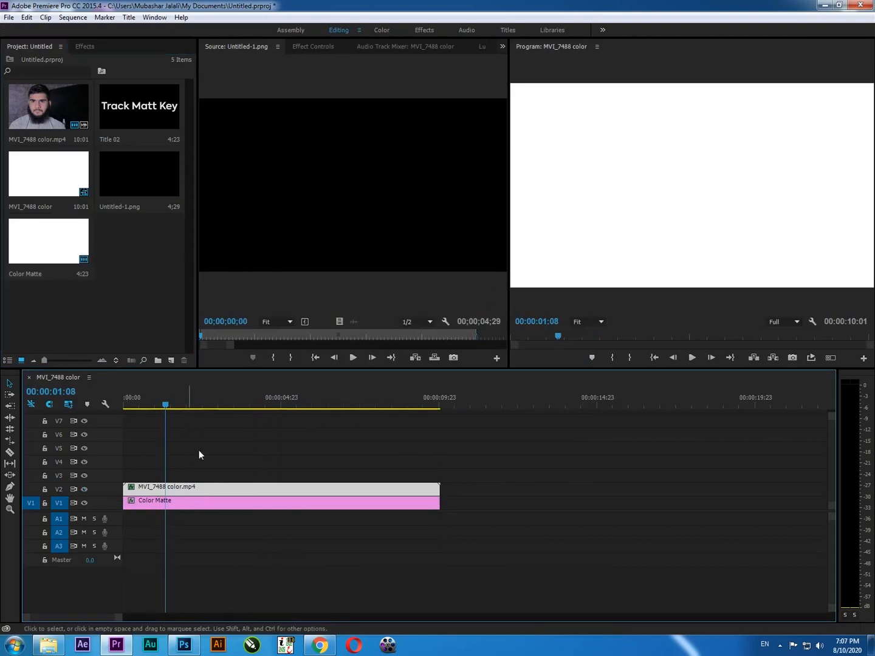
click(308, 46)
click(348, 147)
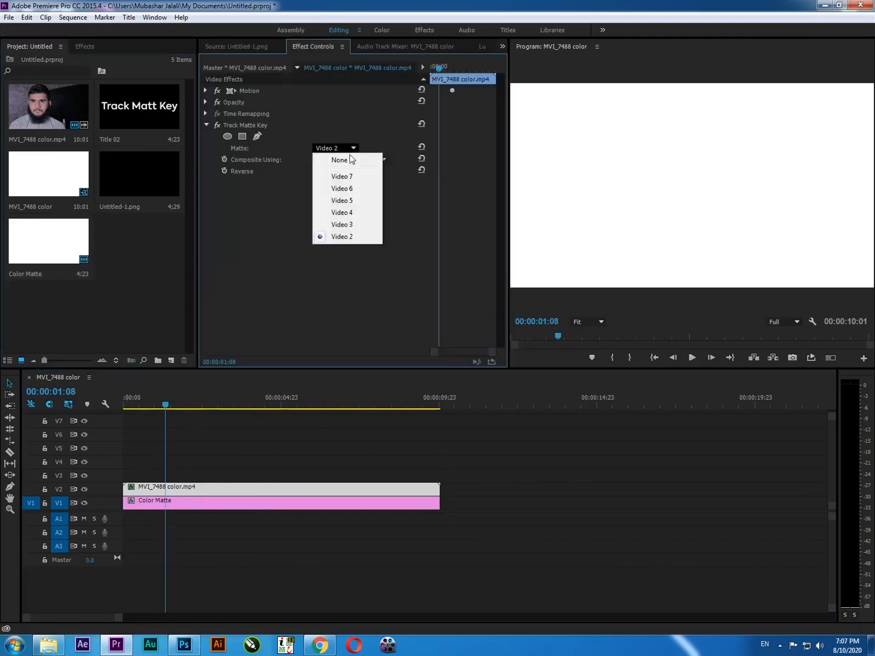
click(343, 156)
drag(171, 402, 235, 407)
click(421, 125)
click(344, 147)
click(349, 237)
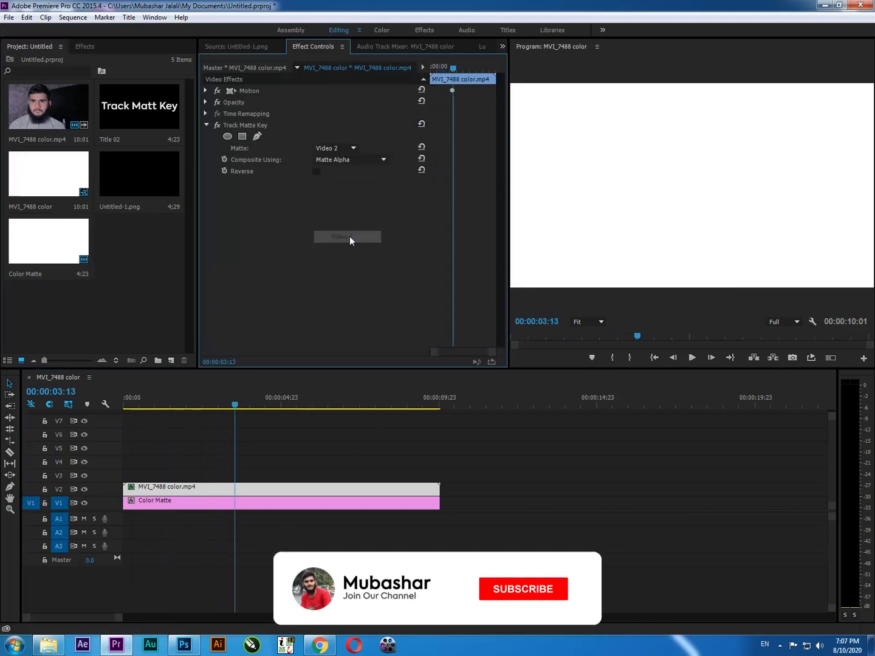
click(346, 150)
click(352, 153)
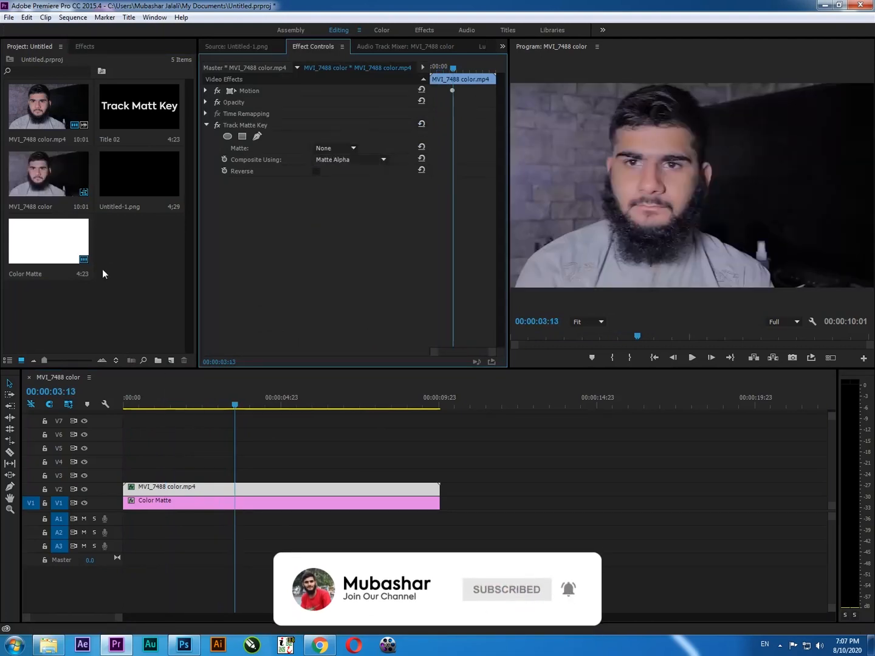
- Place Untitled-1.png at the start of V3 and extend it to the end of the video clip
click(129, 183)
drag(128, 169, 124, 477)
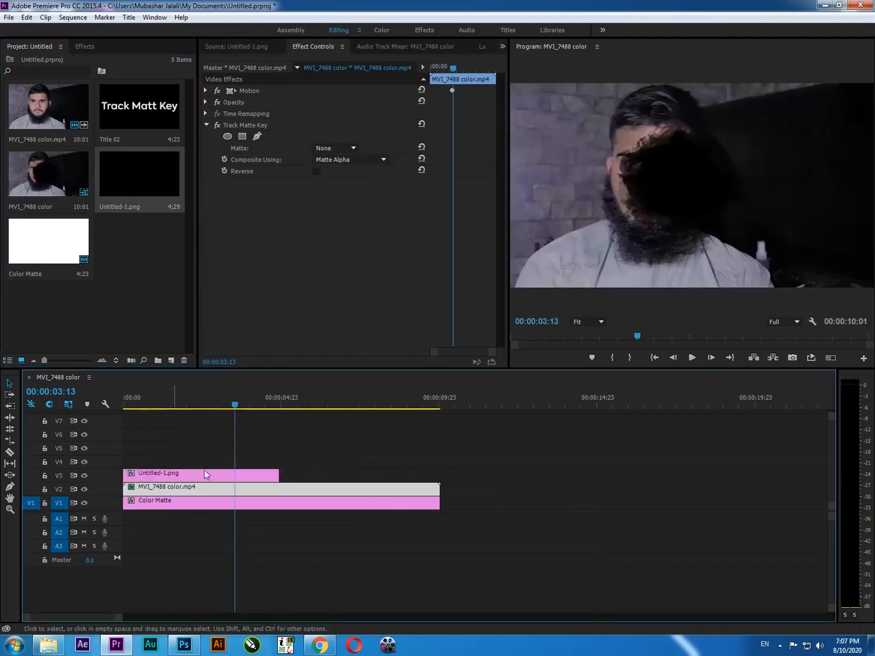
drag(279, 473, 440, 461)
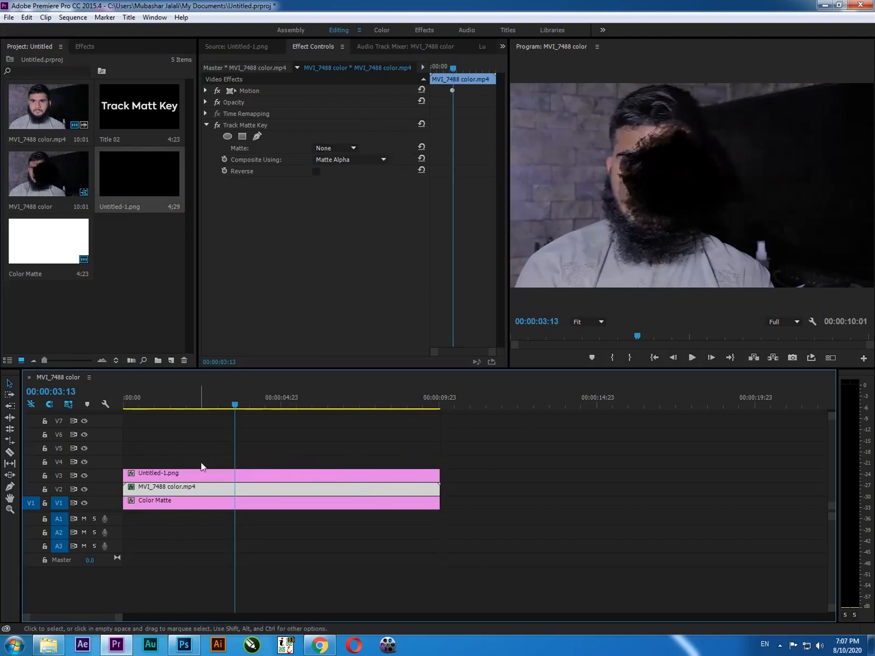
- Set the clip's Track Matte Key matte to Video 3 and preview the masked video, stopping at 00:00:01:16
click(323, 149)
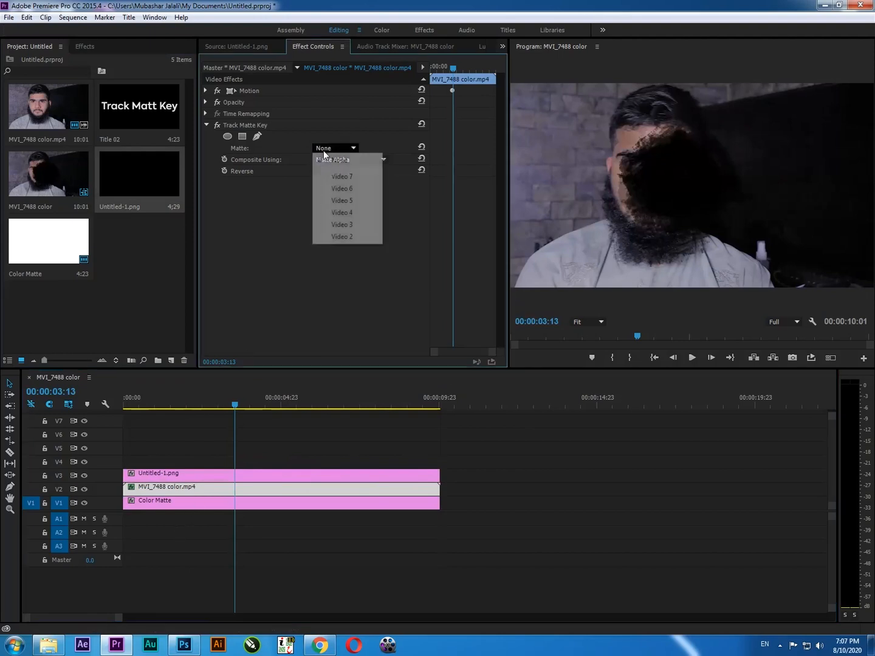
click(349, 226)
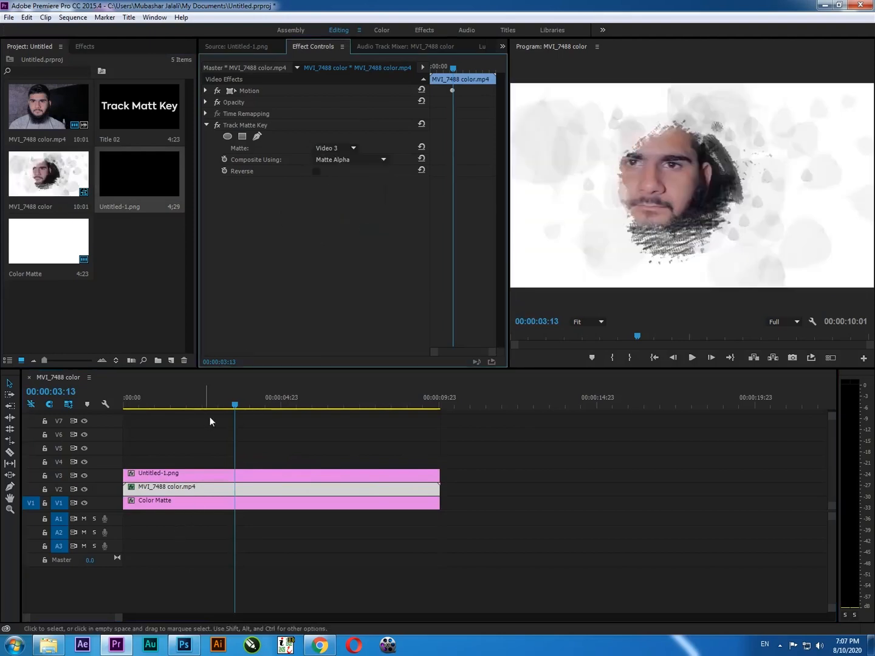
click(154, 432)
drag(156, 433, 99, 481)
key(space)
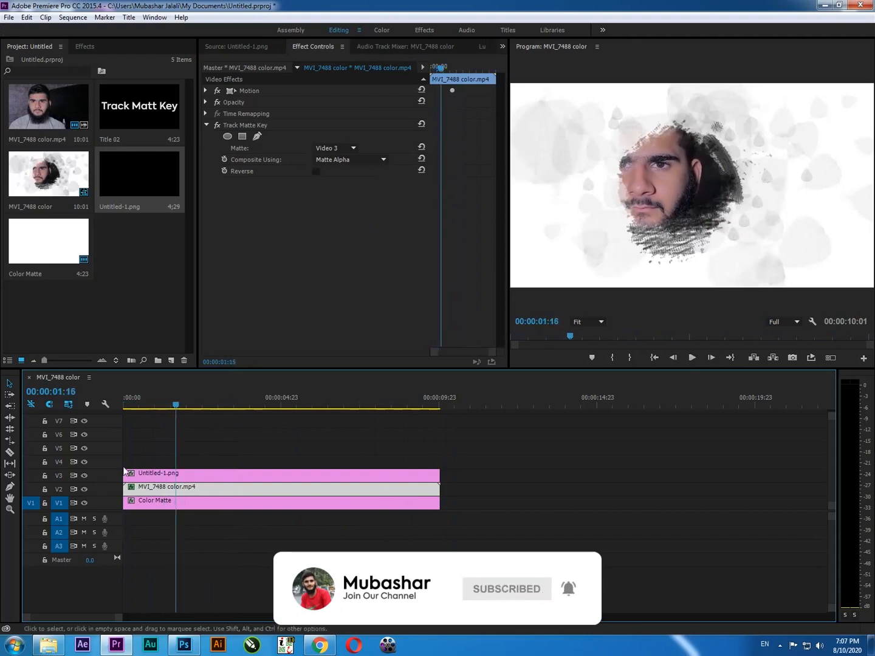
- Create a new title named Title 03 and enter the presenter's first name near the lower-left of the frame
right_click(115, 237)
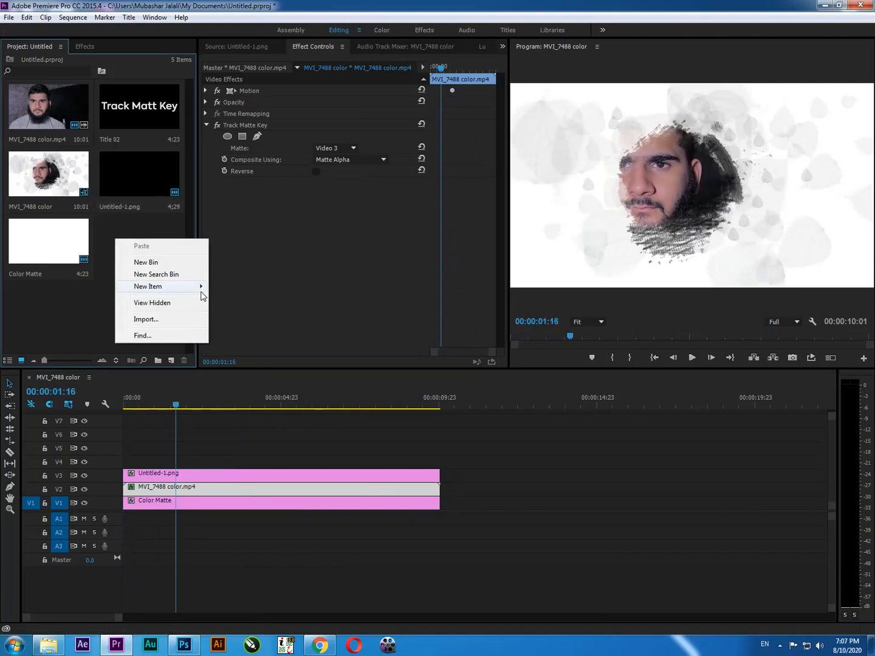
mouse_move(200, 288)
click(276, 327)
key(Return)
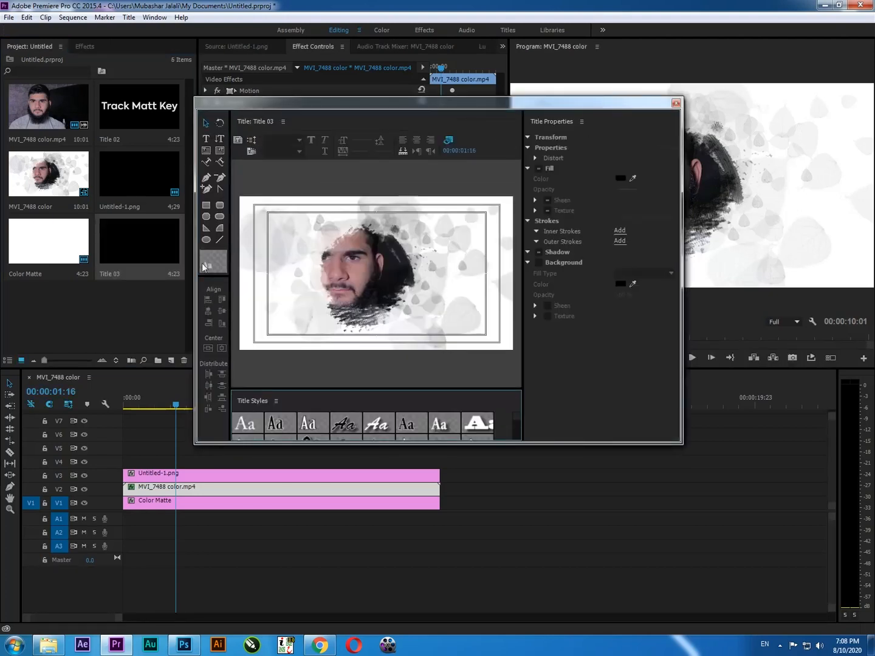
click(204, 140)
click(268, 302)
text(Mubashar)
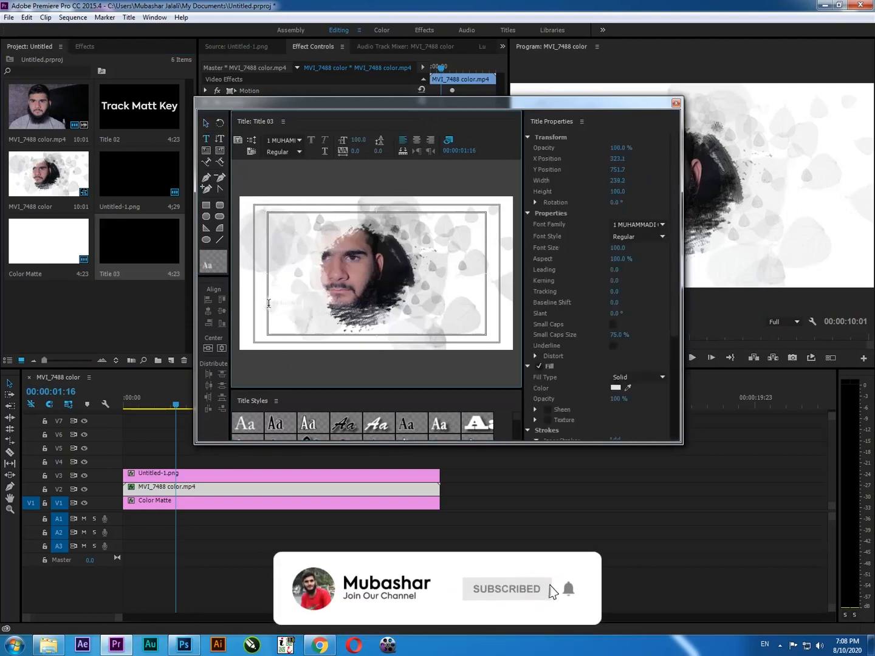
- Change the name text's solid fill colour to black
click(615, 388)
drag(484, 418, 250, 200)
click(558, 279)
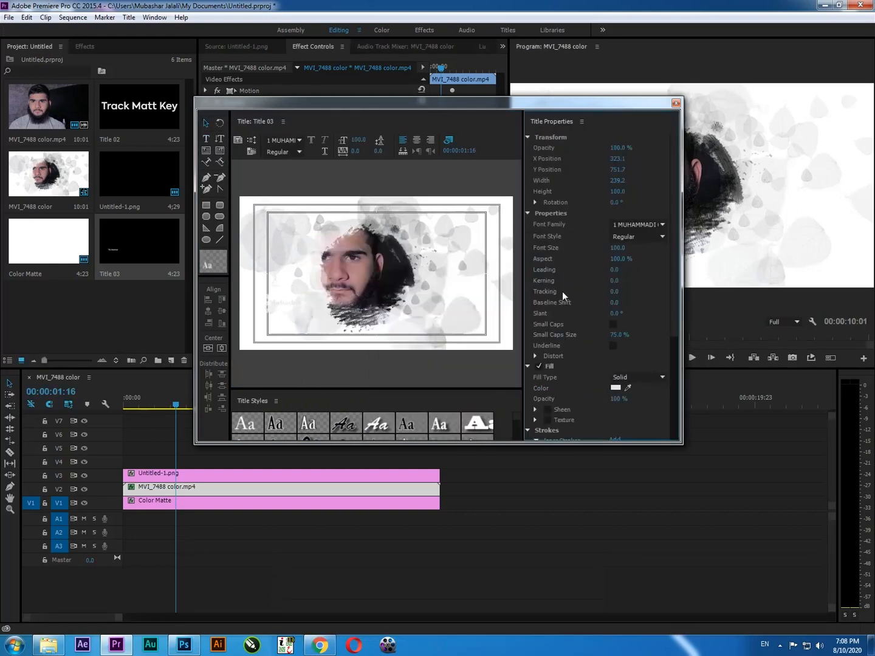
click(618, 387)
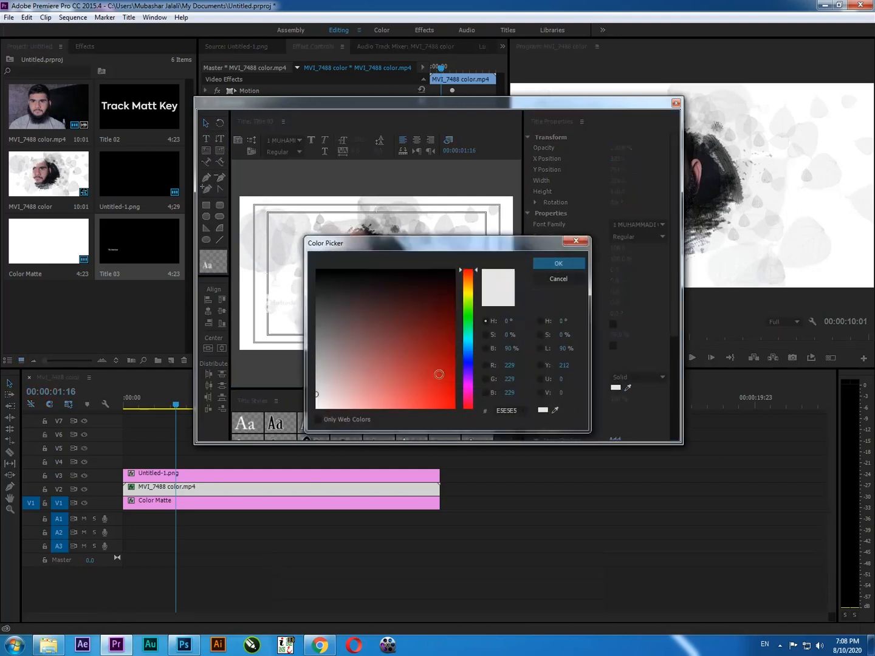
key(Return)
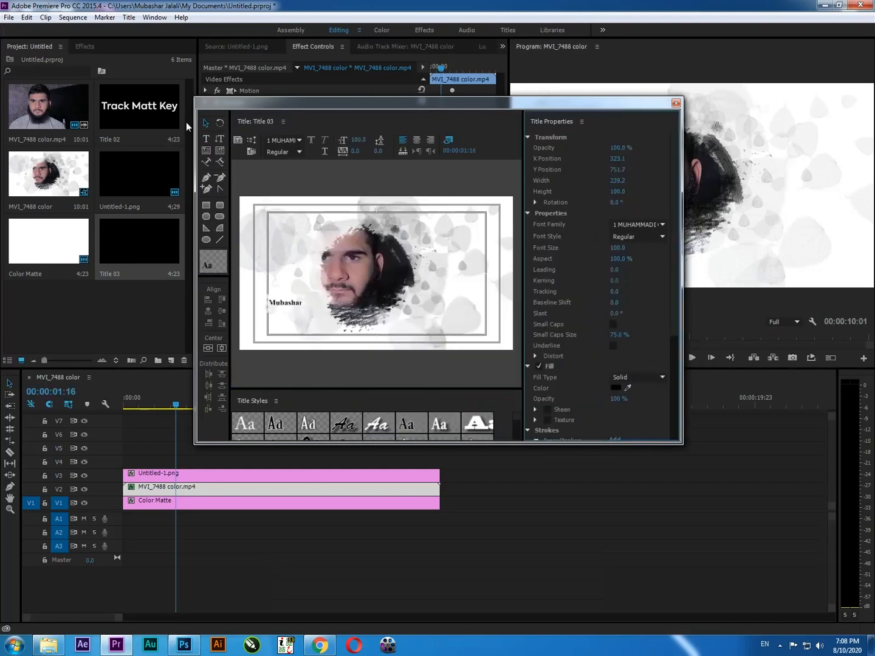
- Set the name text's font size to 282, reposition it in the frame's lower-left corner, and close the title editor
click(204, 128)
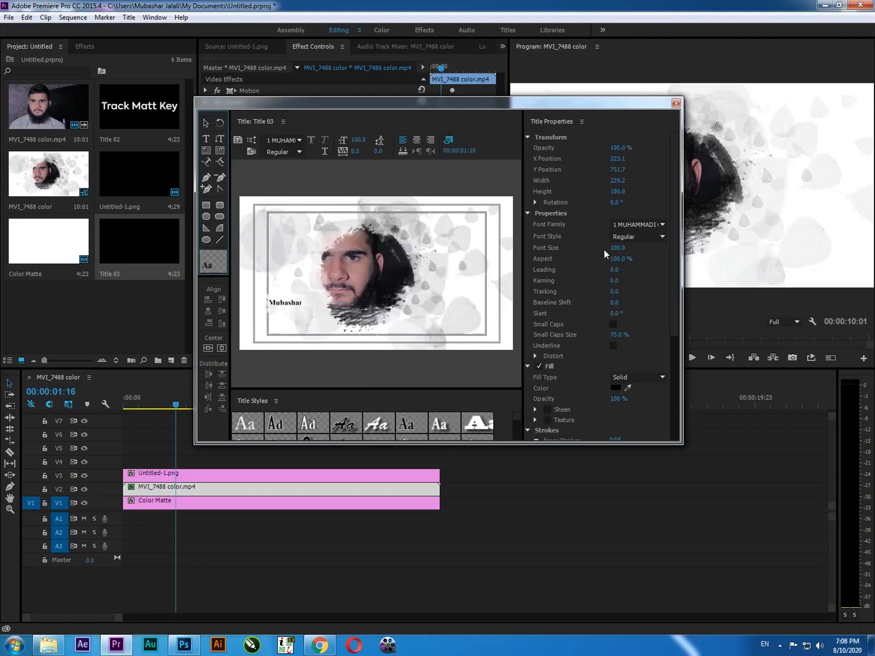
drag(617, 247, 728, 248)
drag(327, 315, 299, 327)
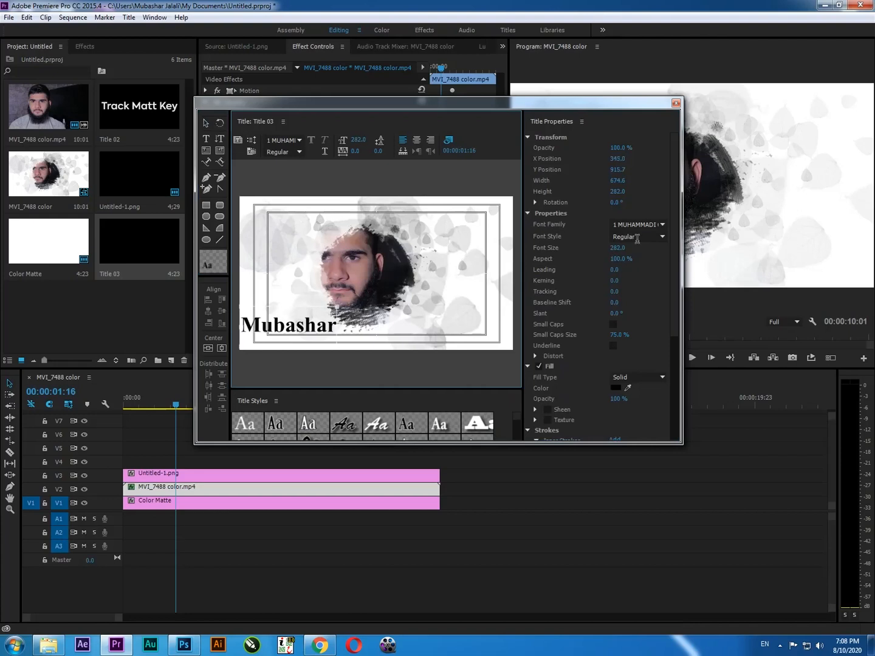
click(675, 104)
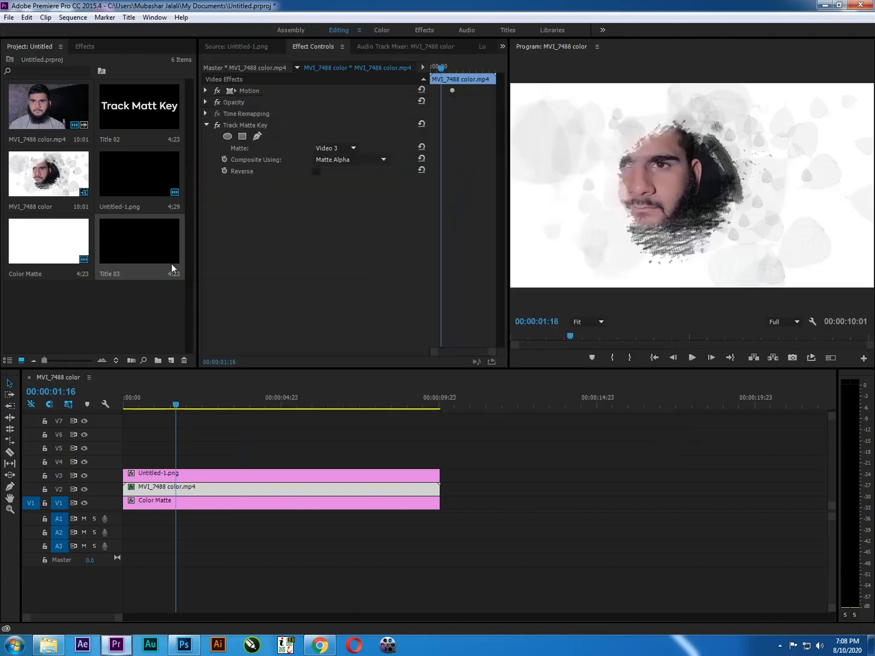
- Place Title 03 at the start of V4 and extend it to the end of the other clips
drag(114, 246, 131, 460)
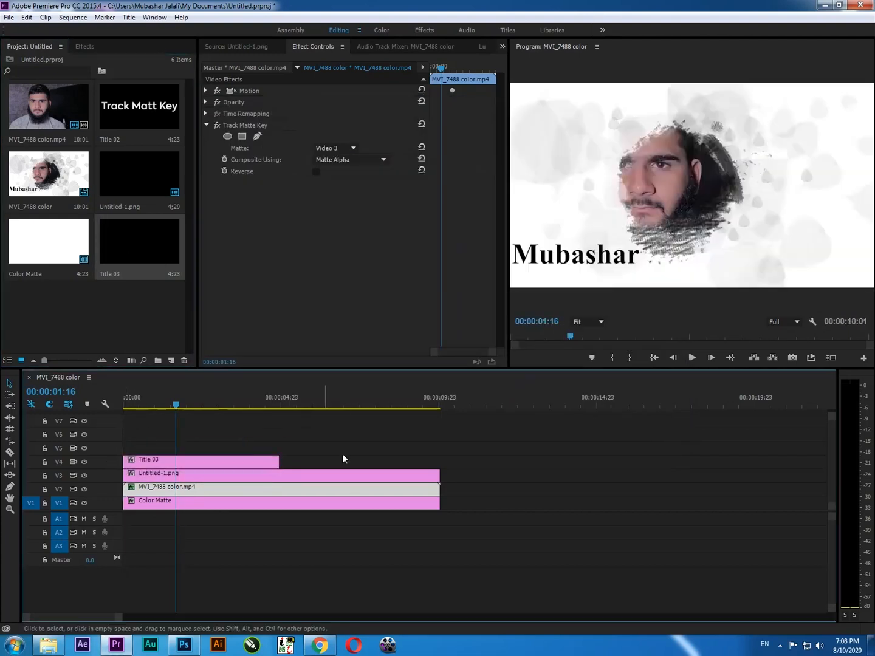
drag(278, 462, 439, 464)
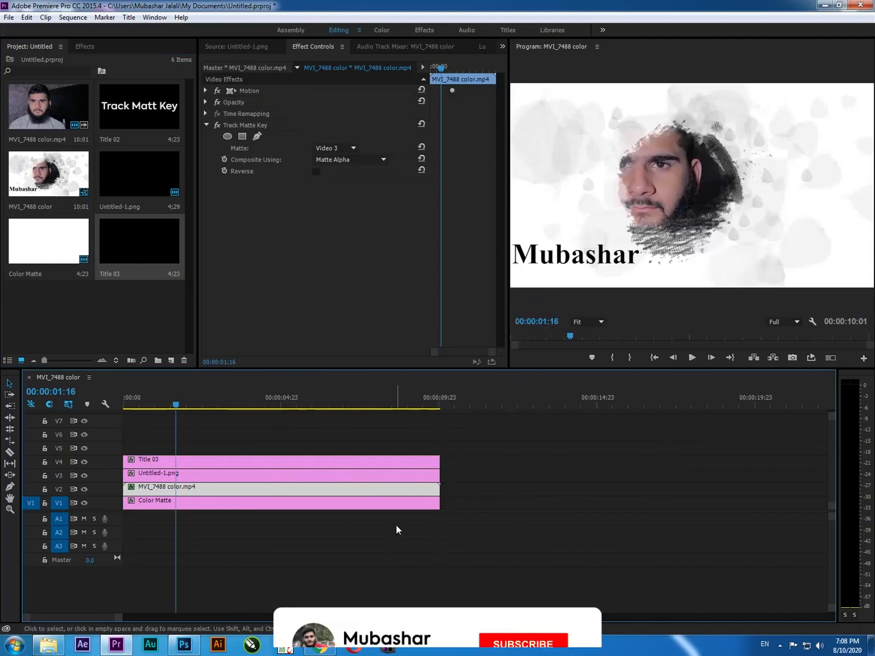
click(489, 462)
- Delete the Title 03, Untitled-1.png and Color Matte clips from the timeline, keeping only the video clip
drag(486, 456, 412, 473)
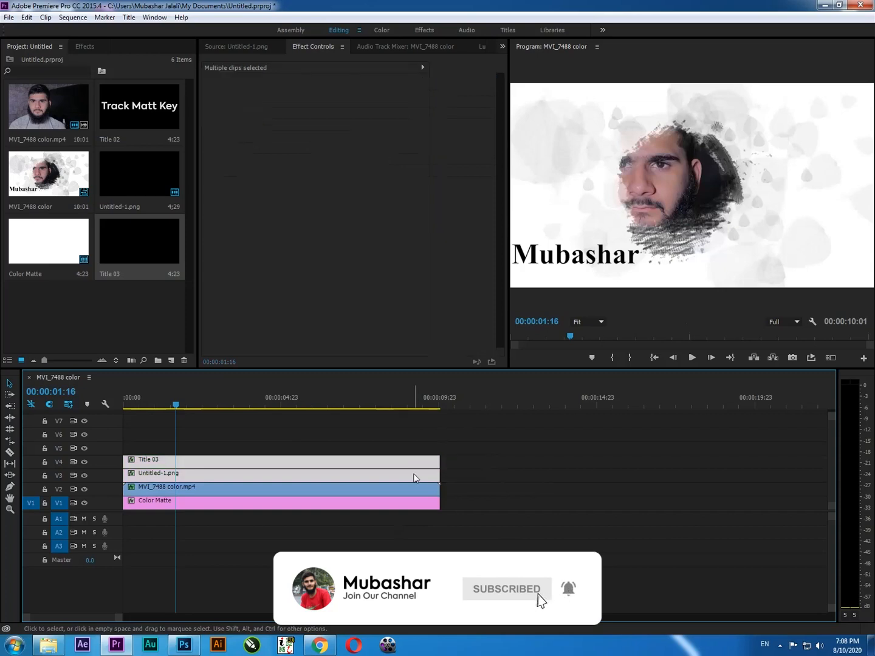
key(Delete)
click(429, 506)
key(Delete)
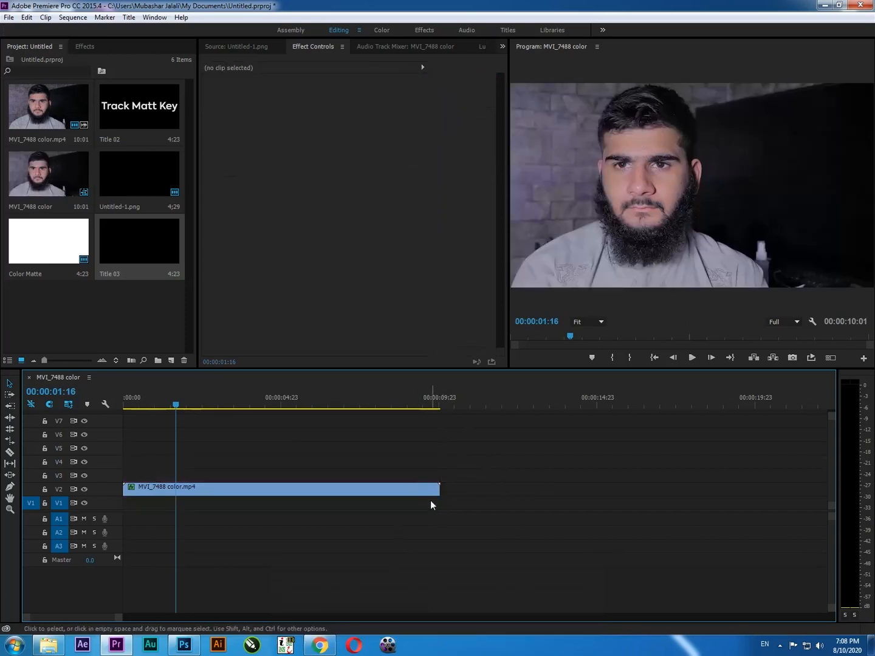
- Reset the Track Matte Key and Motion settings on the MVI_7488 color.mp4 clip
click(401, 491)
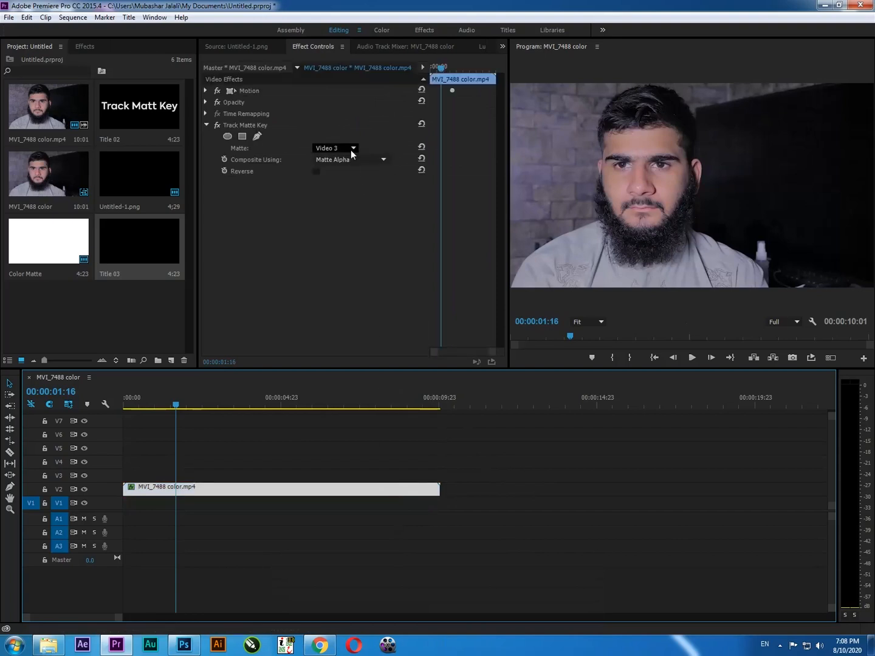
click(351, 149)
click(423, 126)
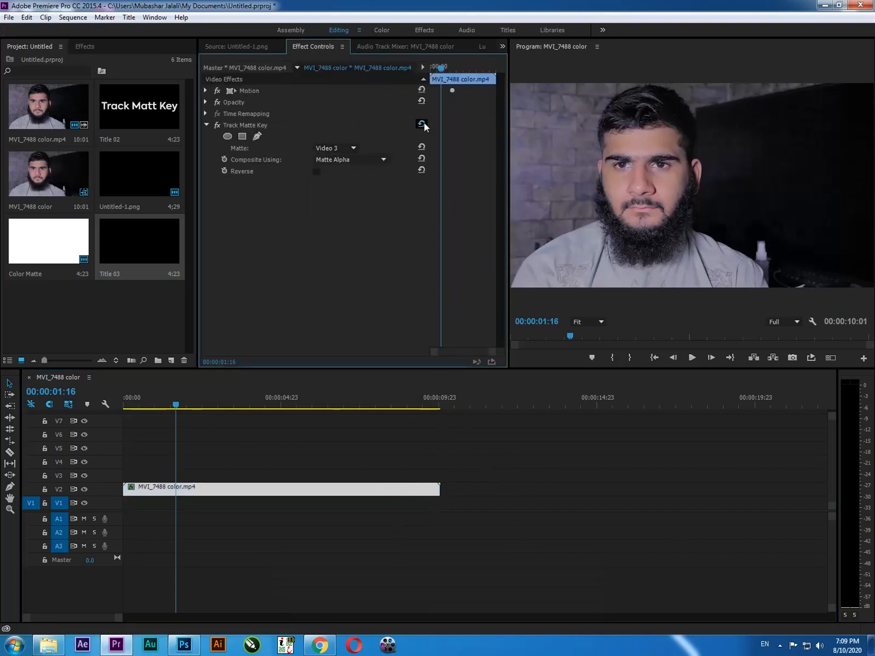
click(413, 91)
click(420, 91)
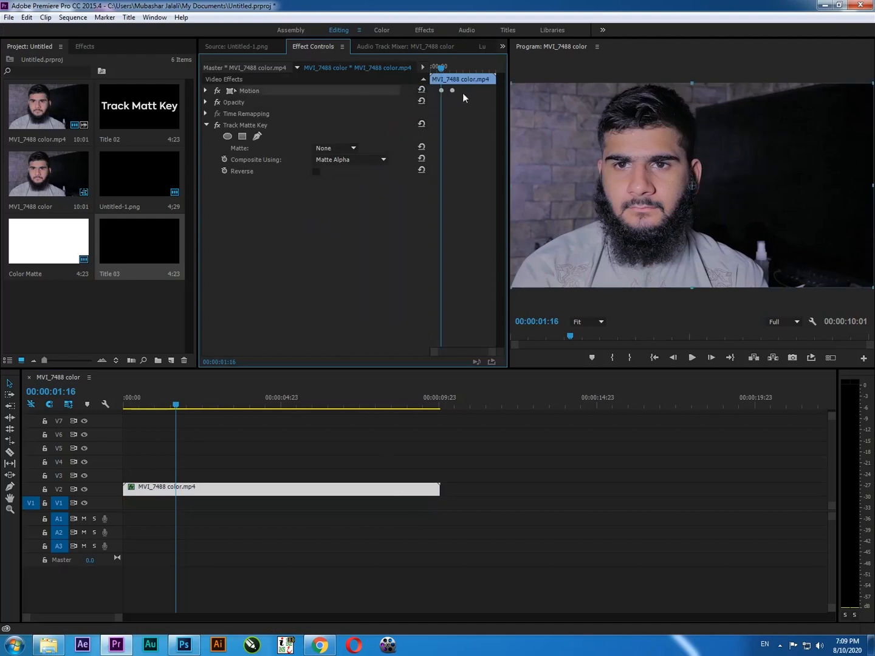
click(440, 90)
click(292, 96)
click(441, 89)
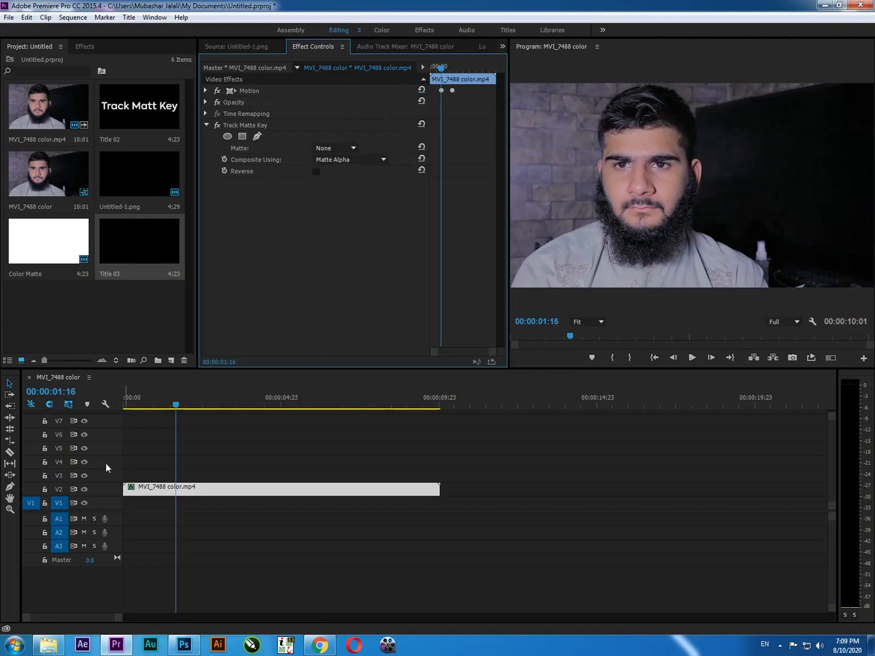
- Shorten the MVI_7488 color.mp4 clip on V2 and position it to run from 00:00:04:19 to 00:00:09:13
drag(167, 410, 259, 484)
drag(180, 488, 381, 488)
drag(641, 489, 396, 492)
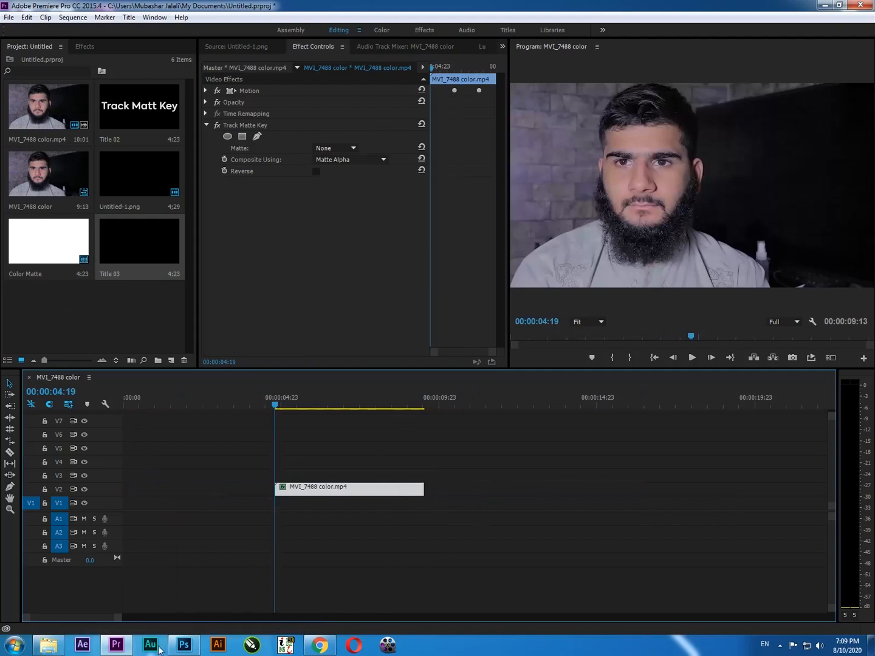
- Import the MVI_7488 video from New folder into the project
click(49, 645)
click(435, 206)
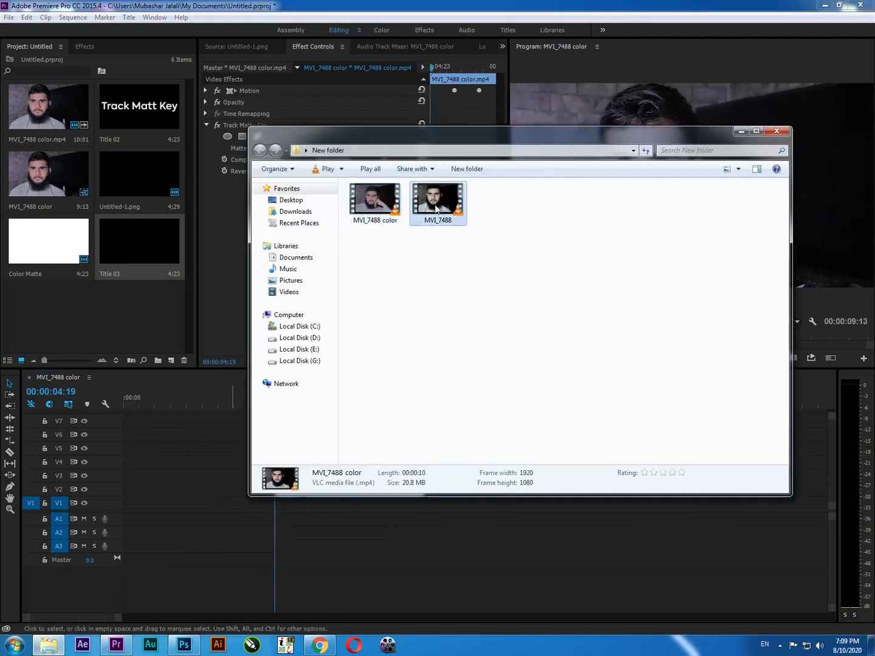
drag(435, 207, 69, 308)
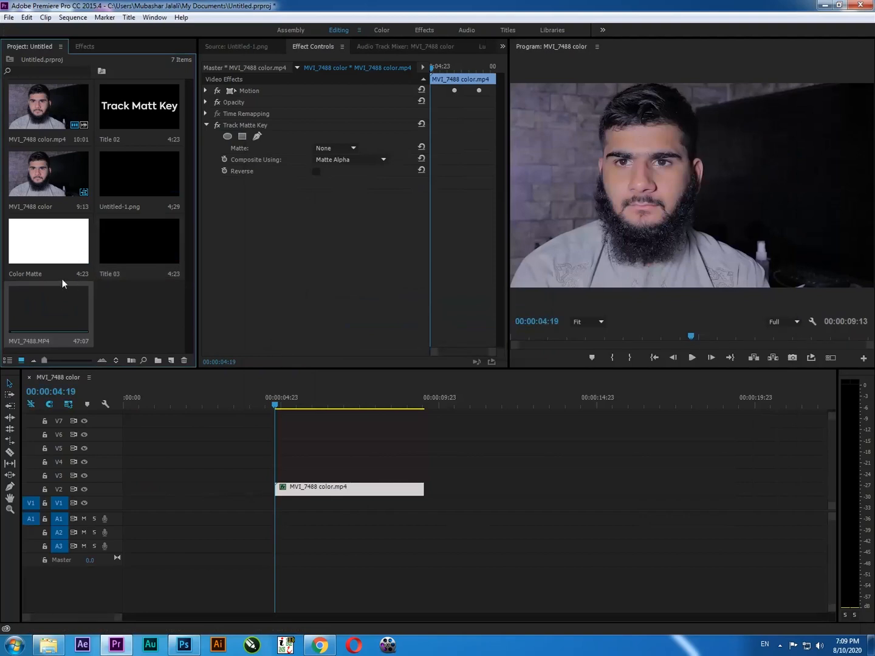
- Preview MVI_7488.MP4 in the source monitor and place only its video at the start of V1
double_click(32, 314)
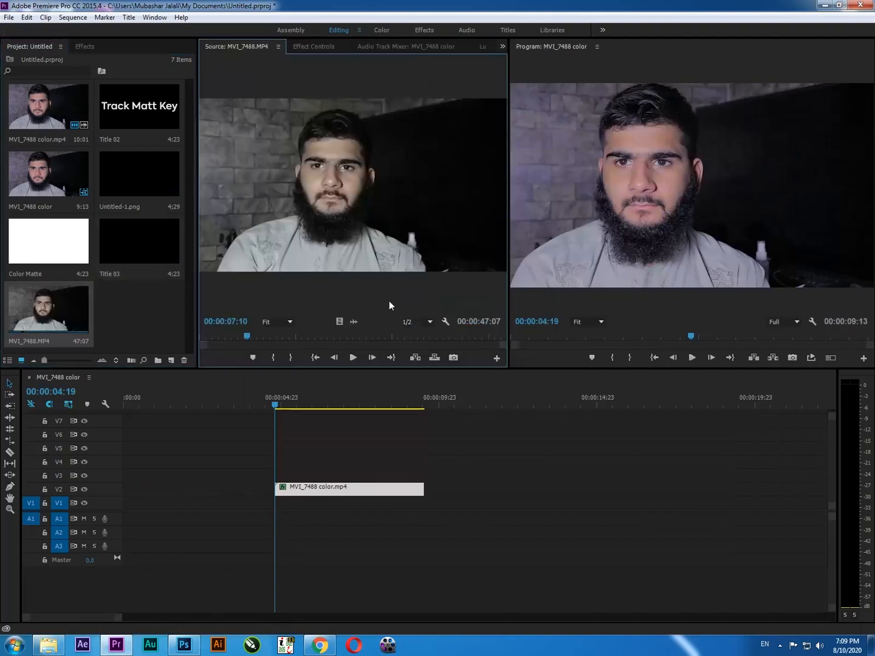
drag(272, 337, 400, 336)
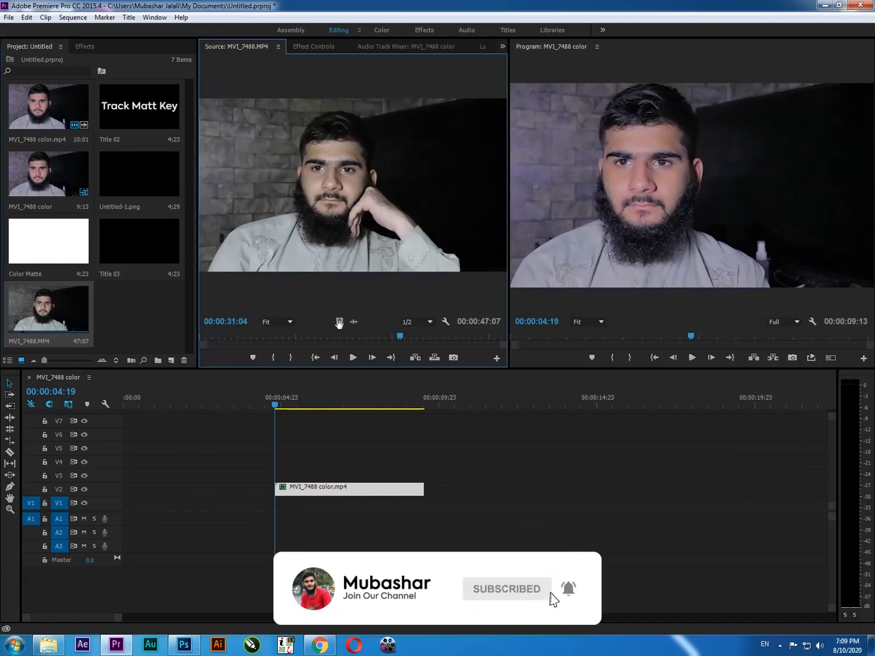
drag(339, 322, 123, 504)
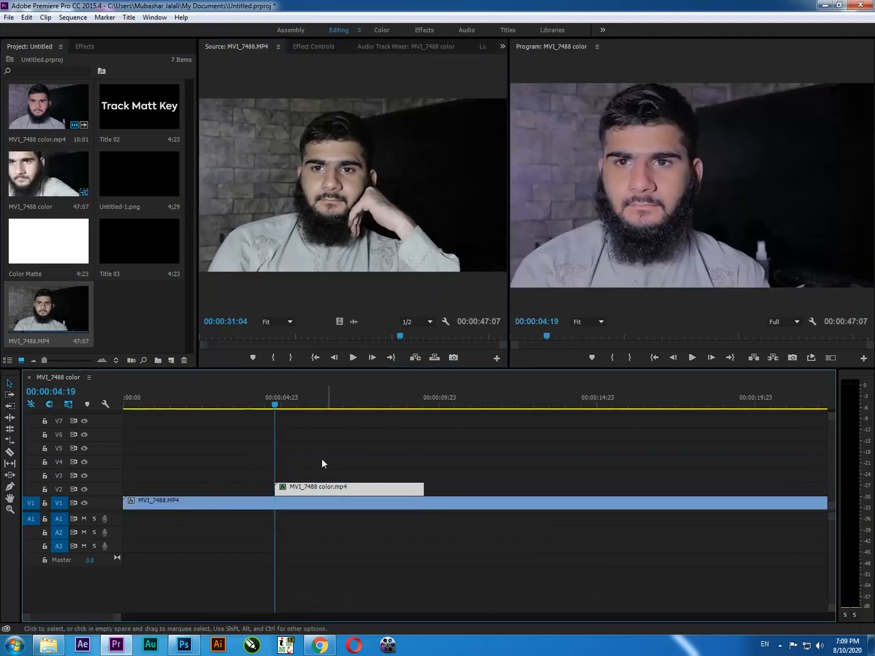
- Trim MVI_7488.MP4 on V1 to end at about 00:00:04:19 and move MVI_7488 color.mp4 on V2 to start at 00:00:03:11
drag(275, 401, 412, 446)
click(435, 510)
key(ctrl+k)
click(435, 508)
key(Delete)
drag(409, 505, 270, 496)
drag(248, 404, 223, 429)
drag(292, 487, 249, 497)
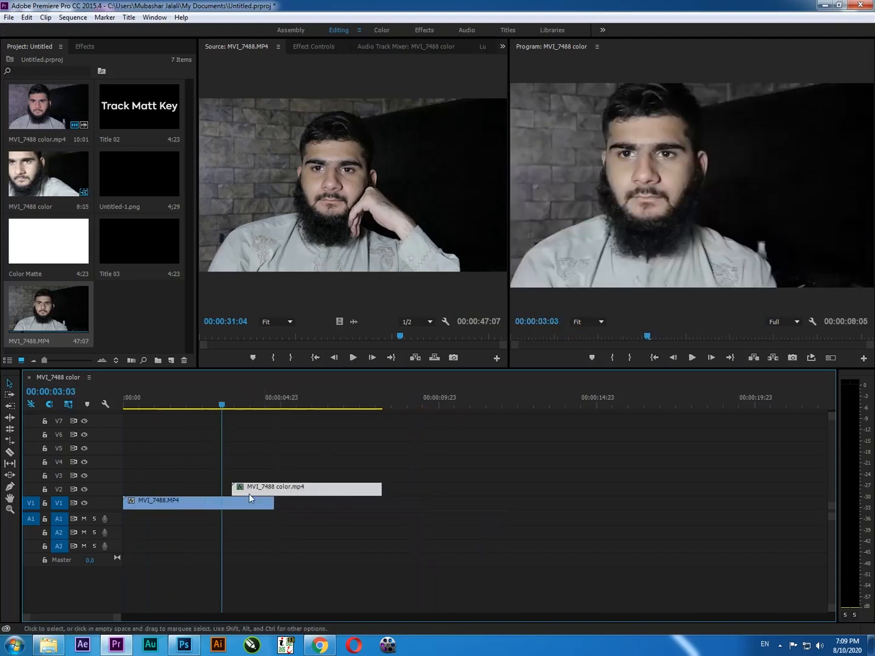
- Import the Comp 1jj.avi transition clip from the desktop into the project
double_click(204, 5)
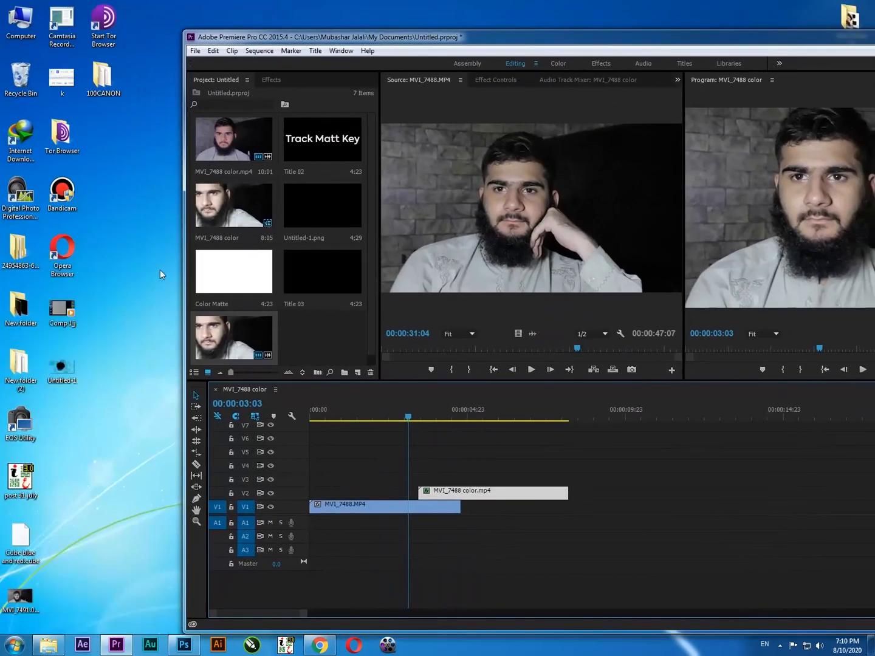
drag(64, 310, 310, 327)
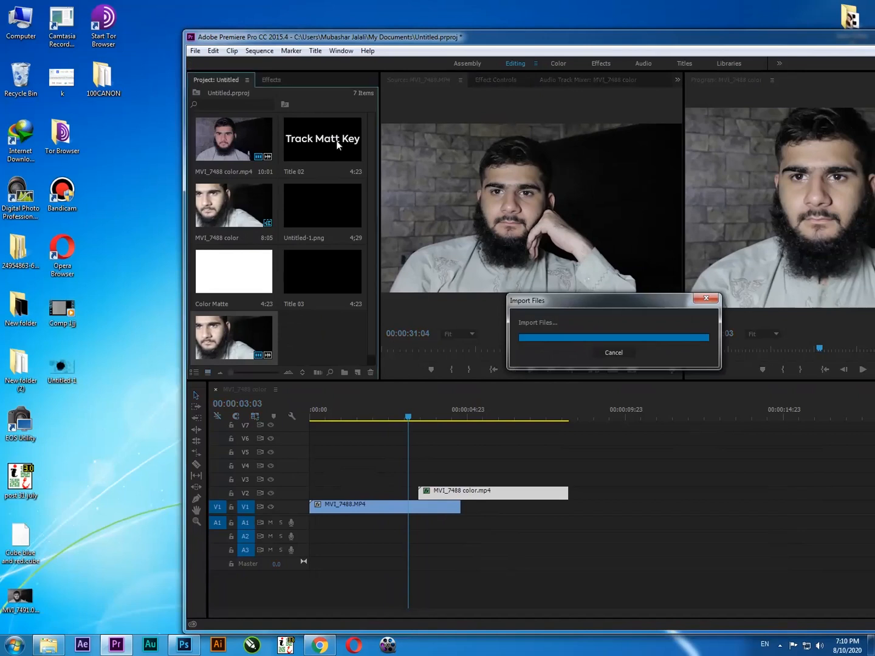
double_click(406, 38)
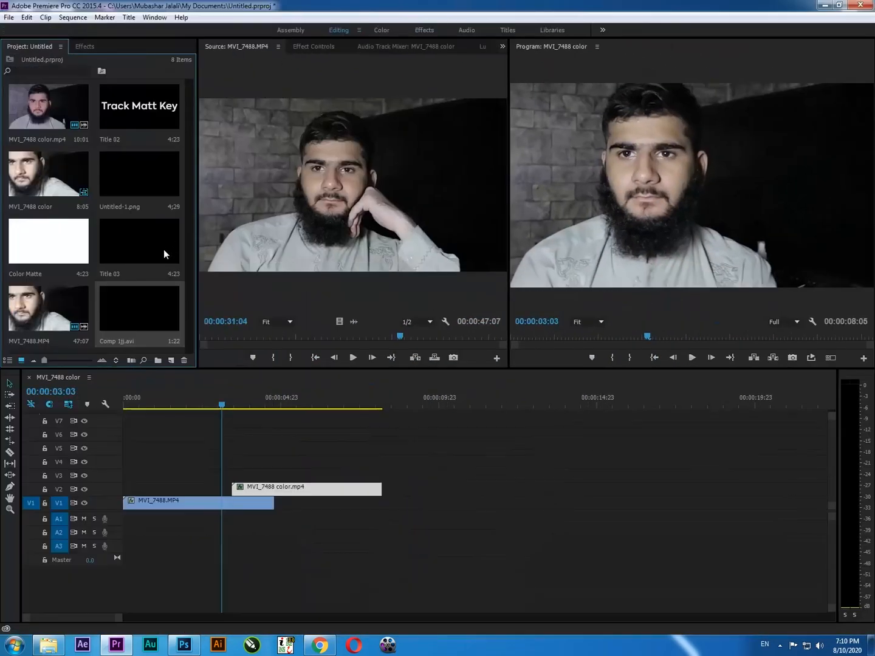
- Preview the black-and-white wipe of Comp 1jj.avi in the source monitor
double_click(155, 298)
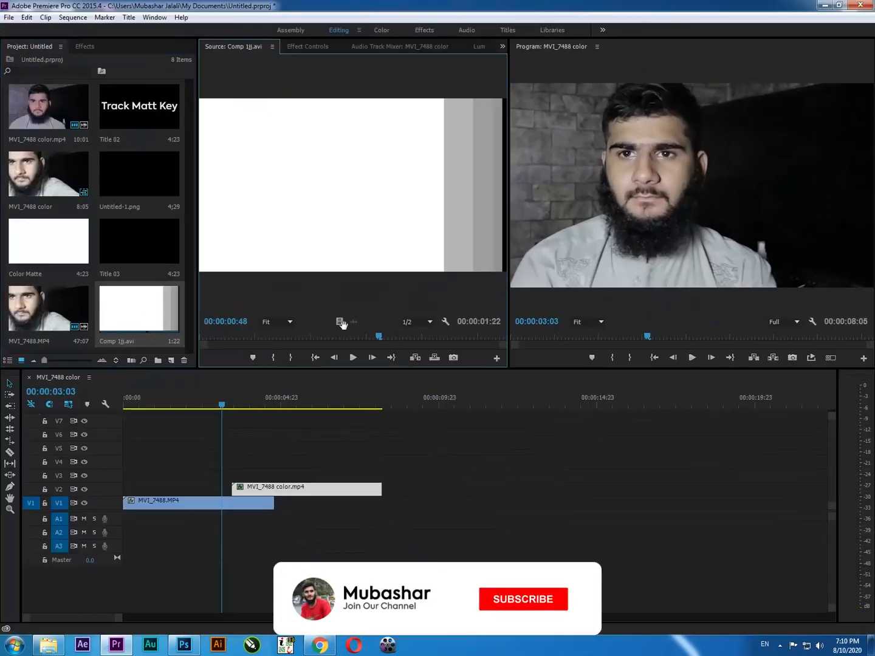
drag(396, 336, 84, 374)
key(space)
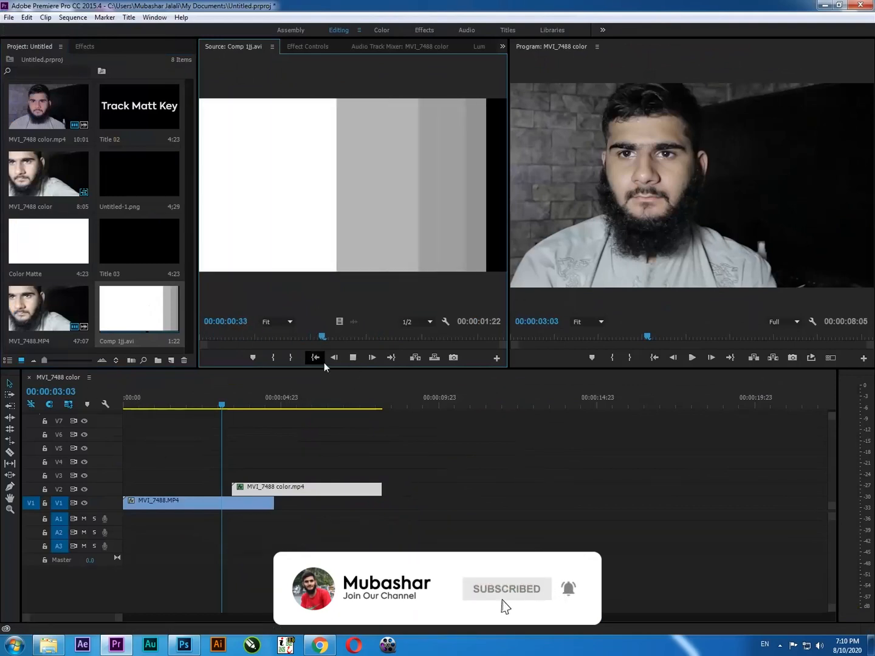
drag(374, 338, 205, 357)
click(352, 357)
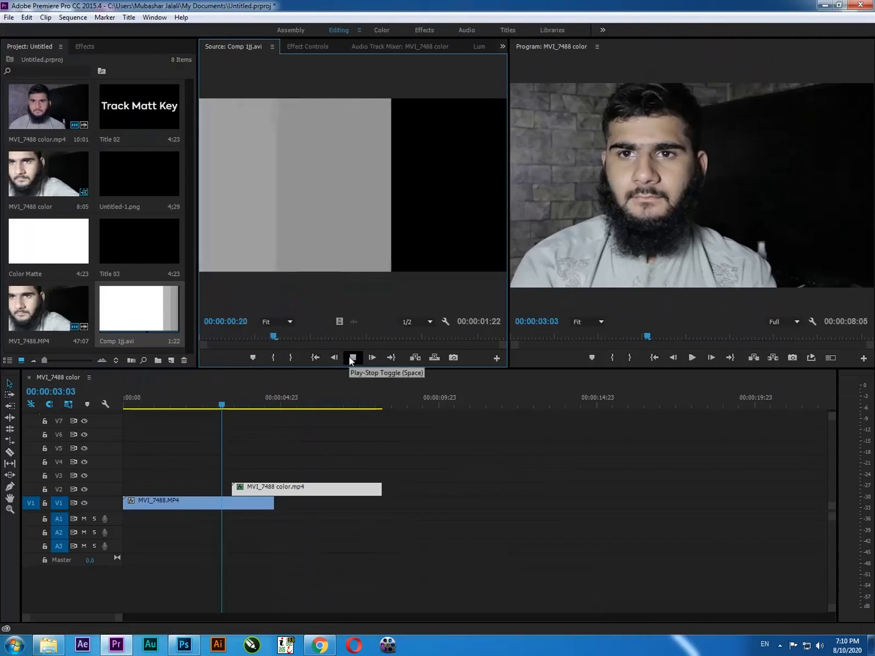
mouse_move(335, 336)
mouse_down()
mouse_move(173, 340)
mouse_move(369, 340)
mouse_move(332, 350)
mouse_up()
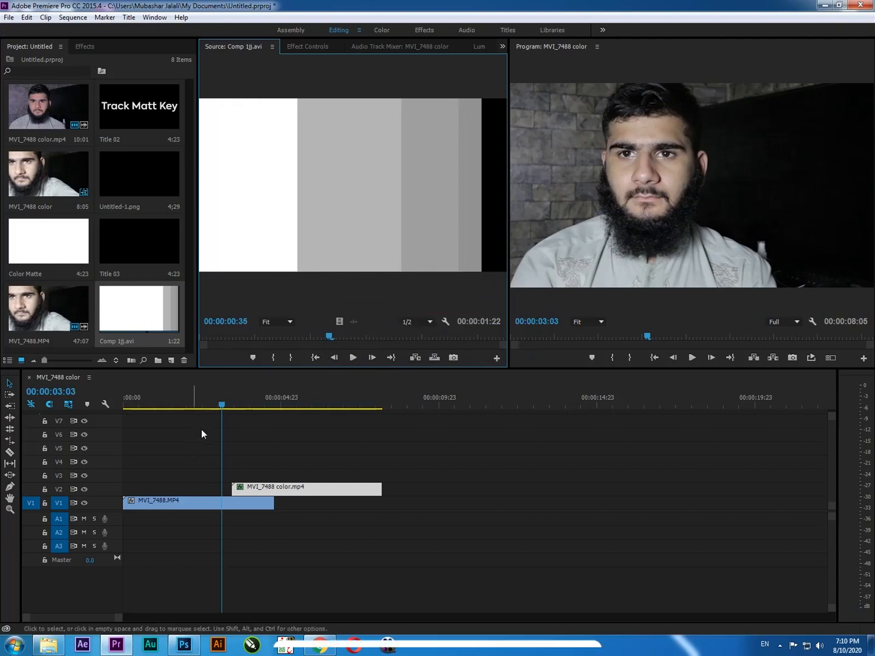
- Review the overlap between the V1 and V2 clips and check the effect settings of MVI_7488 color.mp4
click(194, 401)
key(space)
drag(230, 420, 249, 424)
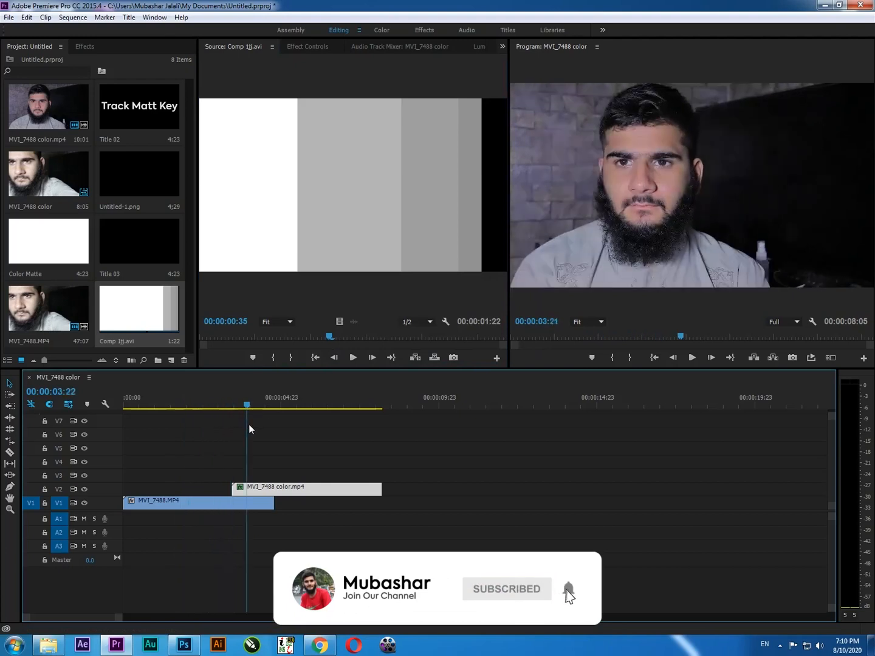
click(85, 489)
click(85, 490)
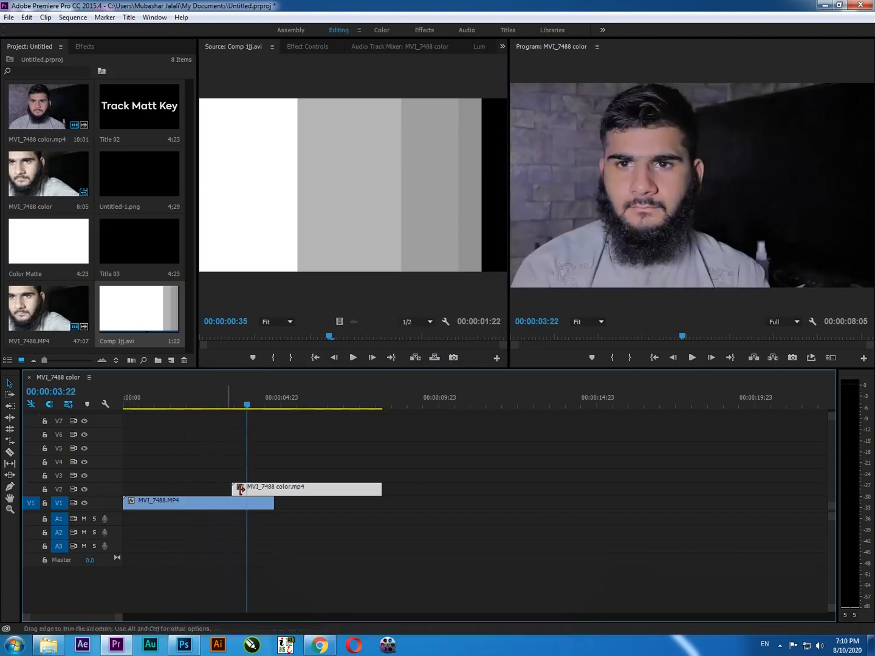
double_click(304, 494)
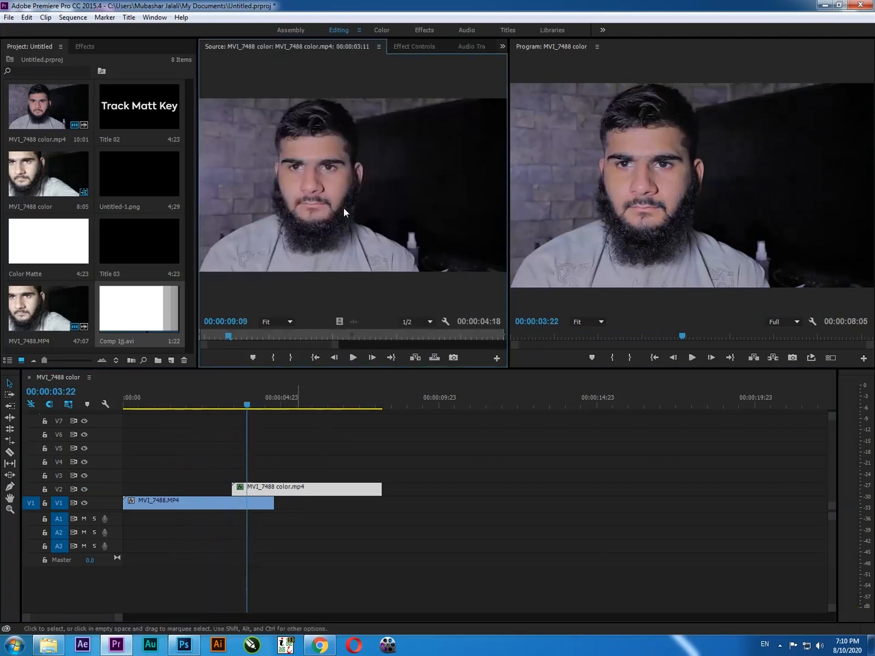
click(410, 48)
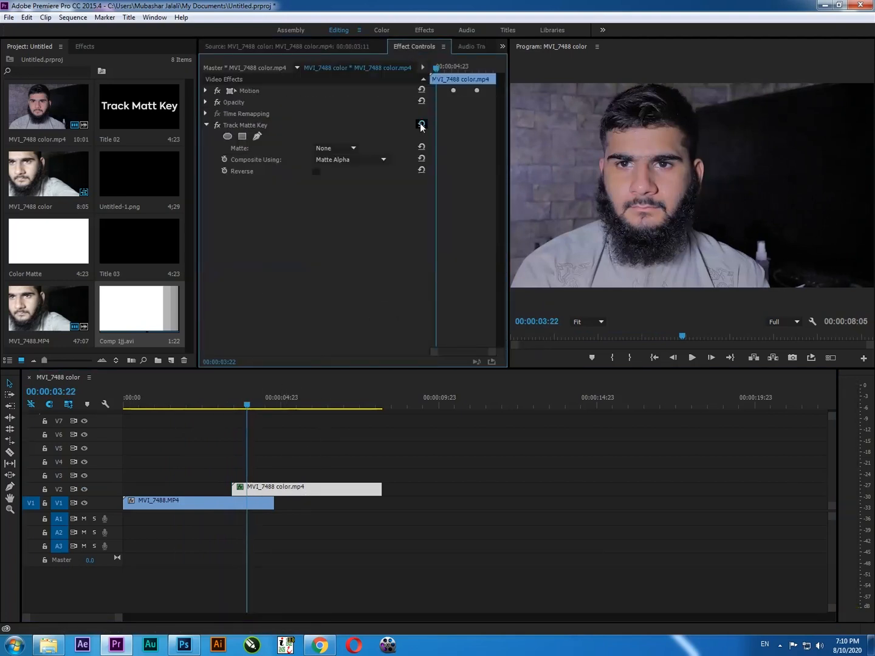
drag(259, 407, 244, 480)
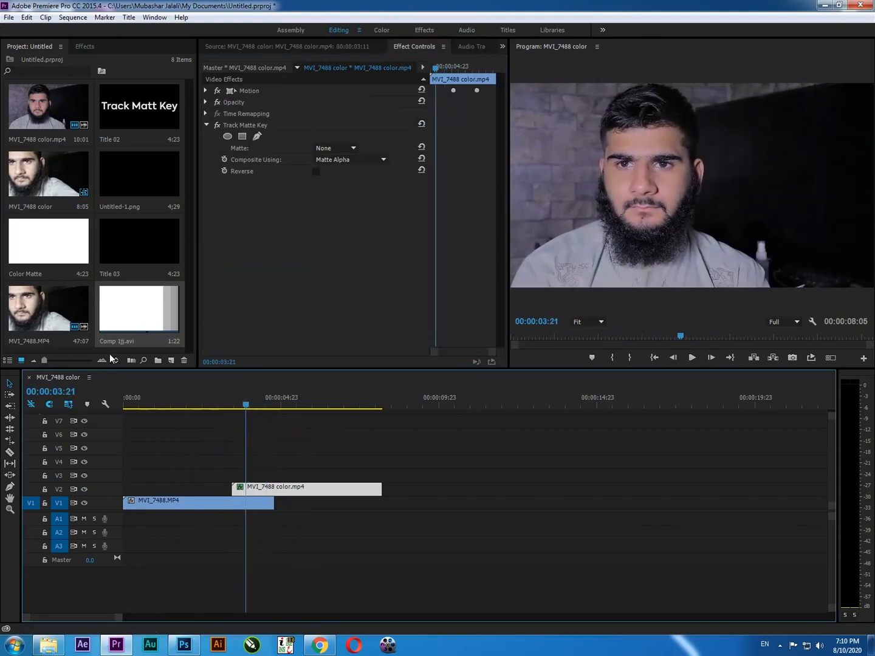
- Place Comp 1jj.avi on V3, aligned with the start of the MVI_7488 color.mp4 clip
double_click(128, 316)
key(space)
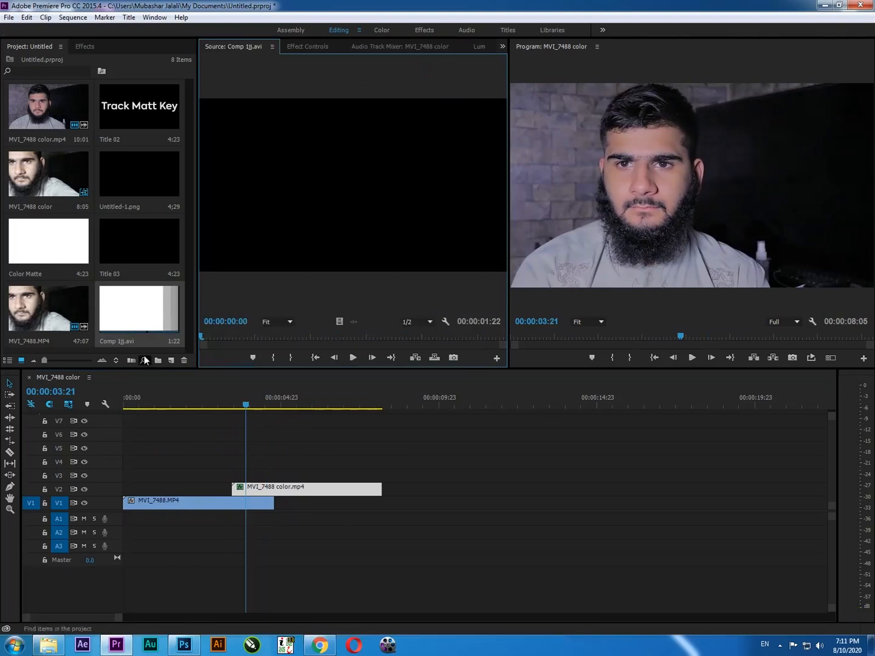
drag(111, 297, 235, 483)
mouse_move(247, 401)
mouse_down()
mouse_move(227, 409)
mouse_move(239, 415)
mouse_move(221, 417)
mouse_move(243, 419)
mouse_up()
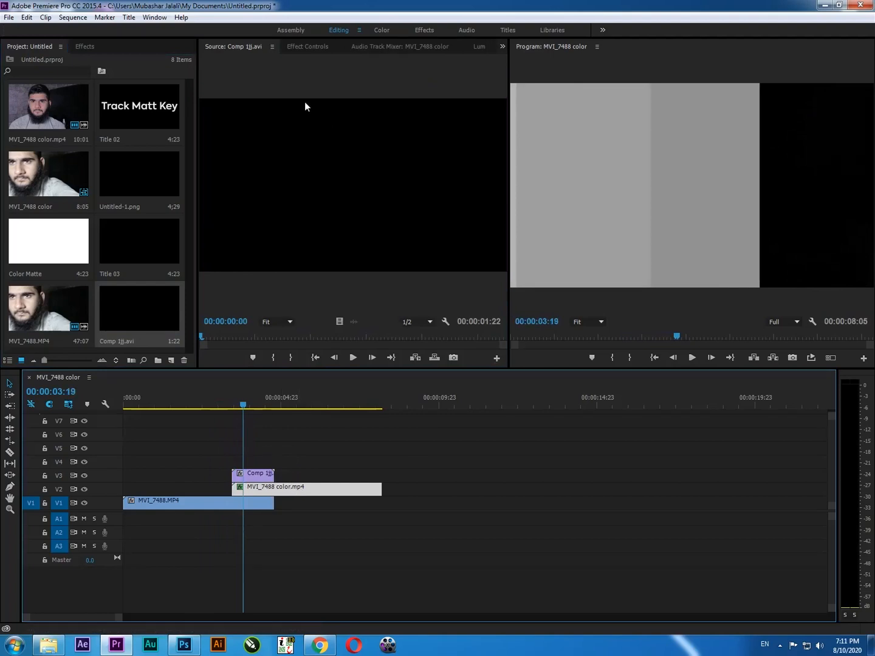
- Set the Track Matte Key's matte to Video 3 on the MVI_7488 color.mp4 clip
click(307, 47)
click(335, 425)
click(295, 487)
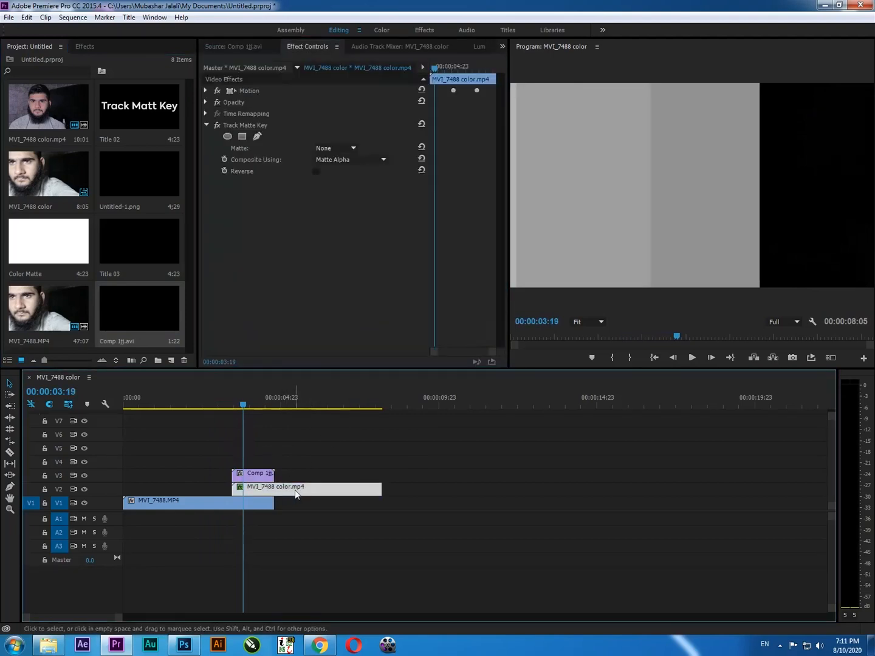
click(294, 407)
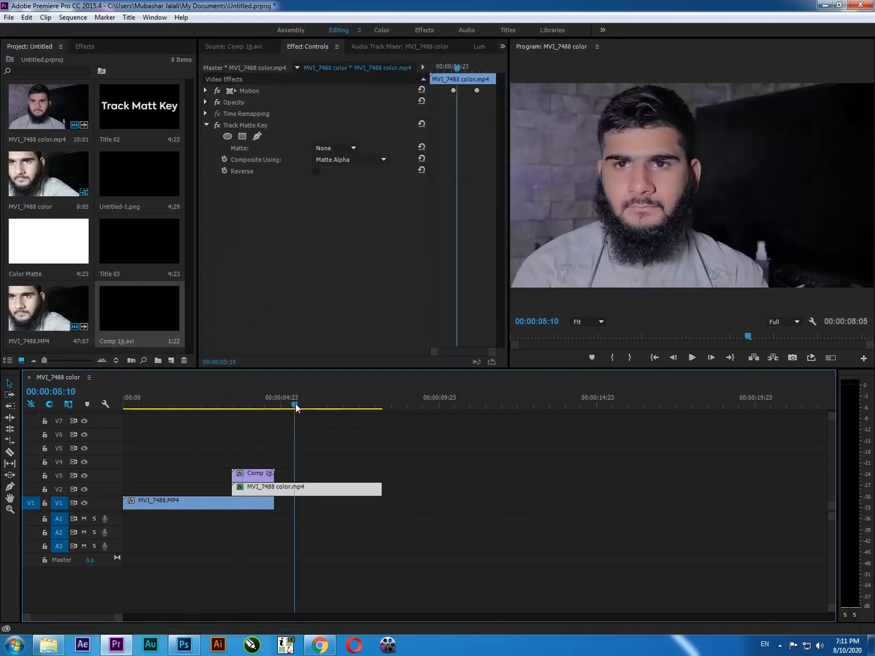
drag(298, 404, 254, 449)
drag(260, 407, 243, 402)
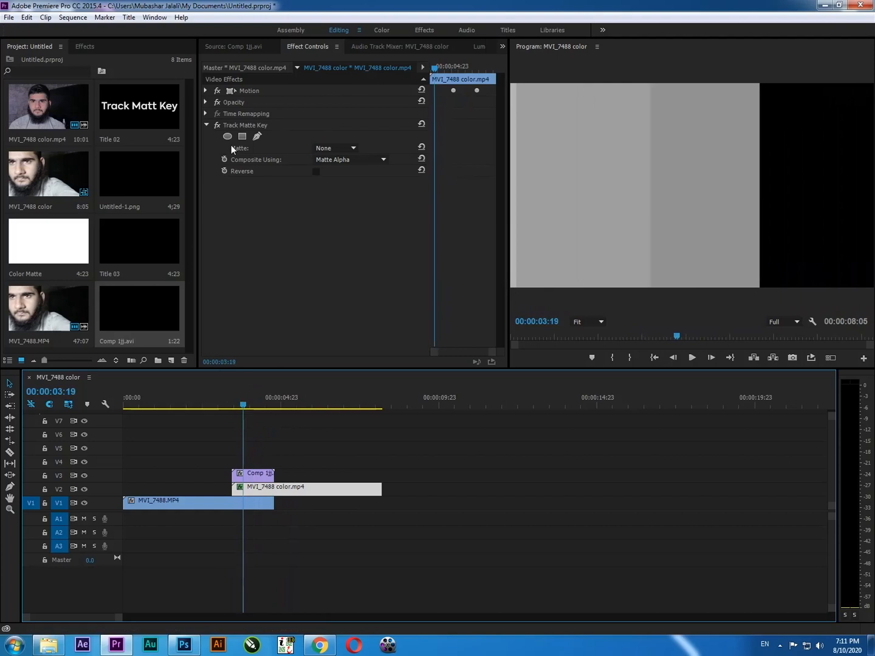
click(347, 148)
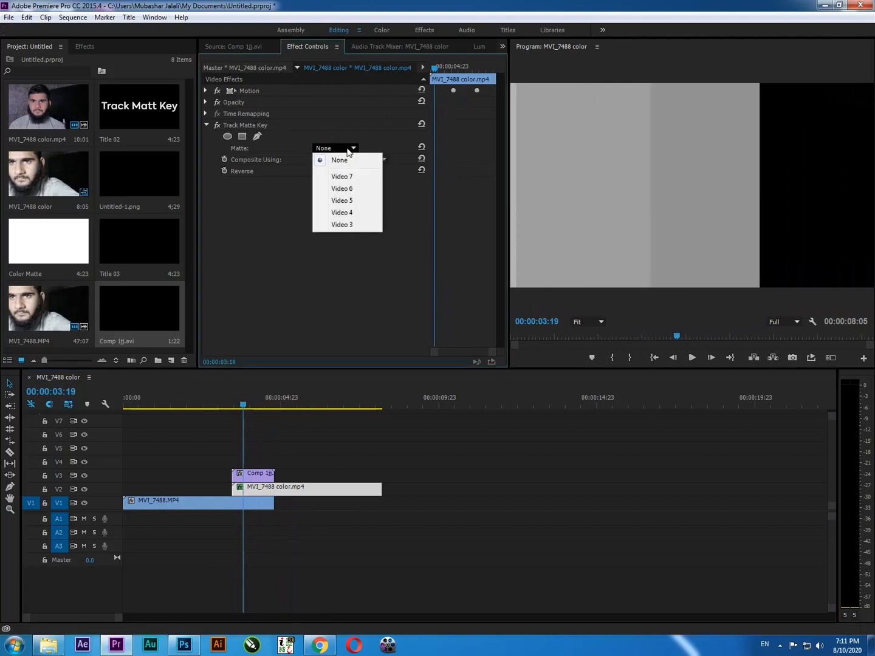
click(354, 228)
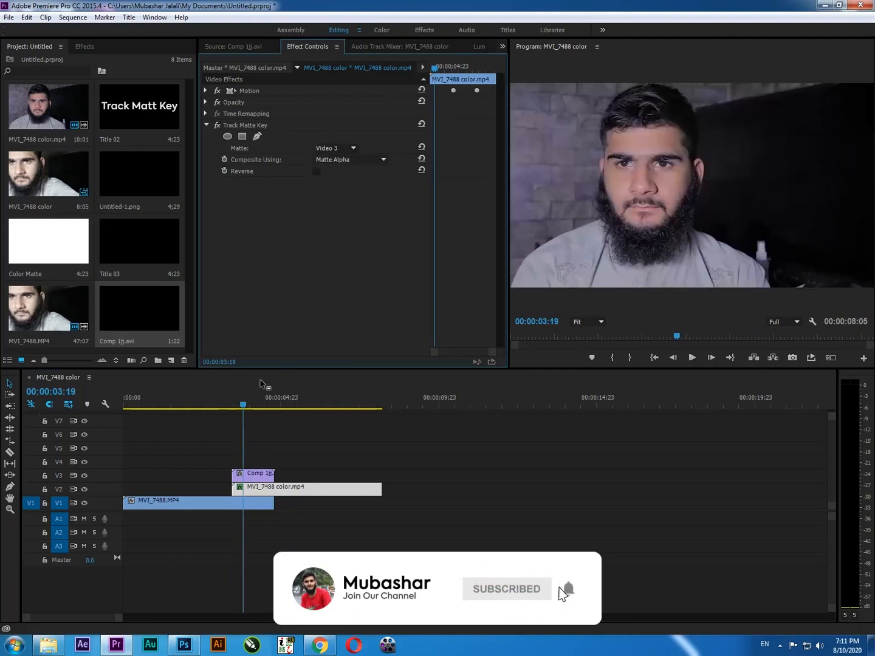
- Check the keyed overlap, and set the Track Matte Key's Composite Using option to Matte Luma
click(229, 411)
drag(230, 410, 259, 416)
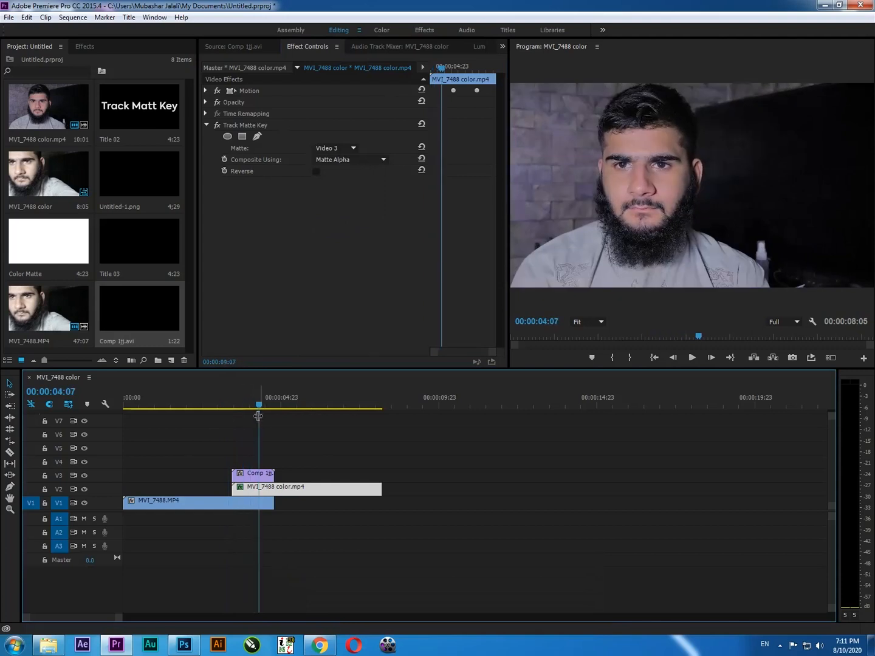
click(335, 161)
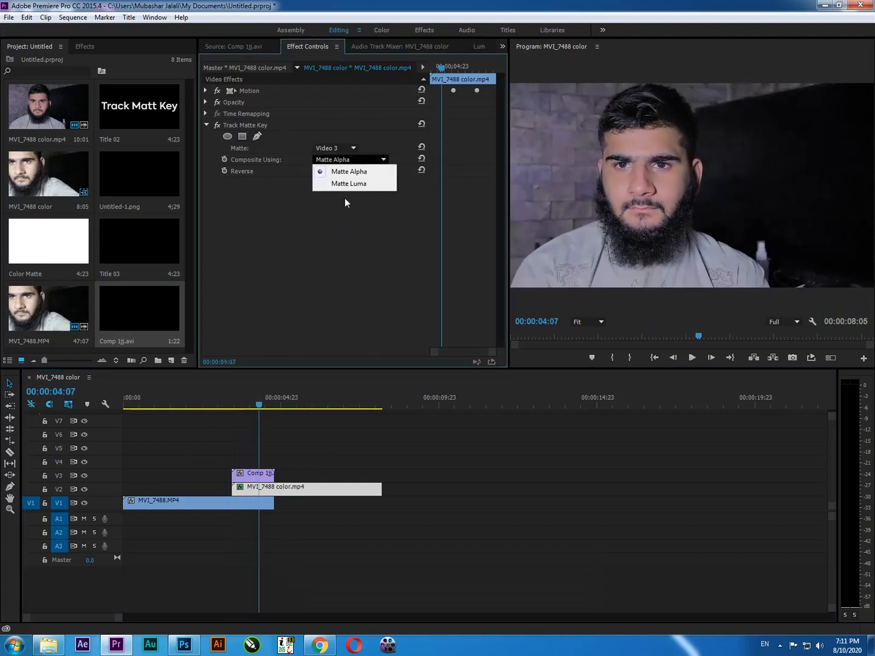
click(341, 185)
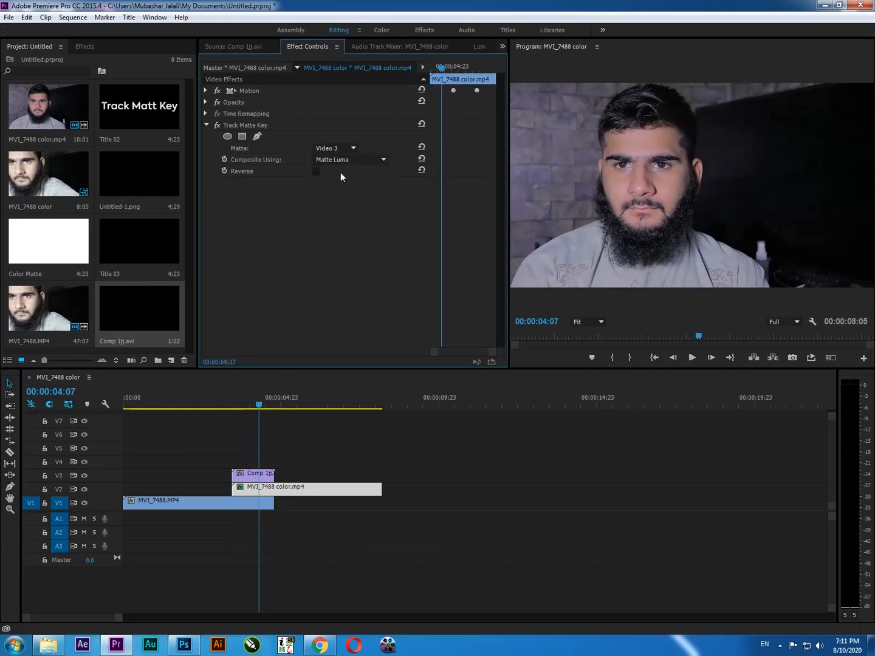
- Play and scrub through the overlap to review the luma matte transition between the two clips
drag(262, 405, 227, 434)
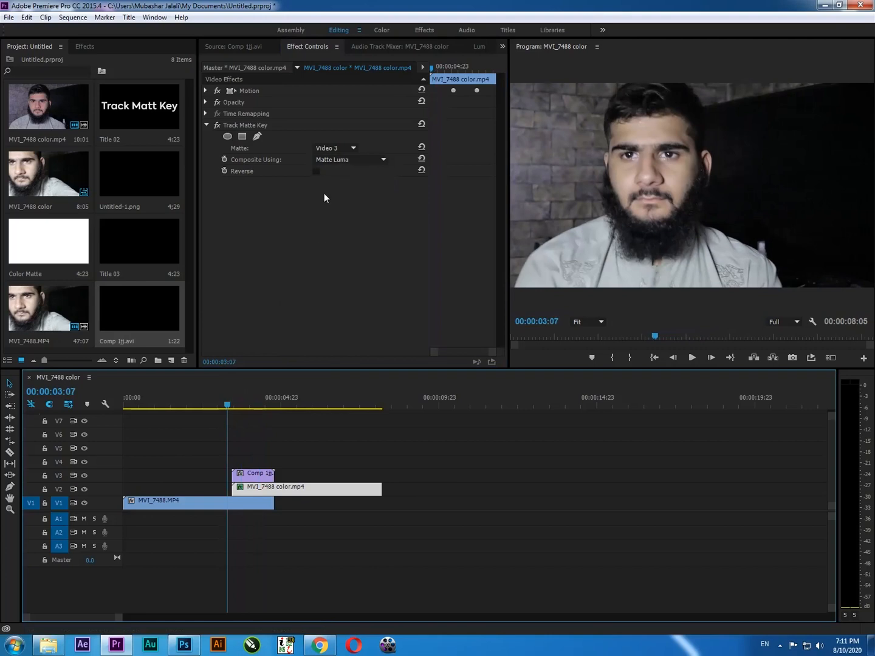
key(space)
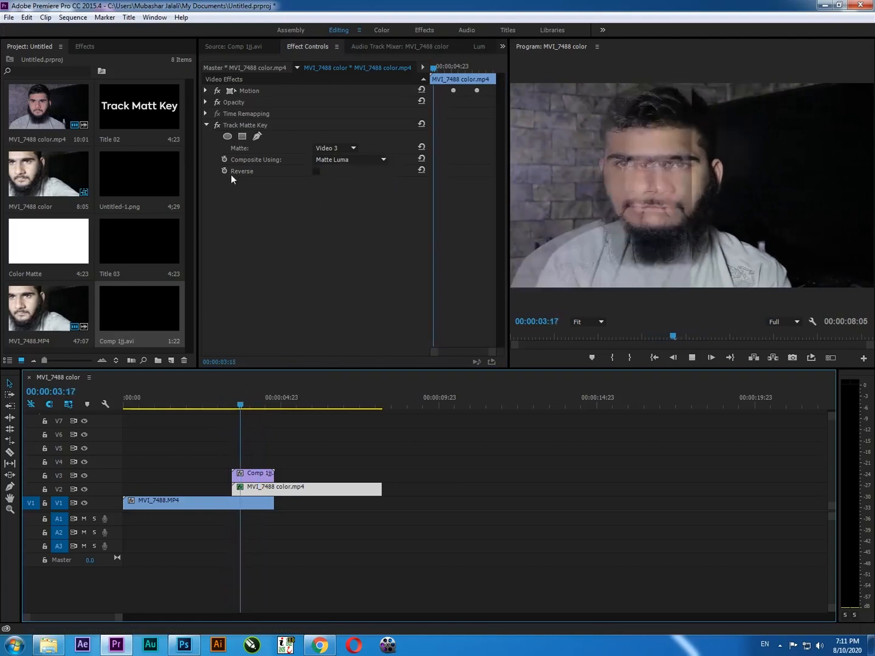
click(212, 408)
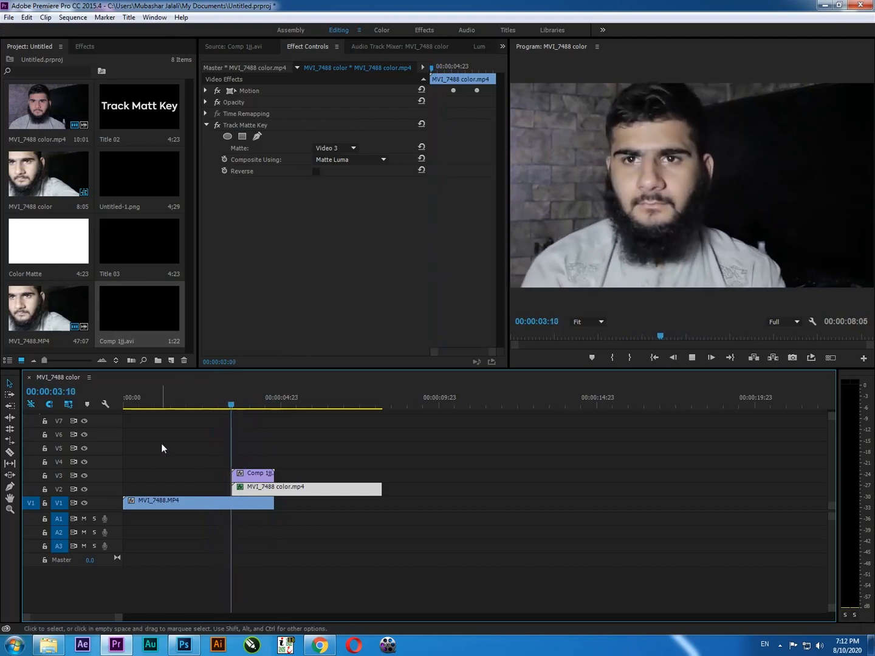
drag(271, 403, 248, 424)
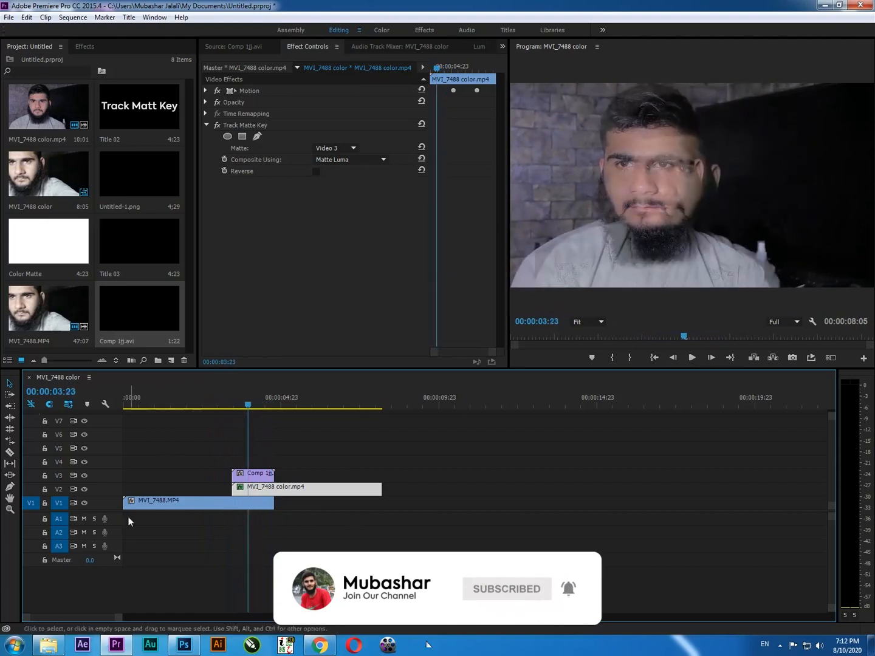
- Hide track V1 and play through the overlap to inspect the transparency of the matted V2 clip
click(84, 504)
drag(265, 407, 239, 411)
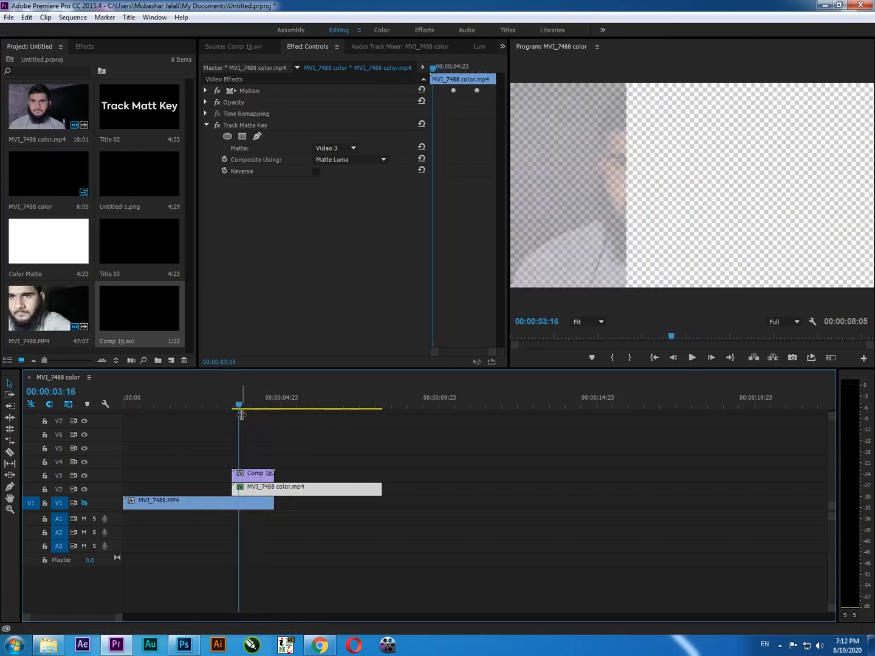
key(space)
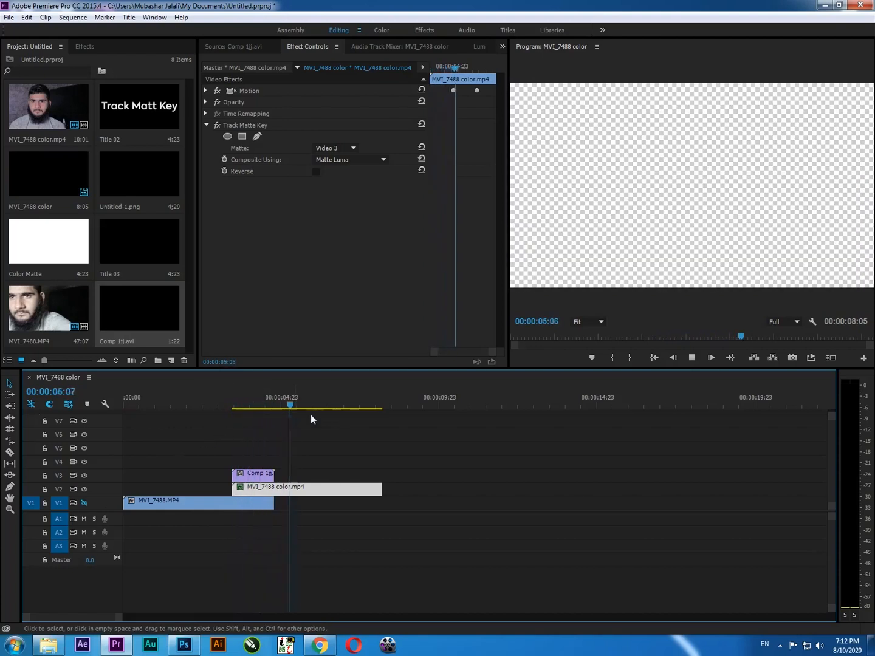
drag(291, 404, 244, 412)
key(space)
key(space)
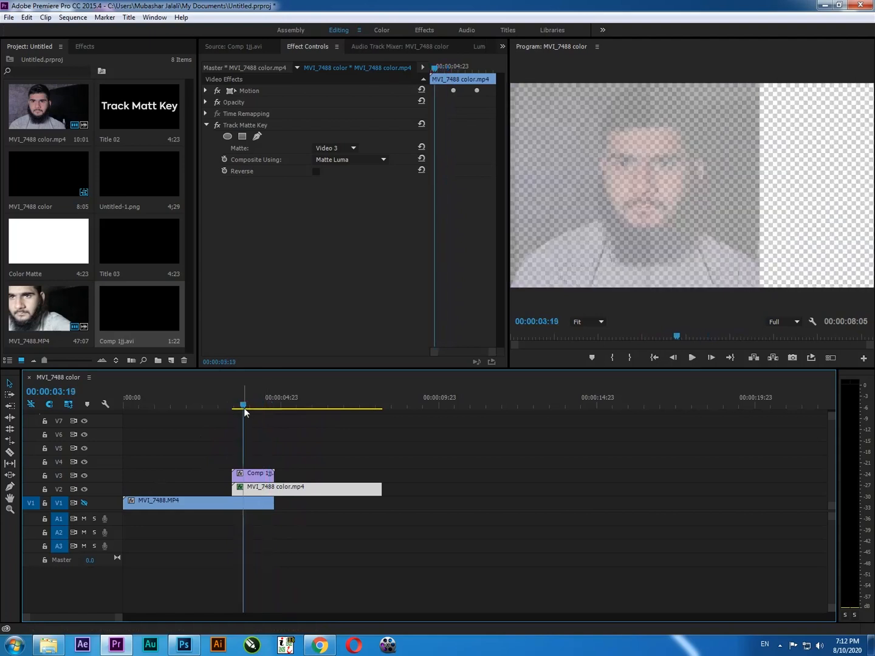